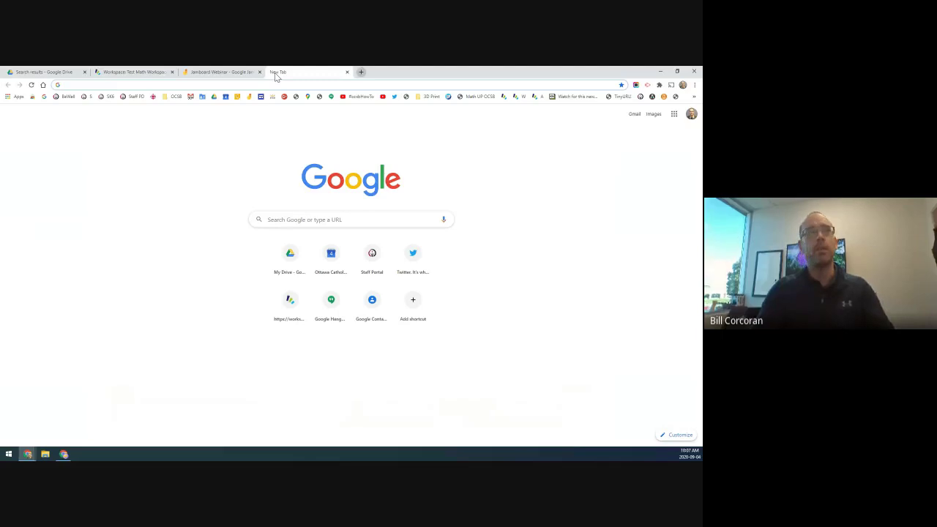
# Open jamboard.google.com in the new browser tab and select its web address
pyautogui.write('jamboard.google.com')
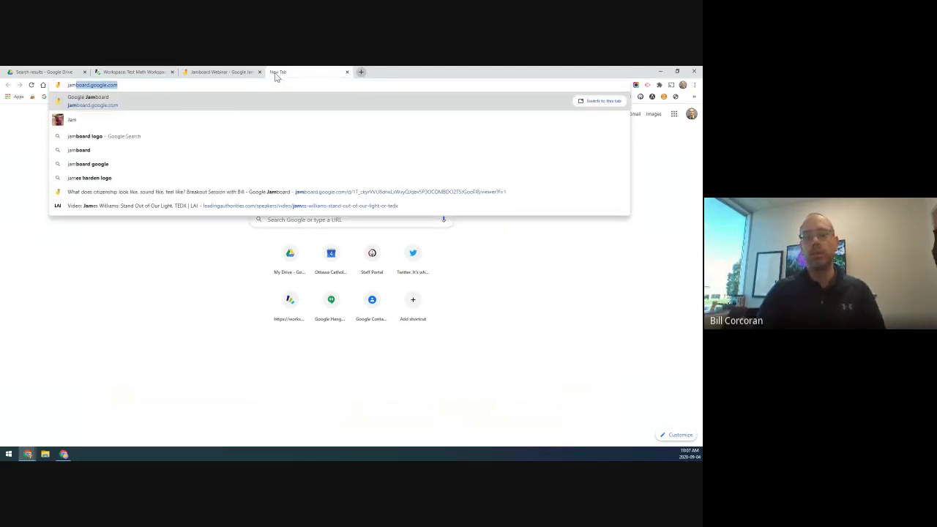
pyautogui.press('Return')
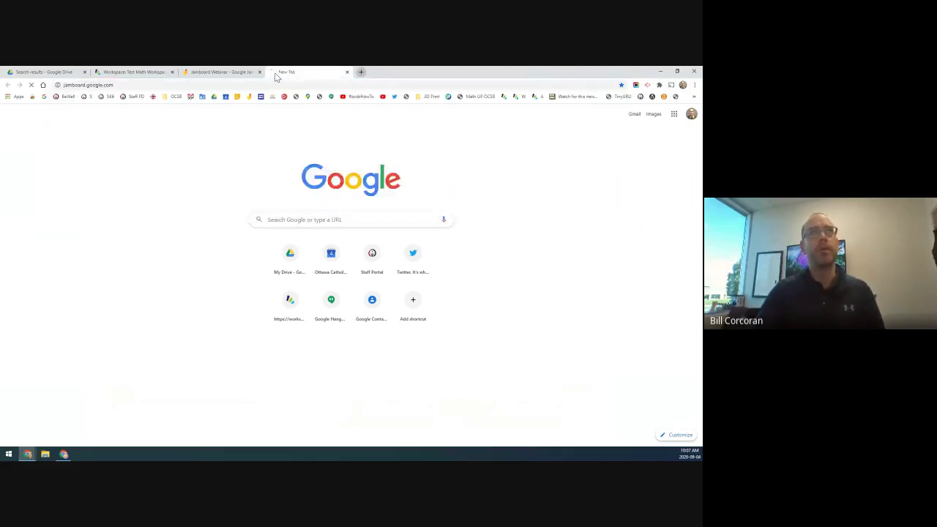
pyautogui.click(124, 85)
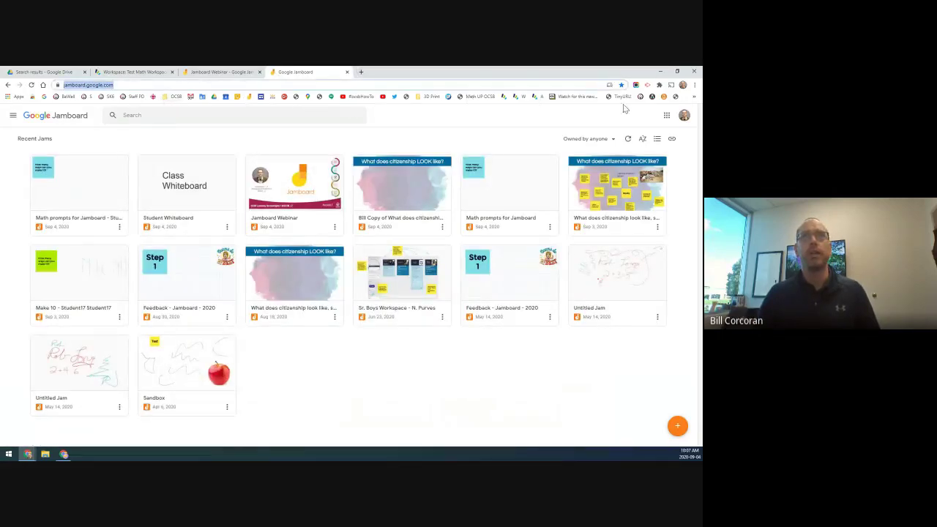
# Look over the browser's bookmark options and add the Jamboard home page to the bookmarks bar
pyautogui.click(694, 86)
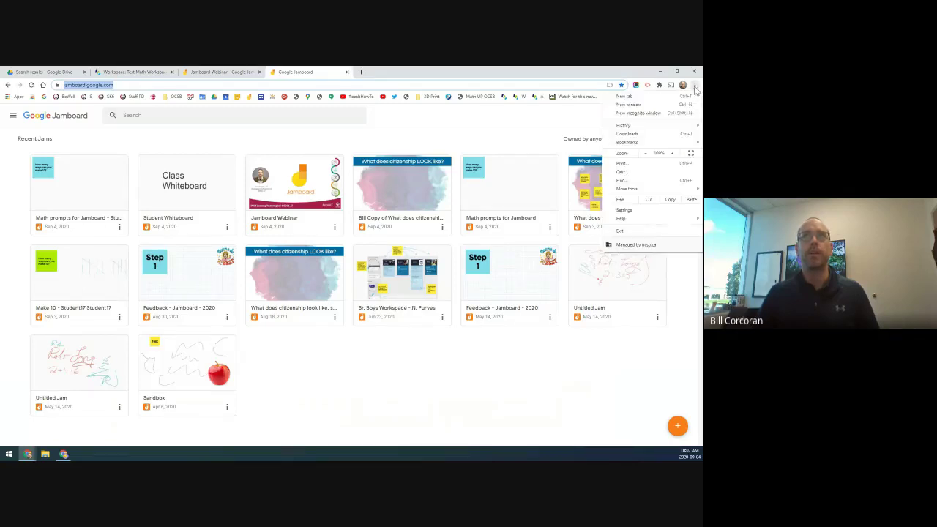
pyautogui.moveTo(667, 146)
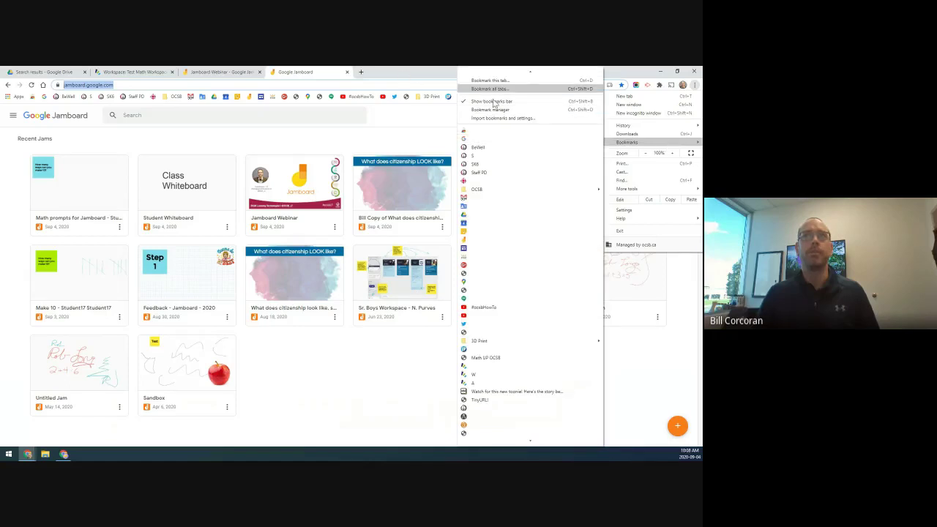
pyautogui.click(408, 76)
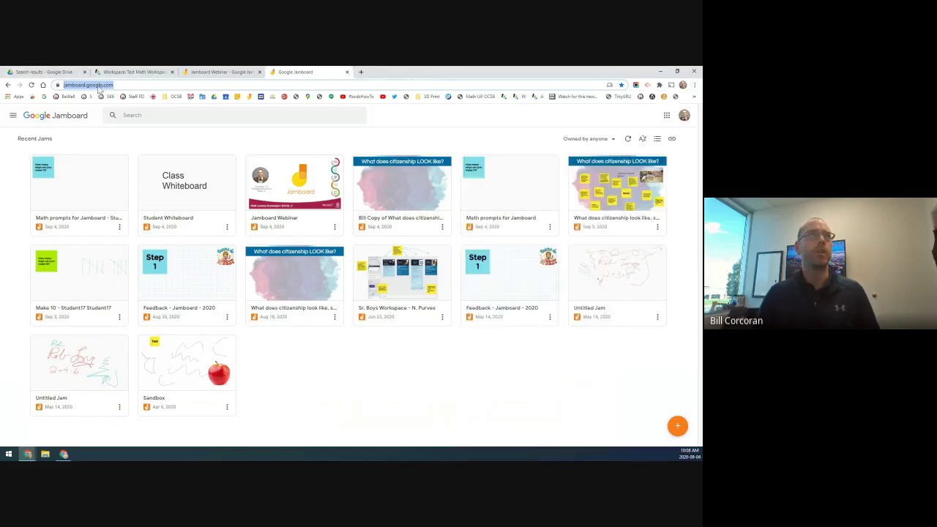
pyautogui.click(140, 85)
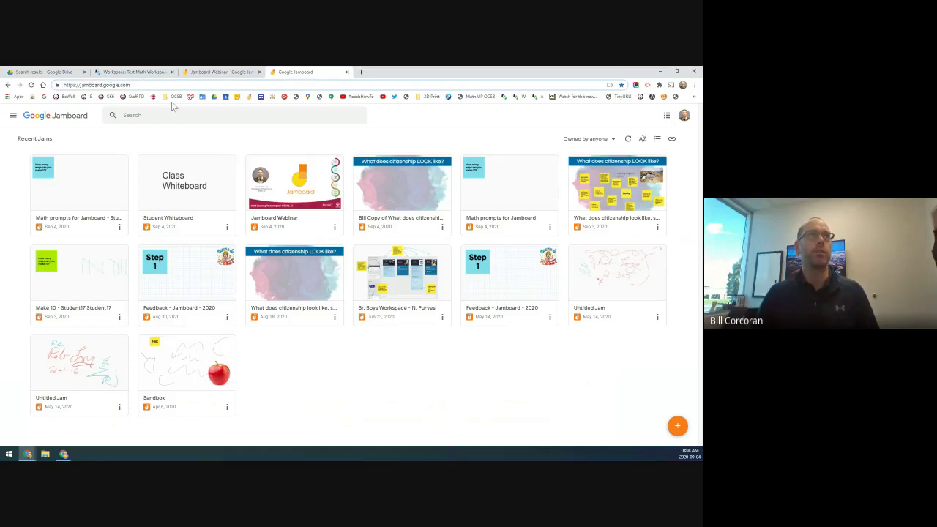
pyautogui.moveTo(162, 85); pyautogui.dragTo(243, 103)
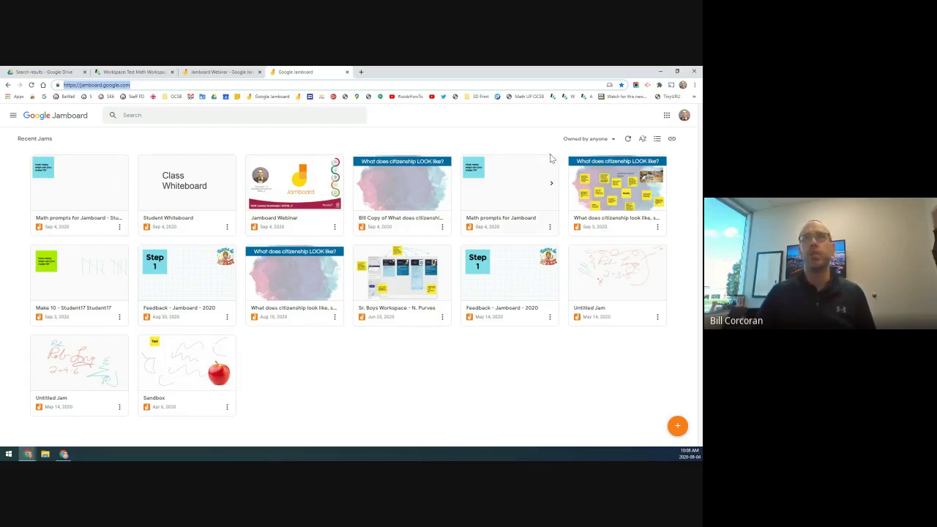
# Filter the recent jams to show only those owned by me
pyautogui.click(608, 140)
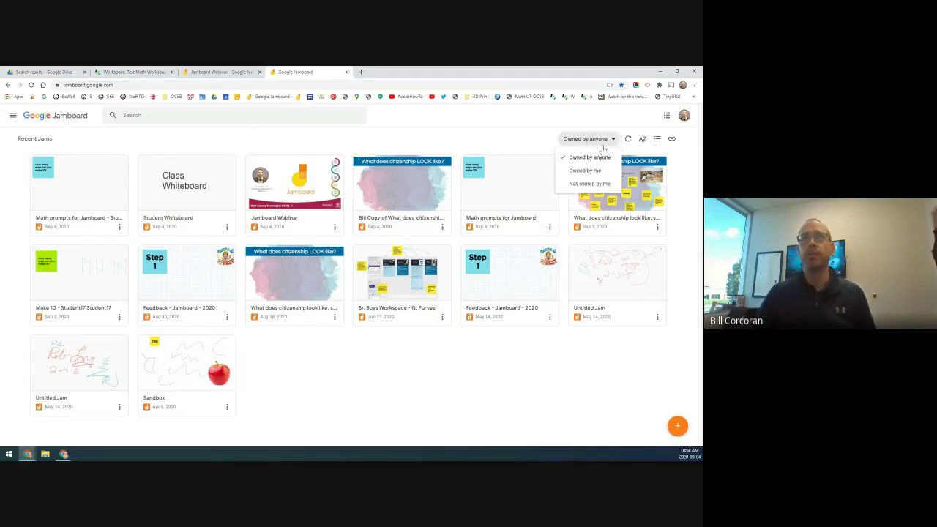
pyautogui.click(584, 171)
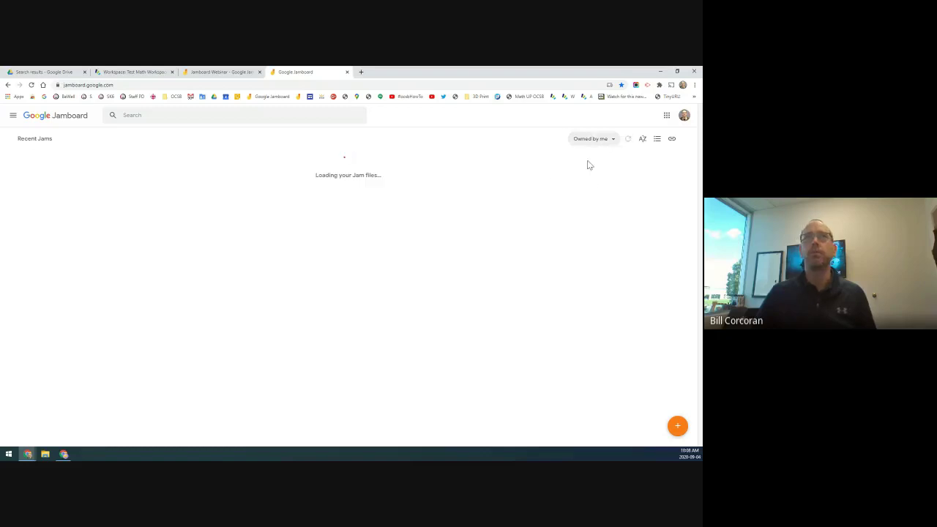
# Preview the jams as a list, sort them by Last modified by me, and return to the thumbnail grid
pyautogui.click(657, 139)
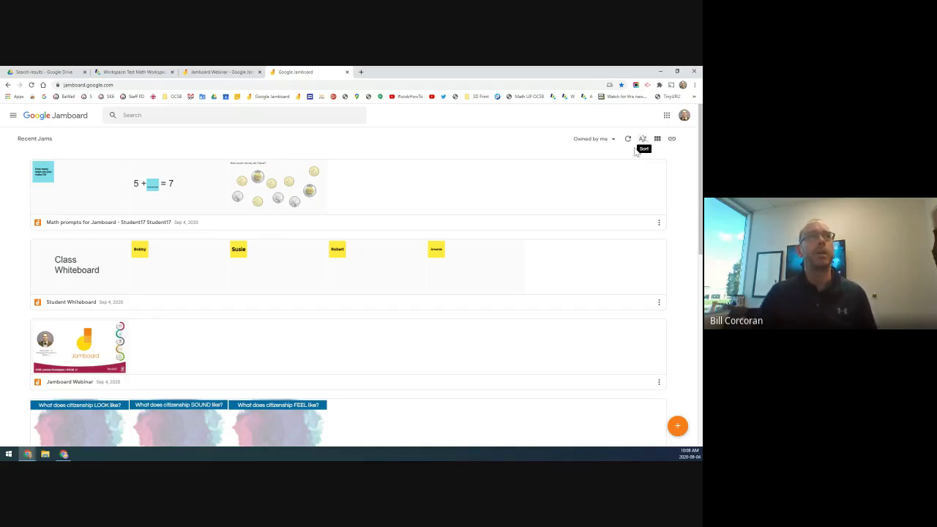
pyautogui.click(643, 141)
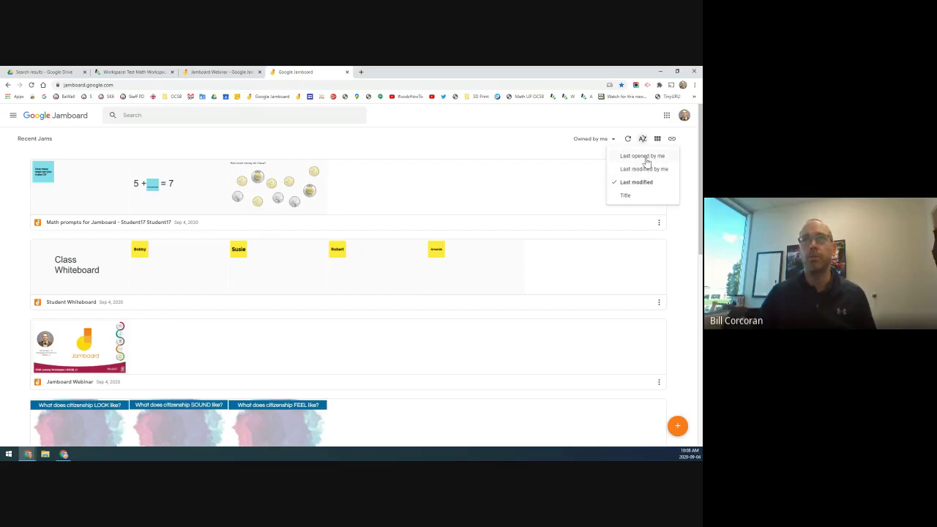
pyautogui.click(644, 169)
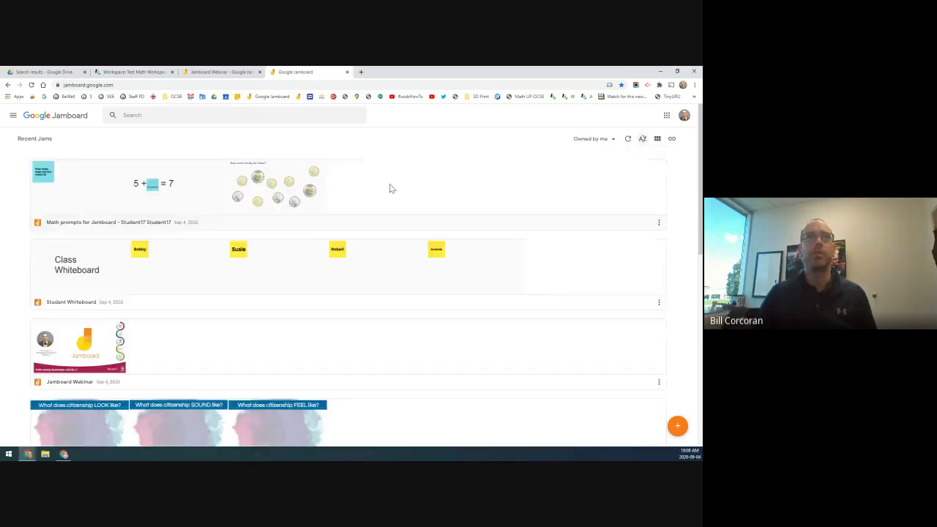
pyautogui.click(657, 139)
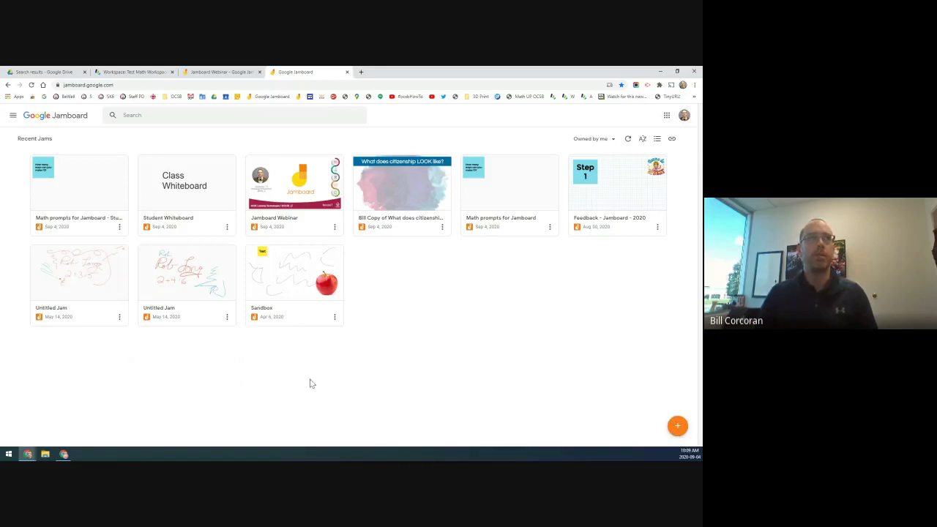
# Create a new jam and rename it "Webinar Test Jam"
pyautogui.click(679, 428)
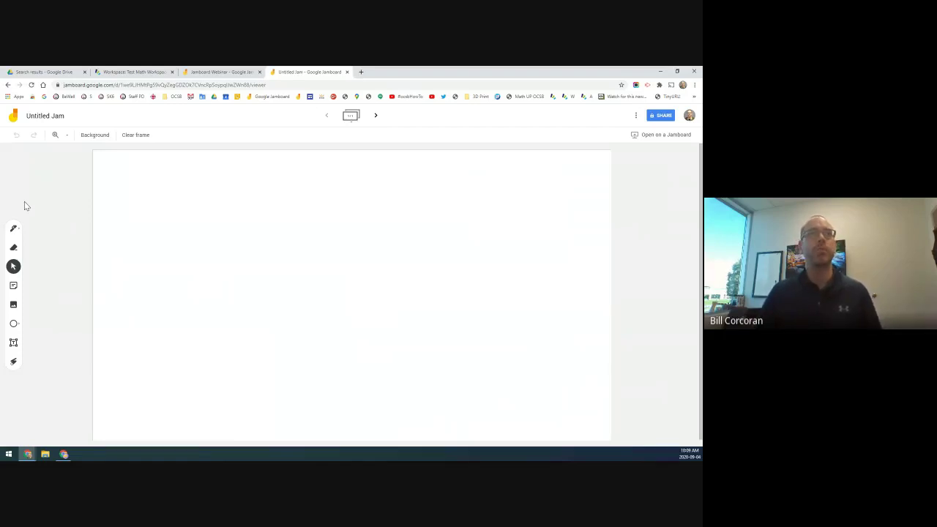
pyautogui.click(43, 119)
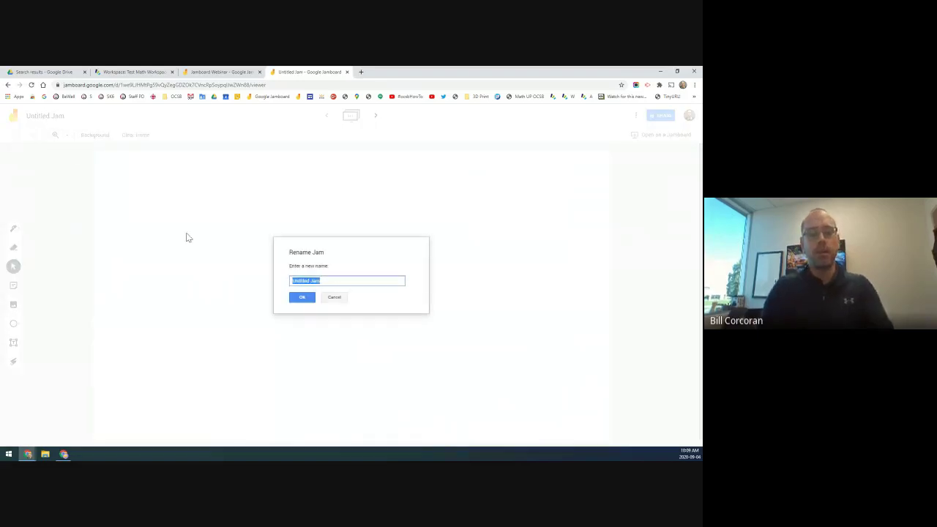
pyautogui.write('Webinar ')
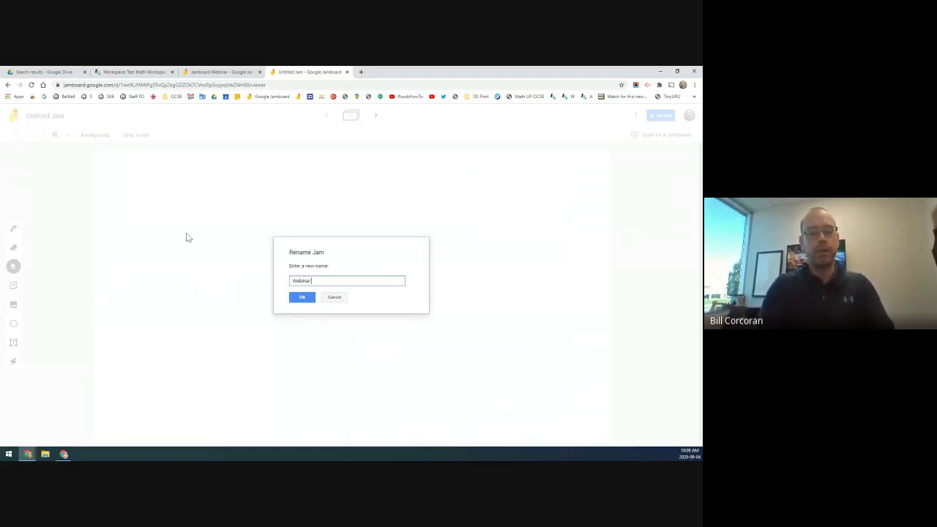
pyautogui.write('Test Jam')
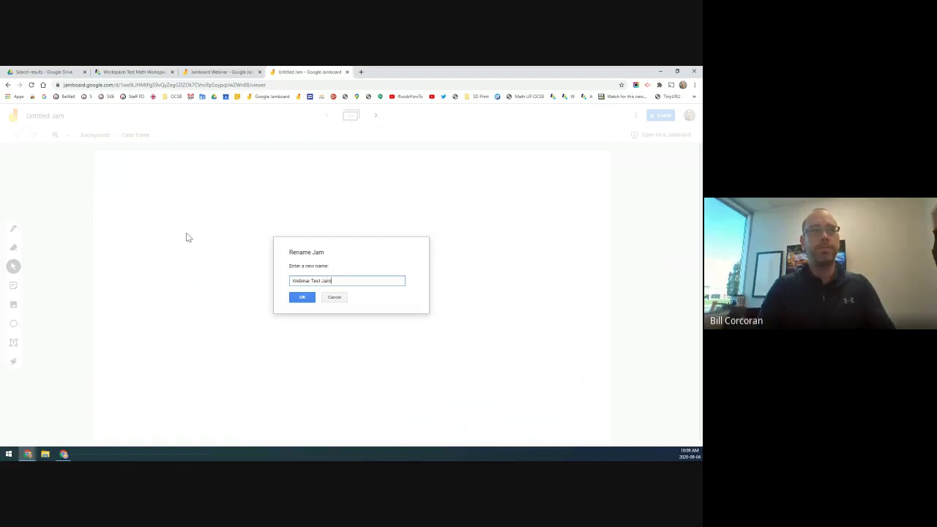
pyautogui.click(299, 299)
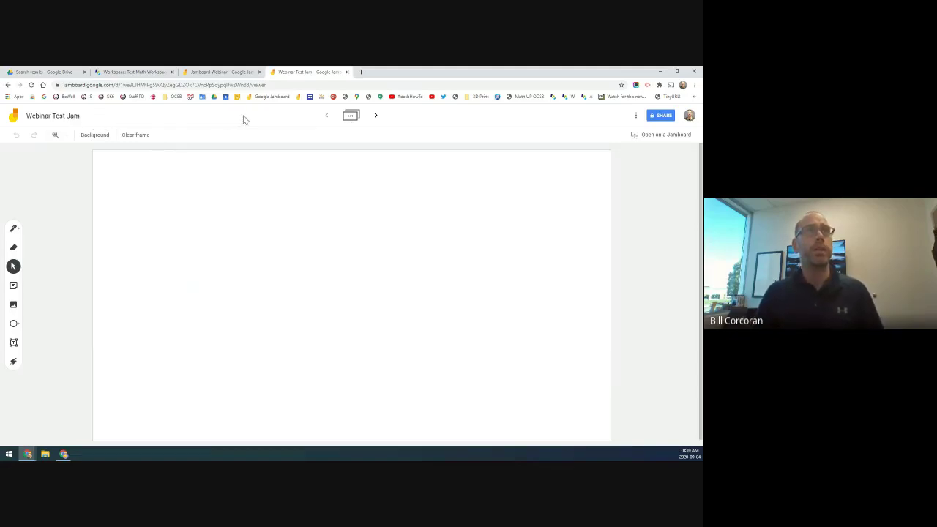
# Examine the frame overview with its duplicate and delete options, and the jam's additional actions such as downloading as PDF
pyautogui.click(351, 117)
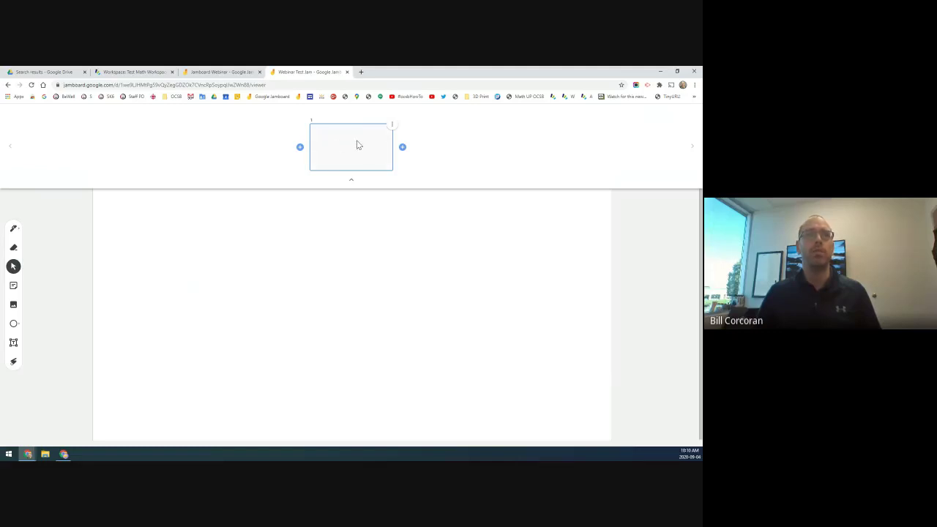
pyautogui.click(323, 293)
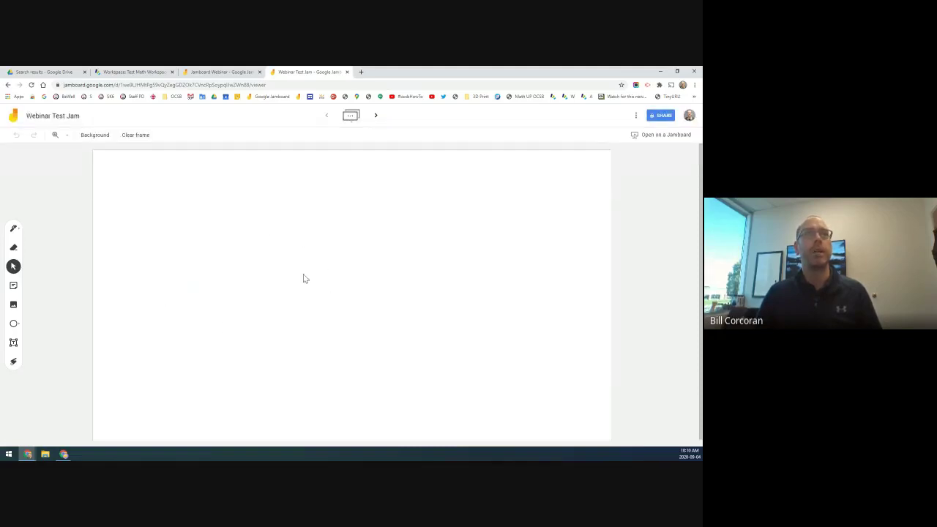
pyautogui.click(356, 121)
pyautogui.click(389, 126)
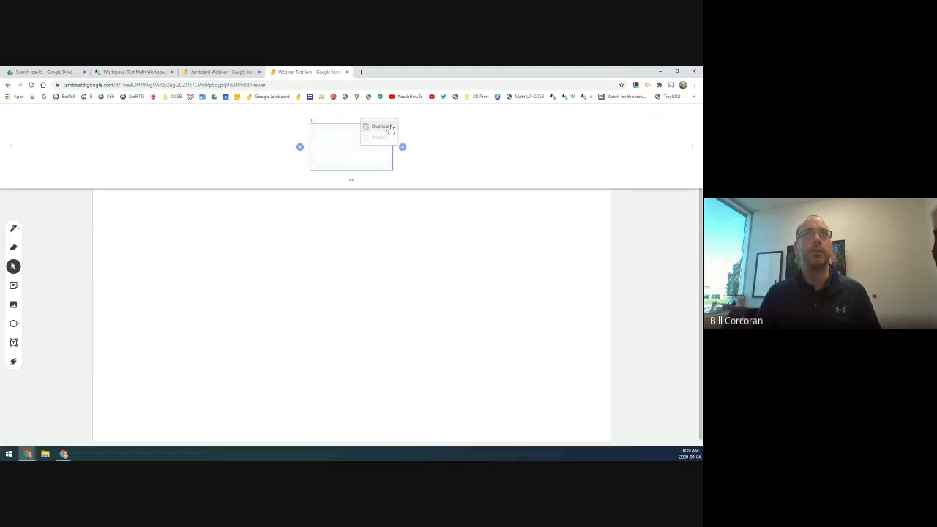
pyautogui.click(361, 219)
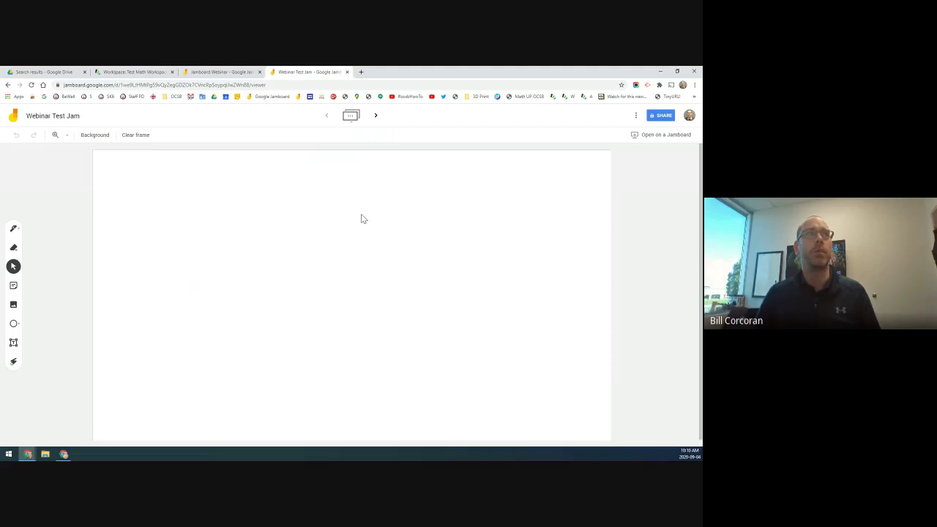
pyautogui.click(635, 119)
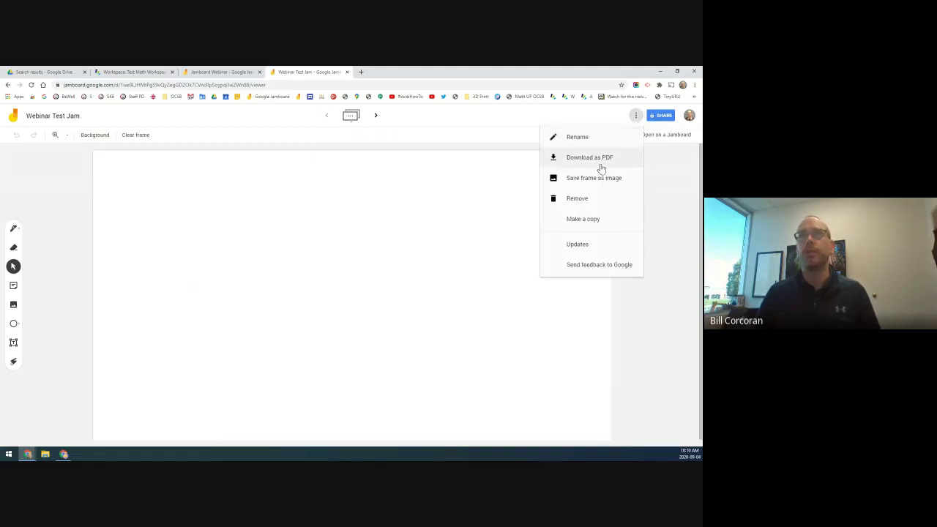
pyautogui.click(659, 177)
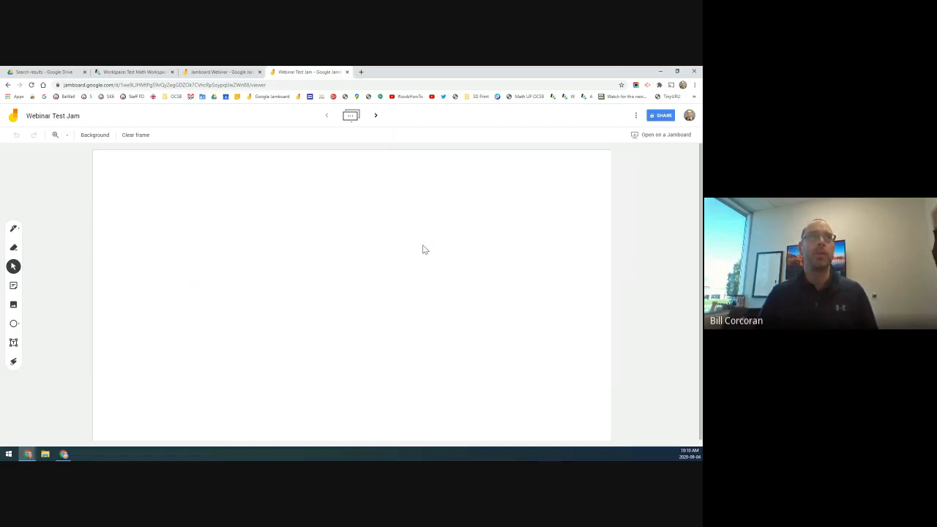
# Try the dotted, lined and blue graph-paper backgrounds on the first frame
pyautogui.click(94, 139)
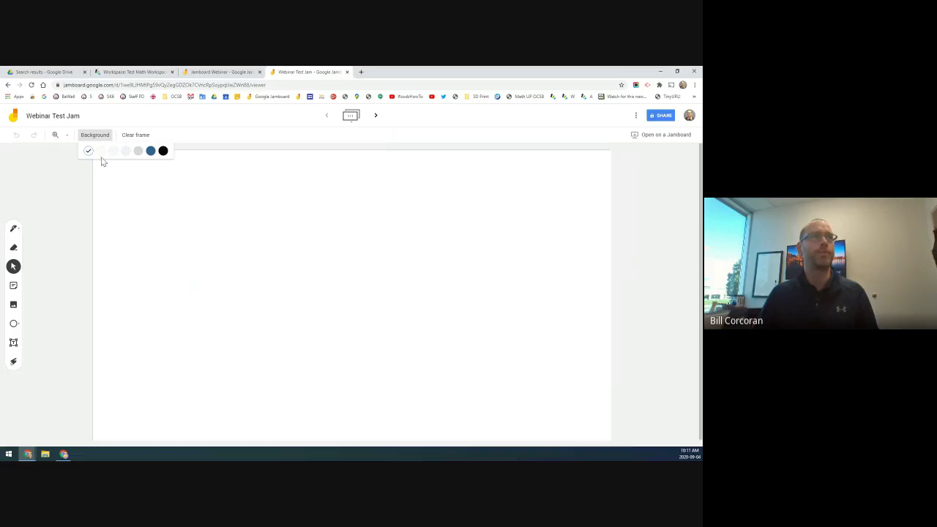
pyautogui.click(101, 150)
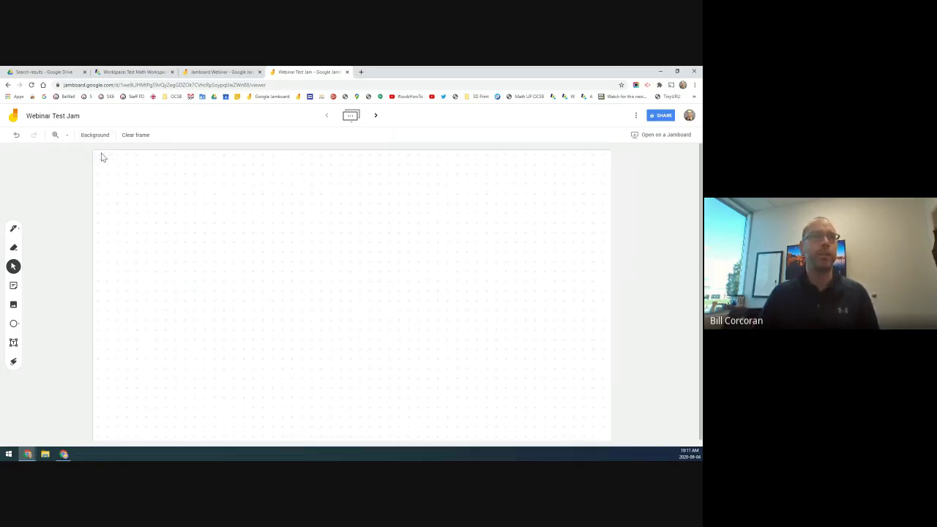
pyautogui.click(94, 138)
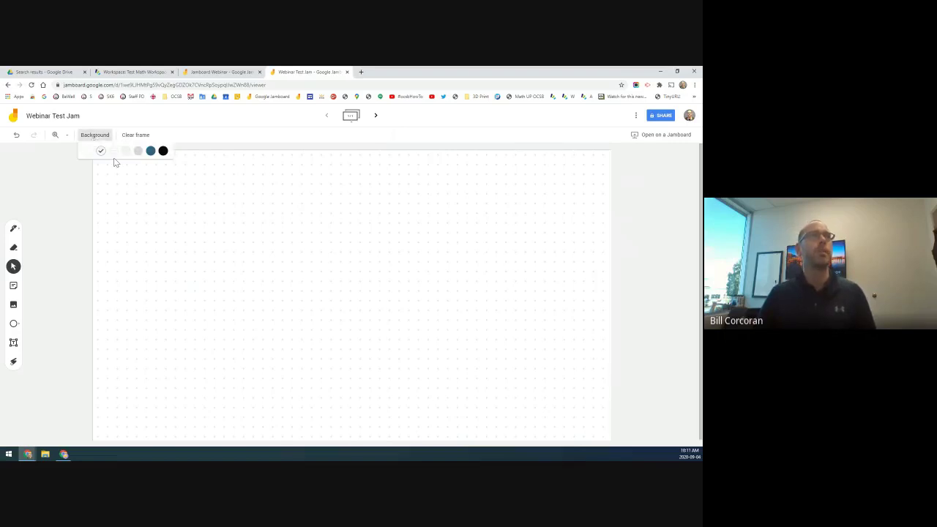
pyautogui.click(113, 153)
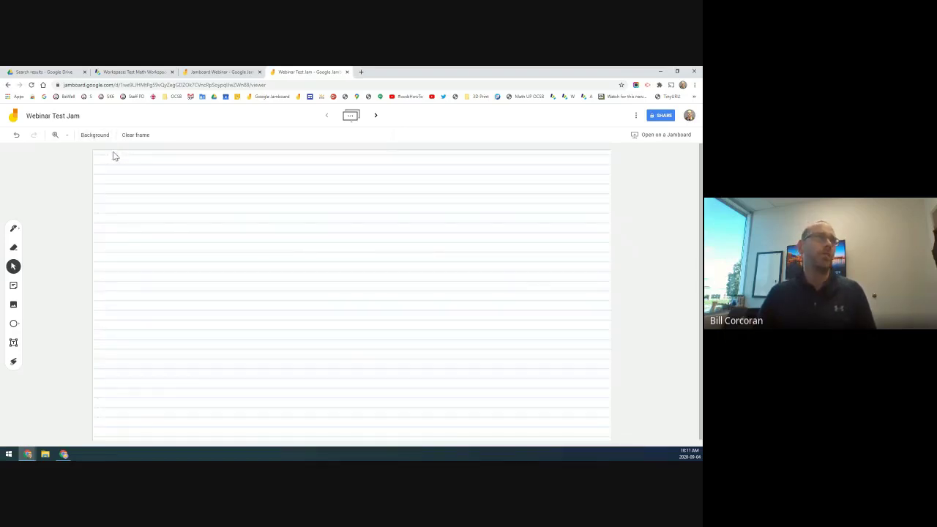
pyautogui.click(95, 136)
pyautogui.click(105, 167)
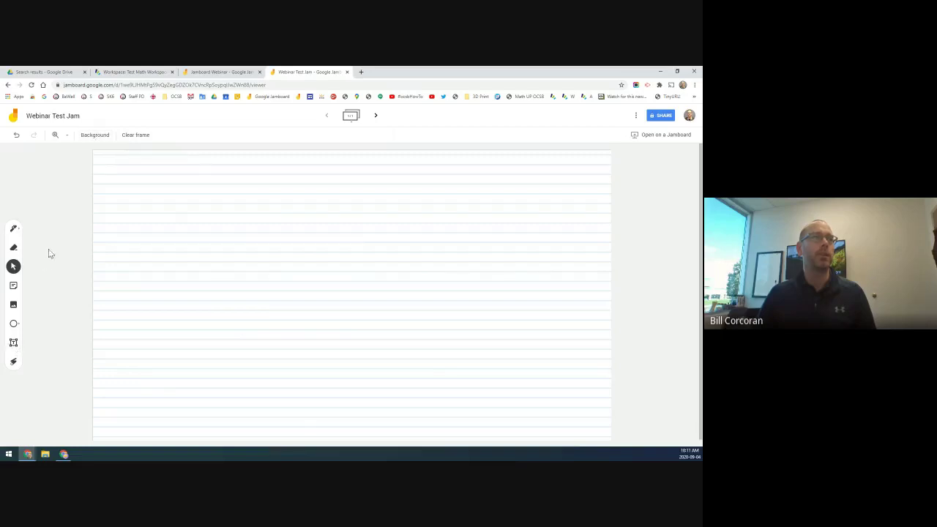
pyautogui.click(93, 136)
pyautogui.click(128, 150)
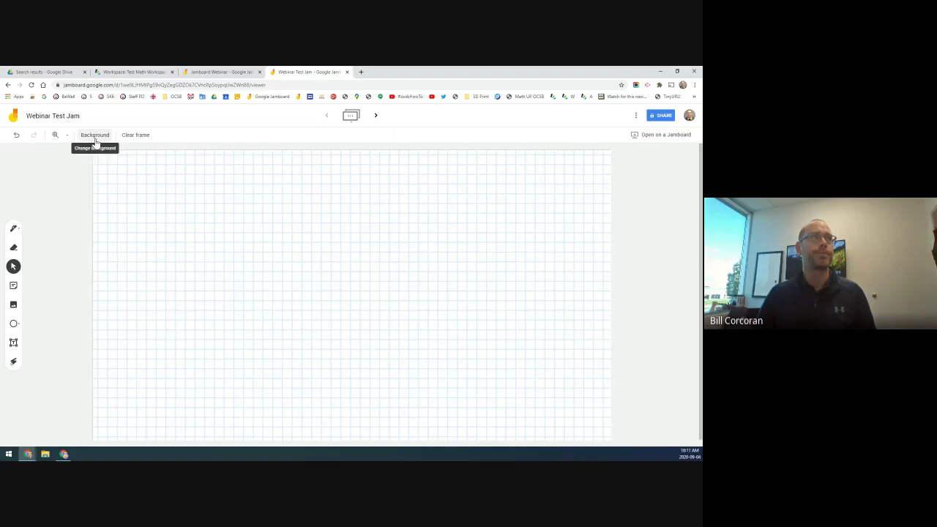
# Try the grey graph-paper and dark blue backgrounds, and return the frame to plain white
pyautogui.click(94, 136)
pyautogui.click(140, 150)
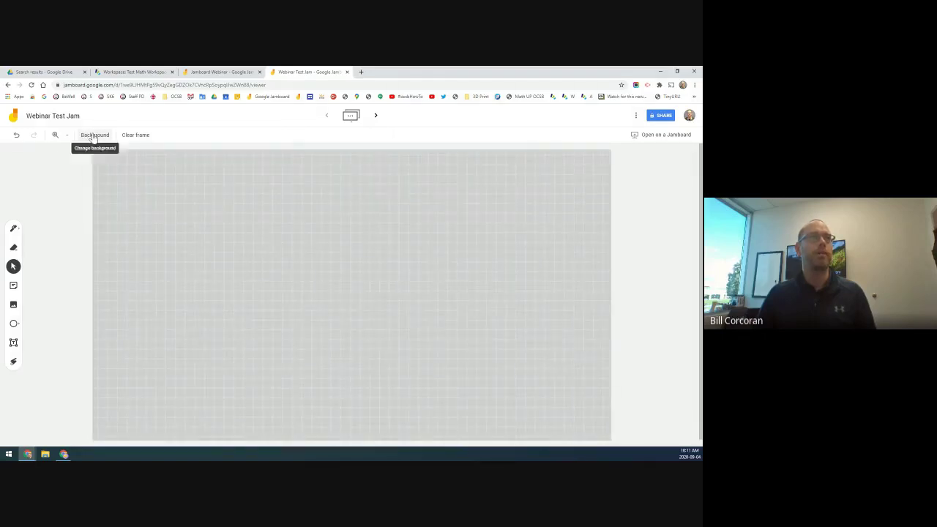
pyautogui.click(94, 134)
pyautogui.click(151, 151)
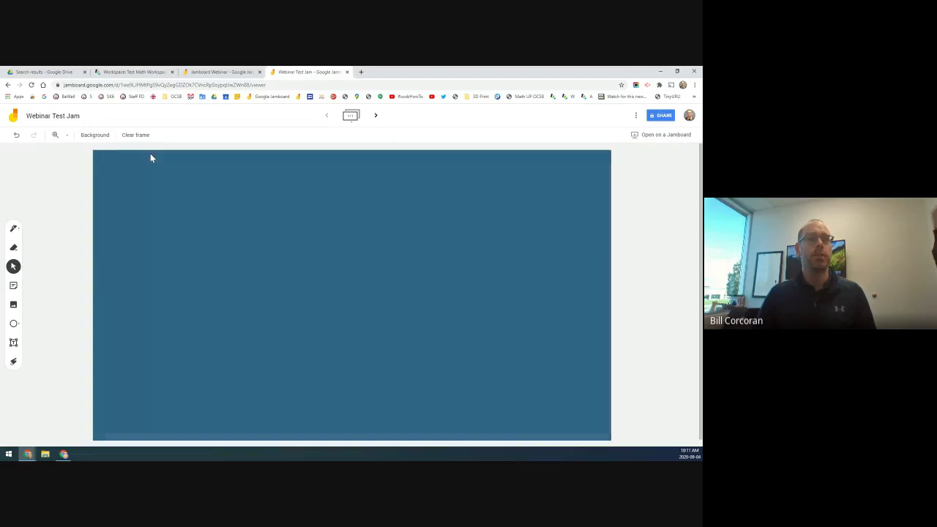
pyautogui.click(162, 151)
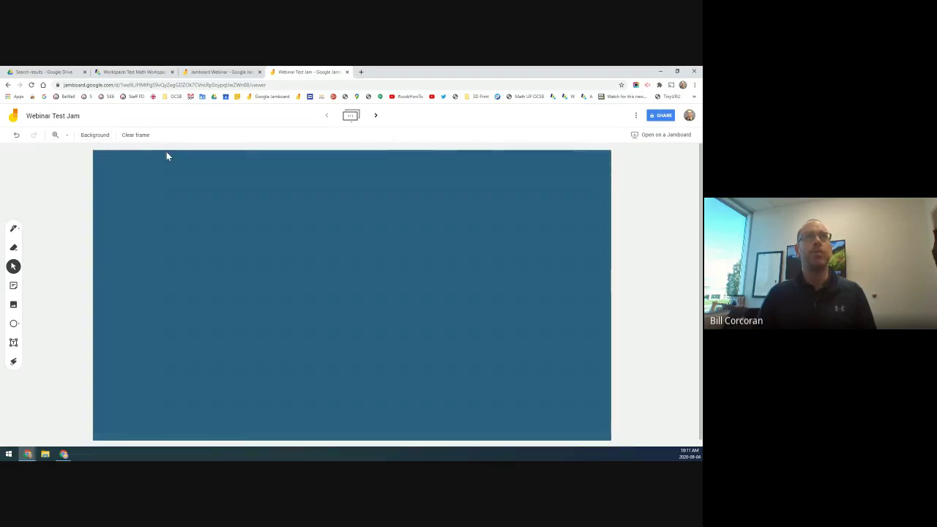
pyautogui.click(97, 136)
pyautogui.click(139, 151)
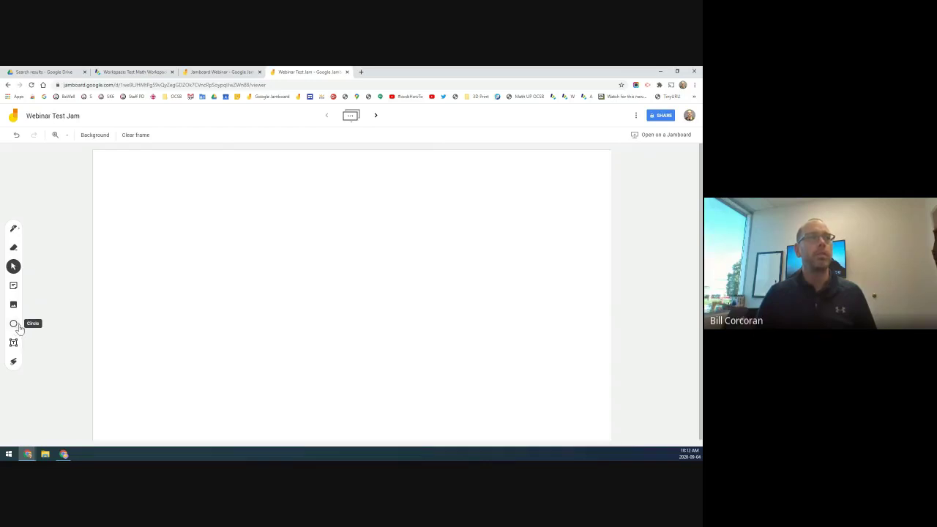
# Handwrite a first name in black in the upper part of the frame using the Pen
pyautogui.click(17, 326)
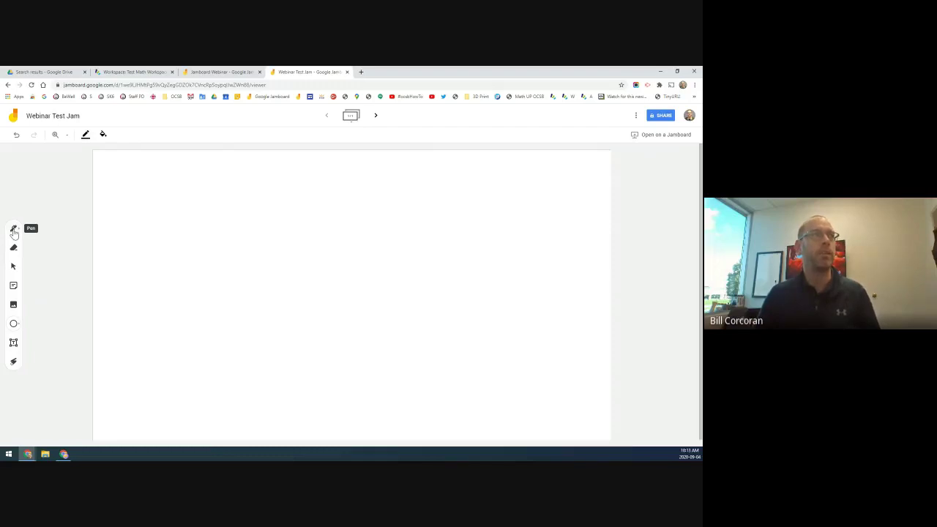
pyautogui.click(13, 232)
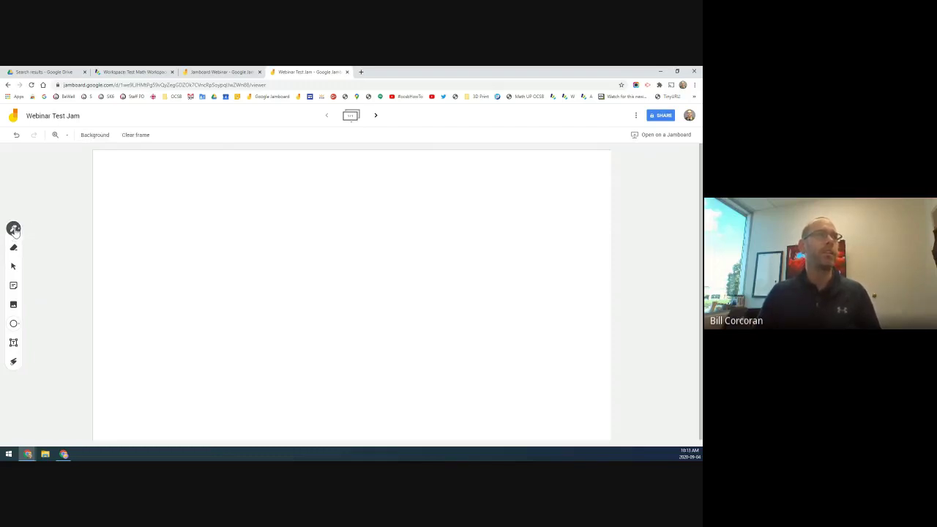
pyautogui.click(14, 229)
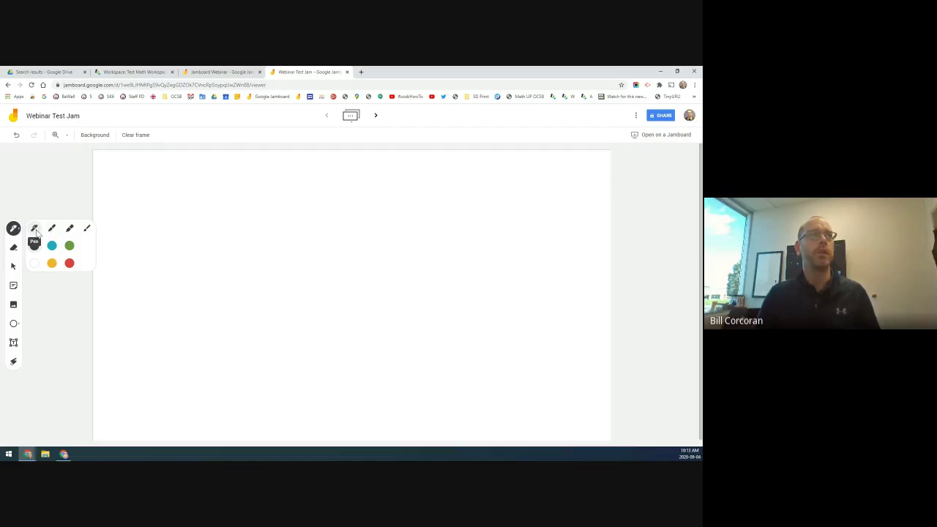
pyautogui.click(35, 229)
pyautogui.moveTo(120, 222)
pyautogui.mouseDown()
pyautogui.moveTo(148, 213)
pyautogui.moveTo(134, 240)
pyautogui.moveTo(161, 219)
pyautogui.moveTo(161, 241)
pyautogui.moveTo(218, 236)
pyautogui.mouseUp()
pyautogui.click(170, 222)
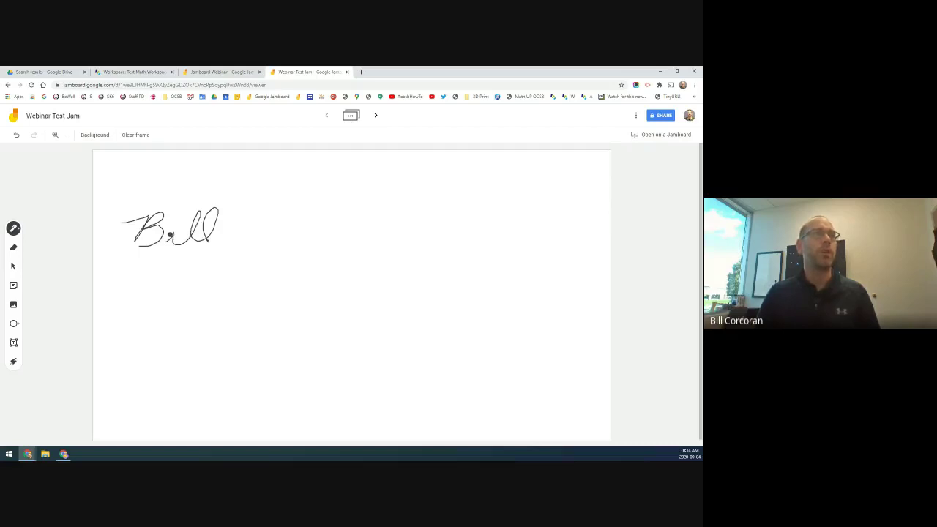
# Handwrite "Hello" in blue with the second pen type, below the black handwritten name
pyautogui.click(13, 227)
pyautogui.click(52, 229)
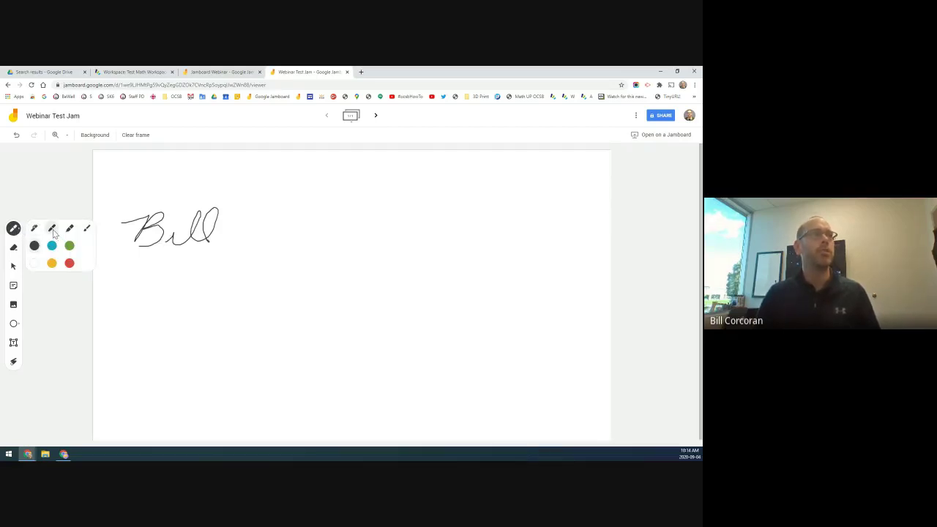
pyautogui.click(52, 246)
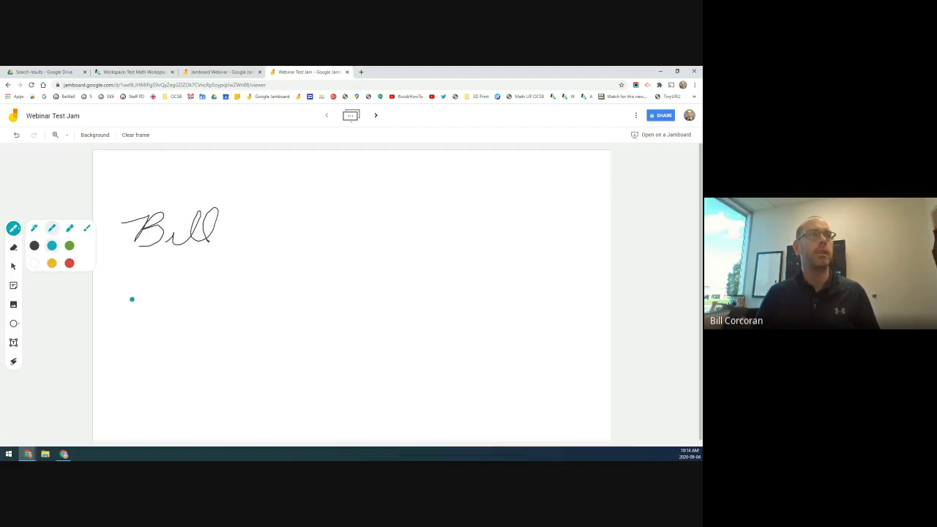
pyautogui.moveTo(136, 283)
pyautogui.mouseDown()
pyautogui.moveTo(136, 323)
pyautogui.moveTo(136, 303)
pyautogui.moveTo(157, 330)
pyautogui.moveTo(187, 317)
pyautogui.moveTo(185, 325)
pyautogui.mouseUp()
pyautogui.moveTo(190, 293)
pyautogui.mouseDown()
pyautogui.moveTo(192, 329)
pyautogui.moveTo(206, 313)
pyautogui.mouseUp()
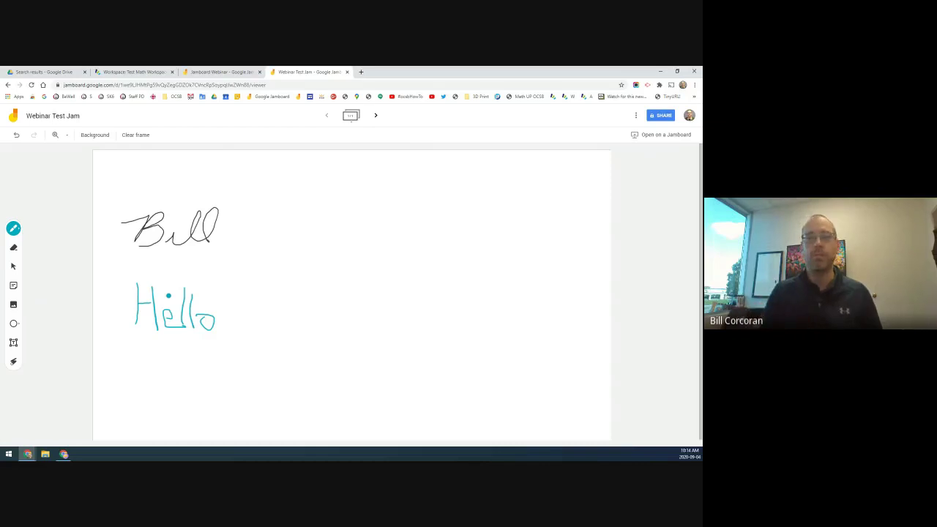
# Add two yellow Highlighter strokes above the handwritten name and highlight the name itself with several strokes
pyautogui.click(14, 228)
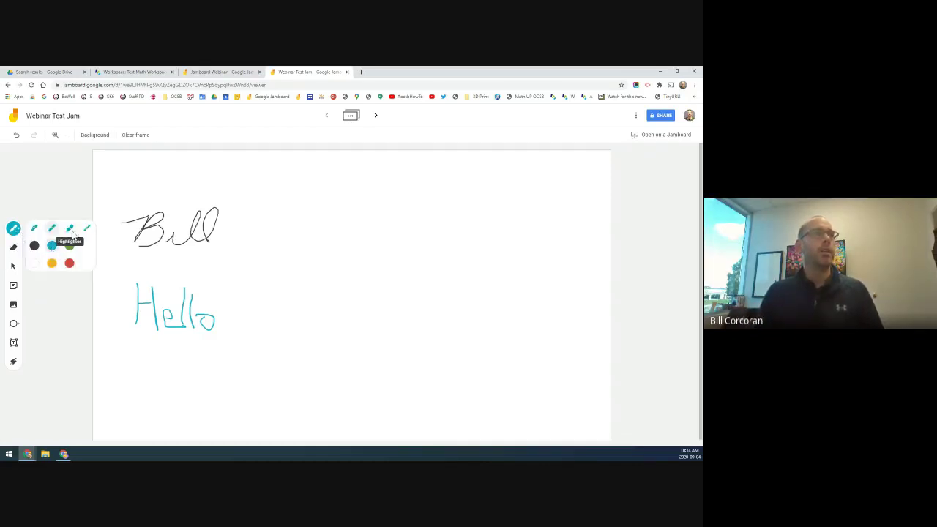
pyautogui.click(70, 229)
pyautogui.click(52, 264)
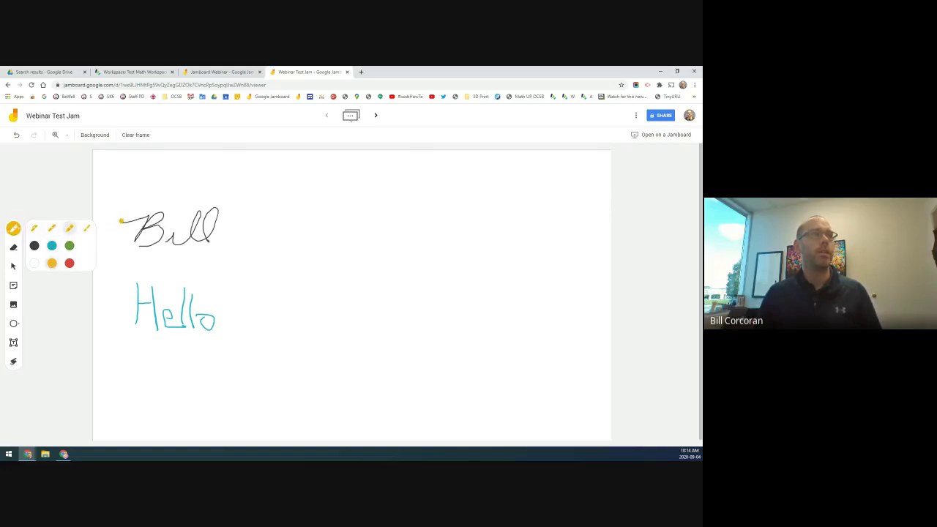
pyautogui.moveTo(127, 201); pyautogui.dragTo(282, 184)
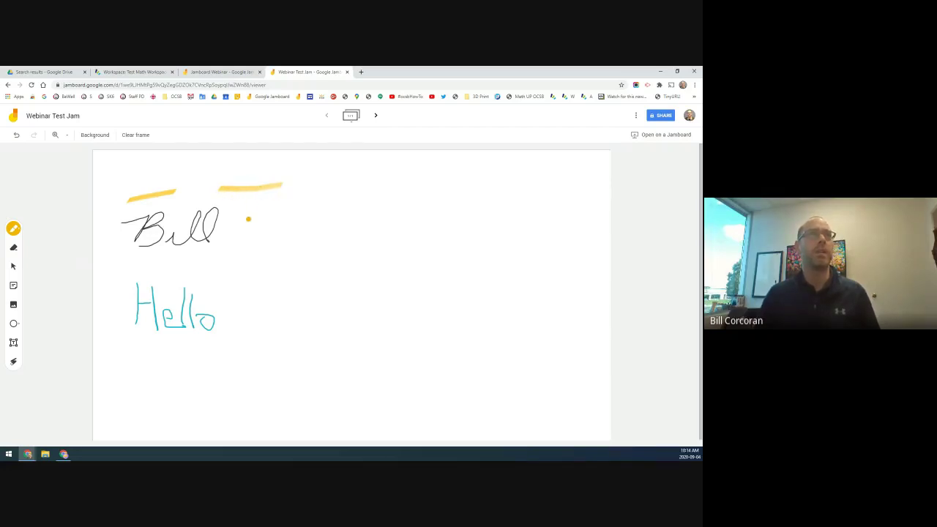
pyautogui.moveTo(125, 218)
pyautogui.mouseDown()
pyautogui.moveTo(245, 217)
pyautogui.moveTo(234, 230)
pyautogui.moveTo(121, 224)
pyautogui.moveTo(150, 248)
pyautogui.moveTo(136, 243)
pyautogui.moveTo(198, 219)
pyautogui.moveTo(124, 237)
pyautogui.moveTo(180, 242)
pyautogui.moveTo(144, 253)
pyautogui.mouseUp()
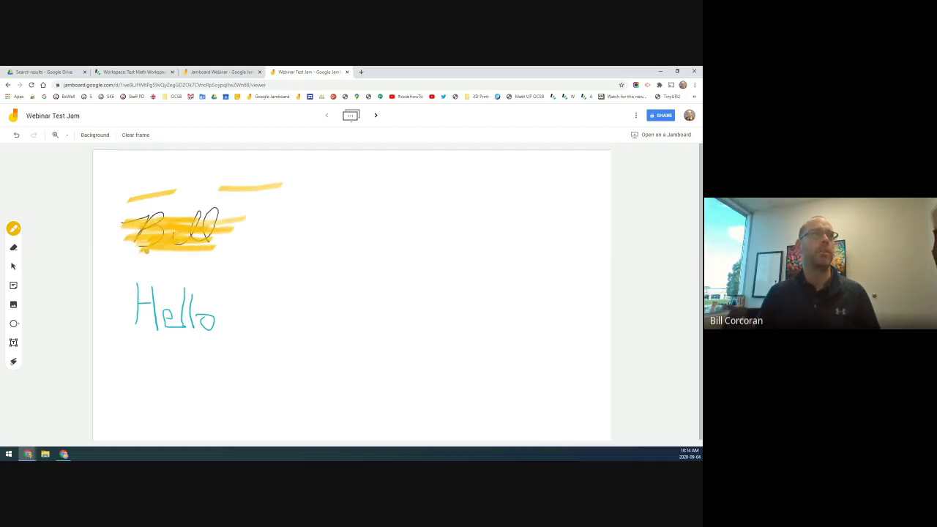
# Paint a loose green scribble with the brush beside the handwriting, and erase most of it with the Eraser
pyautogui.click(13, 228)
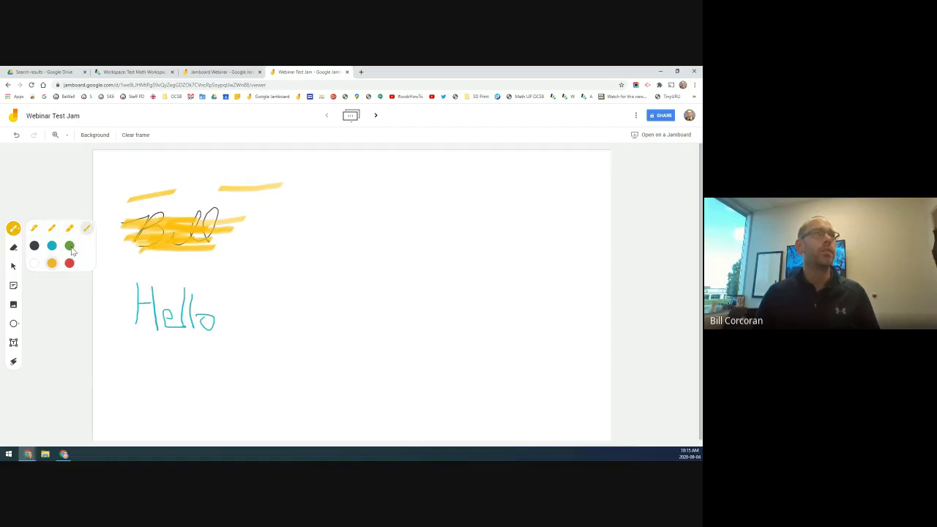
pyautogui.click(69, 247)
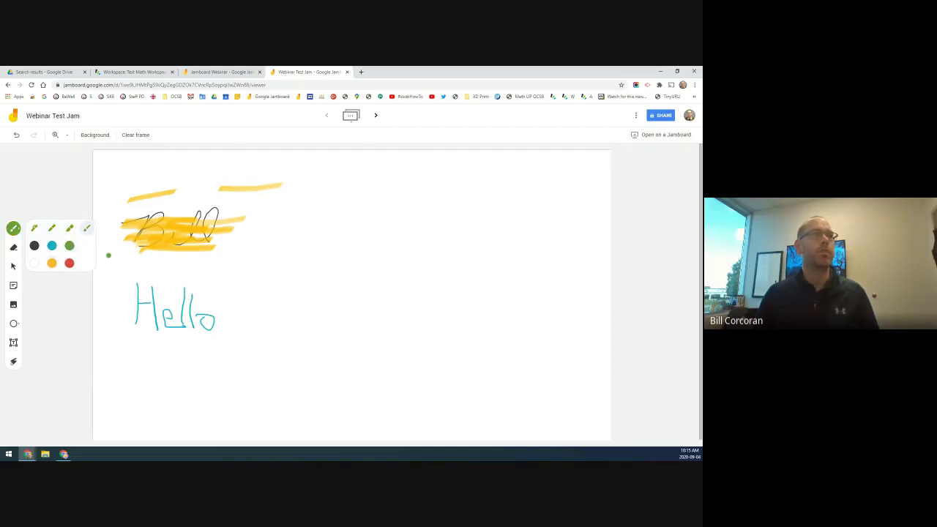
pyautogui.moveTo(228, 268)
pyautogui.mouseDown()
pyautogui.moveTo(271, 244)
pyautogui.moveTo(265, 266)
pyautogui.moveTo(296, 269)
pyautogui.moveTo(305, 291)
pyautogui.moveTo(243, 296)
pyautogui.moveTo(219, 270)
pyautogui.moveTo(245, 242)
pyautogui.moveTo(317, 245)
pyautogui.moveTo(314, 303)
pyautogui.mouseUp()
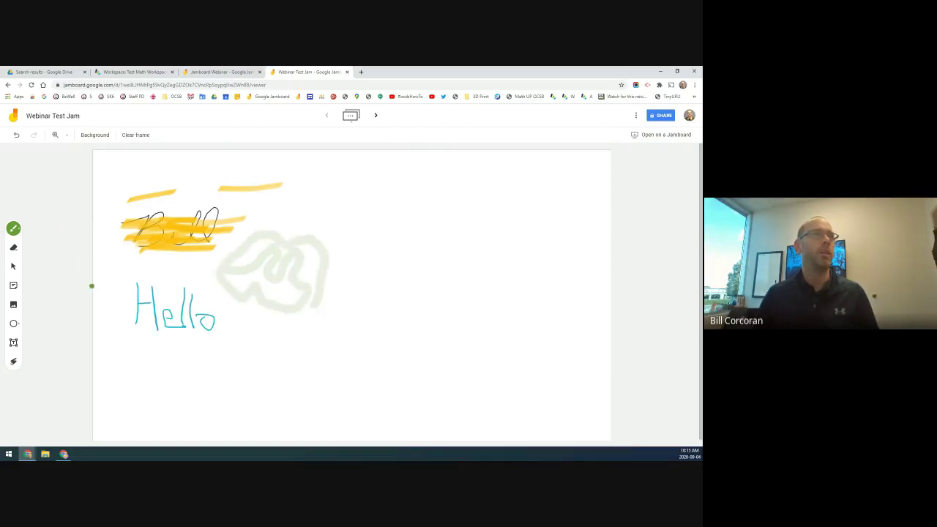
pyautogui.click(13, 228)
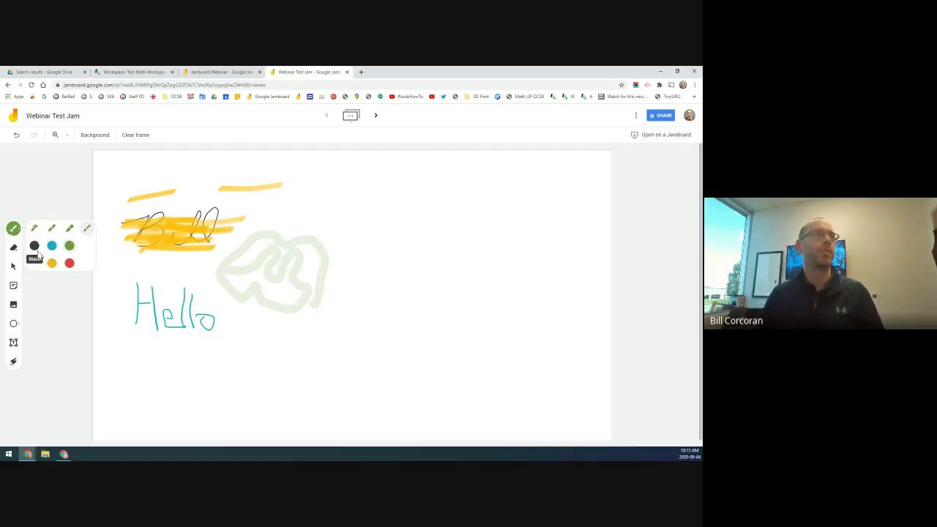
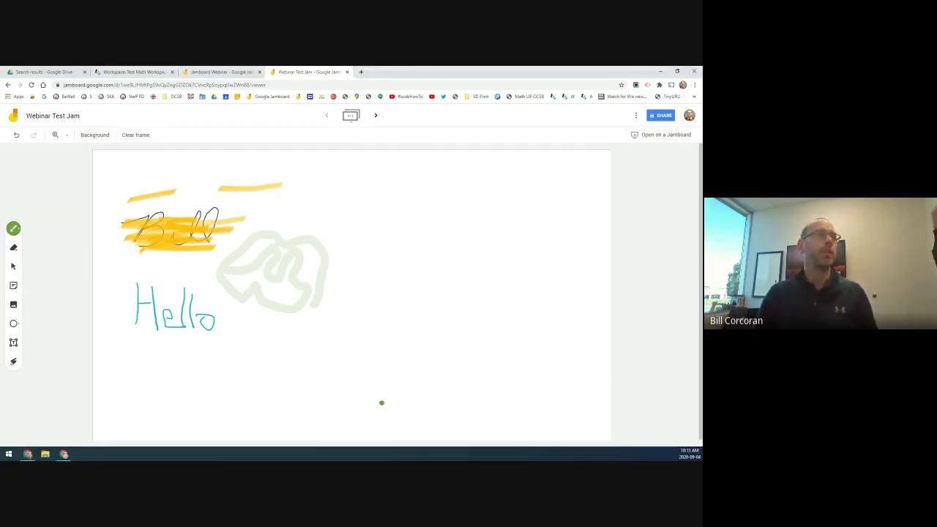
pyautogui.click(14, 248)
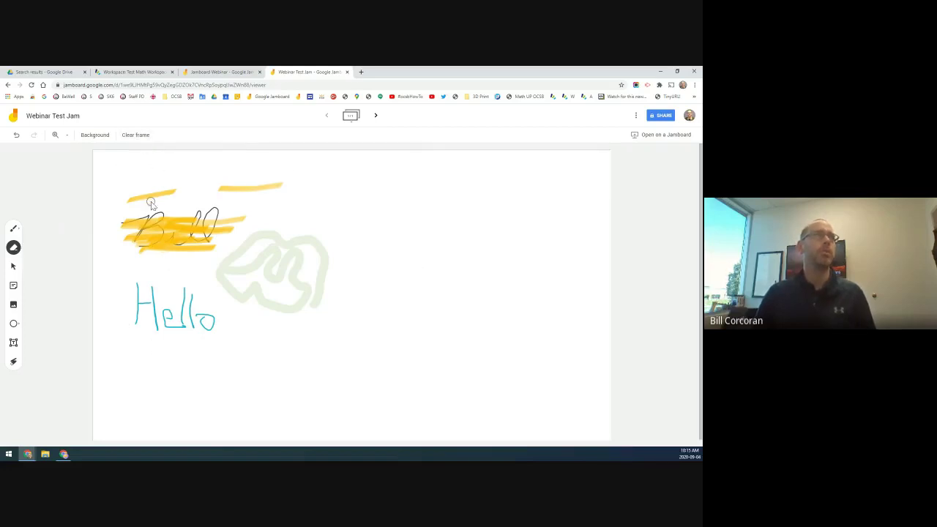
pyautogui.moveTo(142, 239)
pyautogui.mouseDown()
pyautogui.moveTo(293, 237)
pyautogui.moveTo(241, 247)
pyautogui.moveTo(226, 269)
pyautogui.moveTo(329, 241)
pyautogui.moveTo(293, 272)
pyautogui.moveTo(293, 298)
pyautogui.moveTo(310, 313)
pyautogui.moveTo(297, 307)
pyautogui.moveTo(265, 322)
pyautogui.moveTo(266, 283)
pyautogui.moveTo(226, 278)
pyautogui.moveTo(249, 290)
pyautogui.mouseUp()
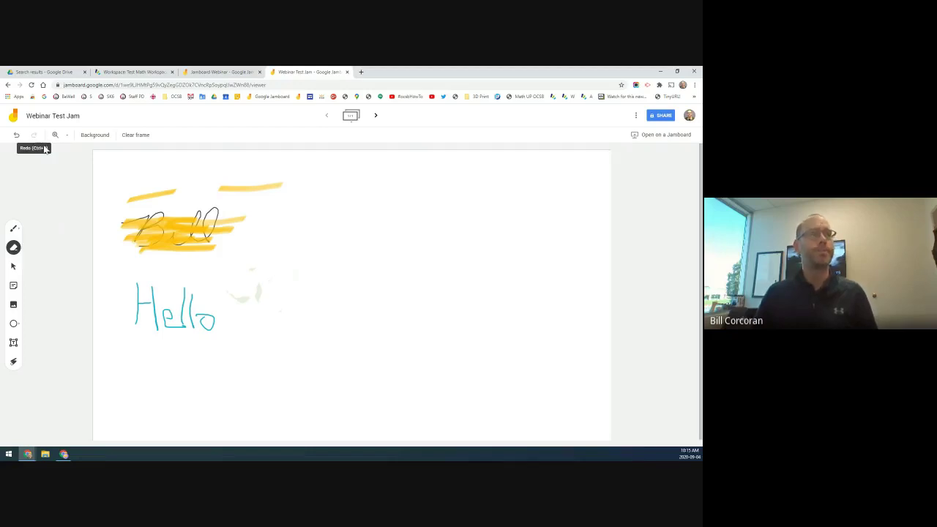
# Add a yellow sticky note reading "Write a thought" to the frame
pyautogui.click(14, 286)
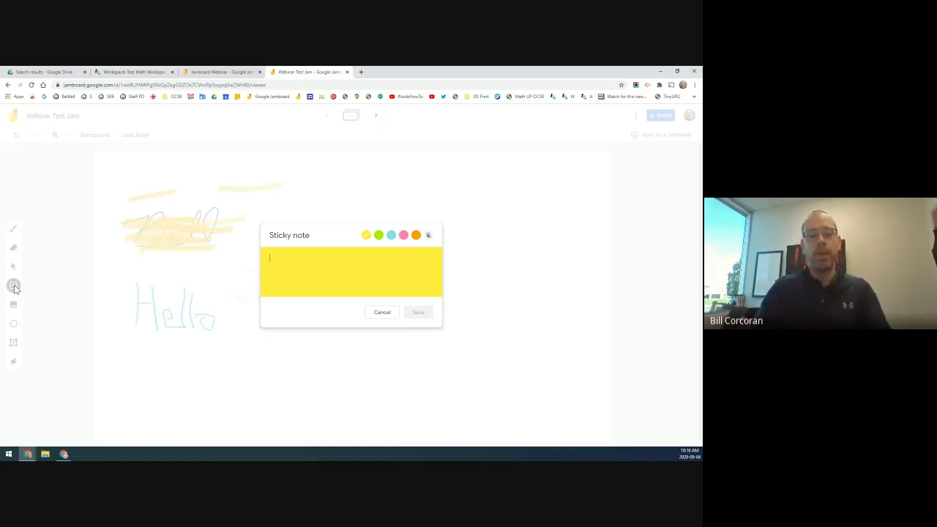
pyautogui.write('W')
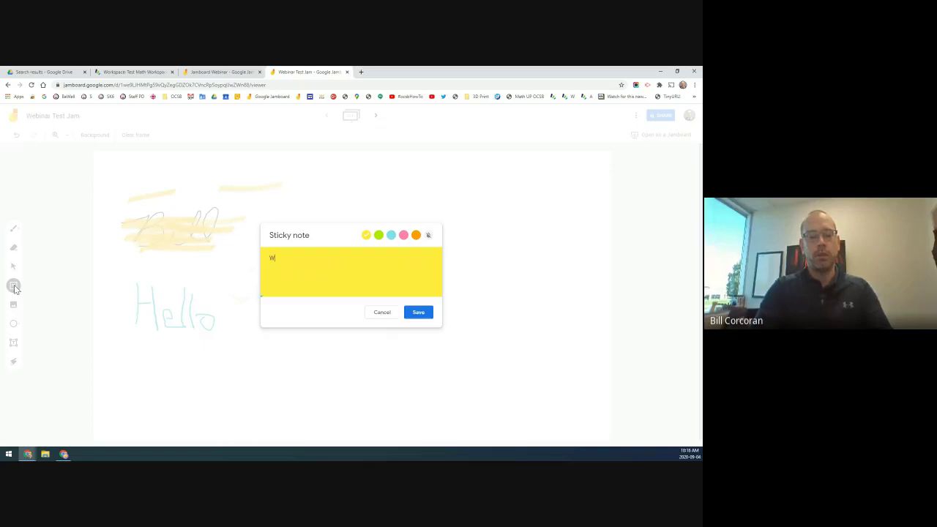
pyautogui.write('rite a')
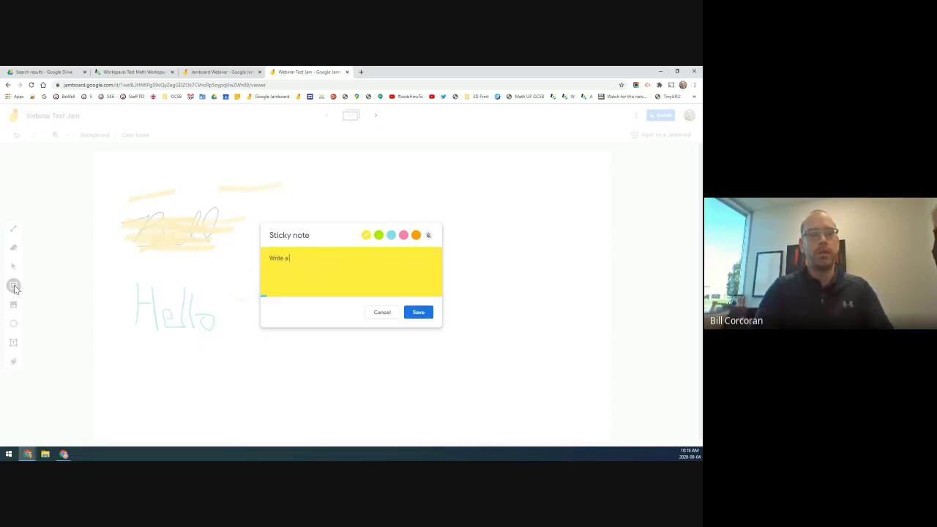
pyautogui.write(' thought!')
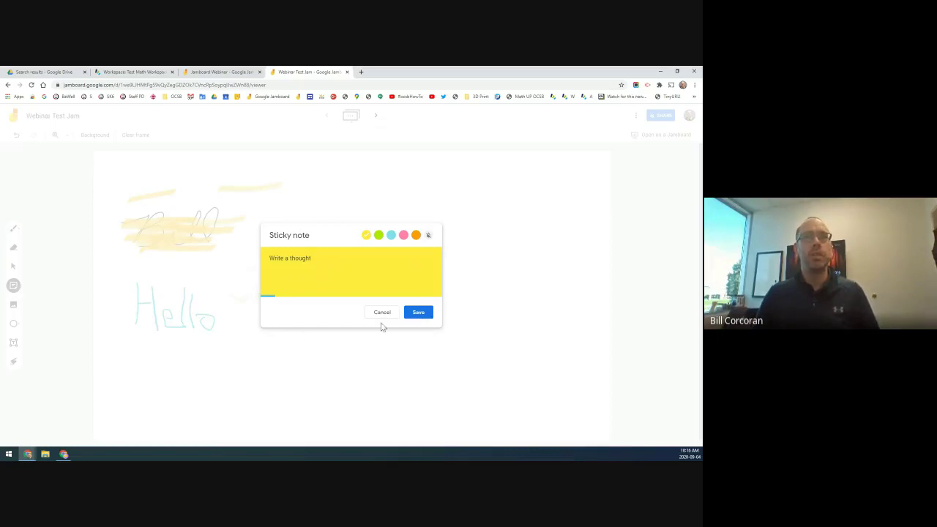
pyautogui.click(419, 313)
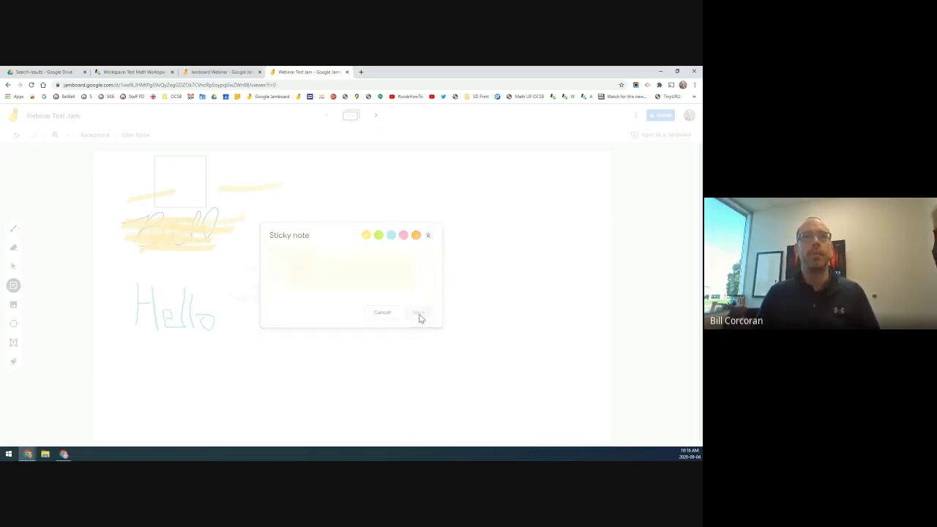
# Move the sticky note to the blank upper area beside the handwriting, and enlarge it to nearly twice its size
pyautogui.moveTo(189, 176); pyautogui.dragTo(453, 218)
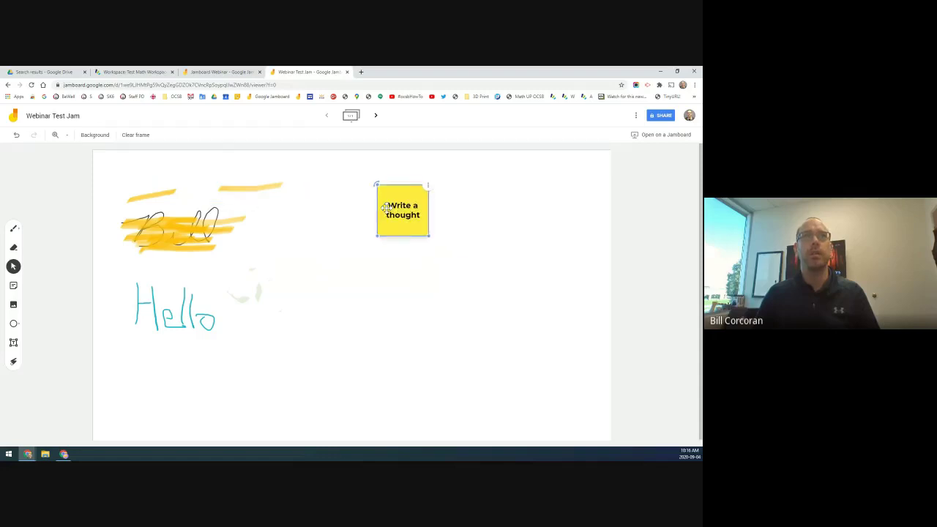
pyautogui.click(382, 205)
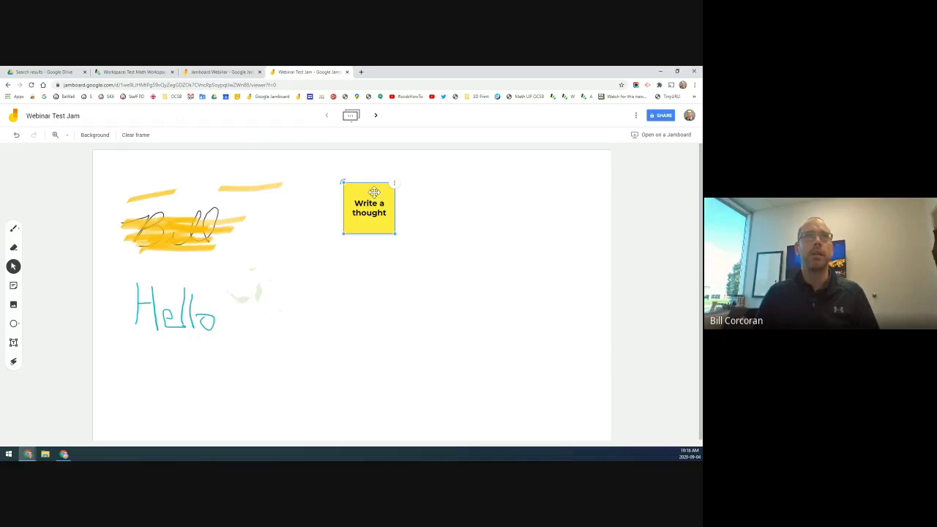
pyautogui.moveTo(374, 192); pyautogui.dragTo(412, 182)
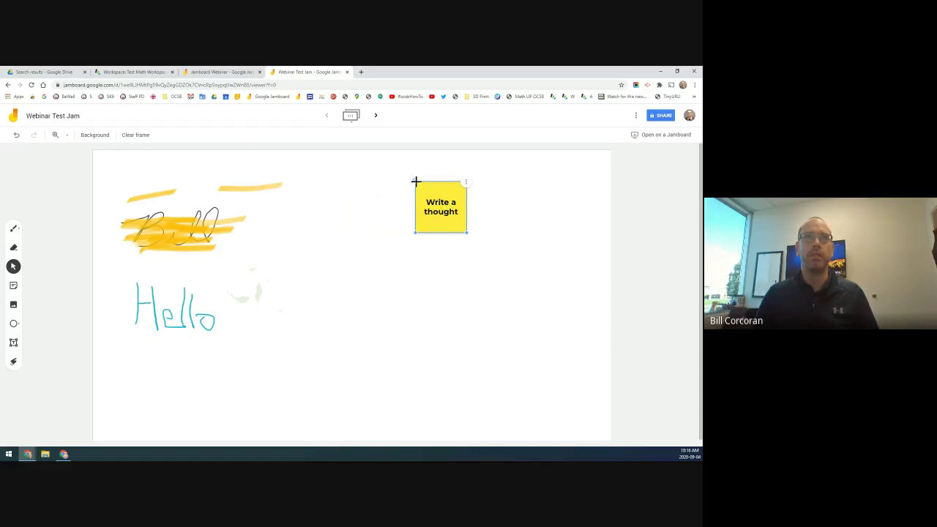
pyautogui.moveTo(416, 180)
pyautogui.mouseDown()
pyautogui.moveTo(405, 198)
pyautogui.moveTo(418, 183)
pyautogui.mouseUp()
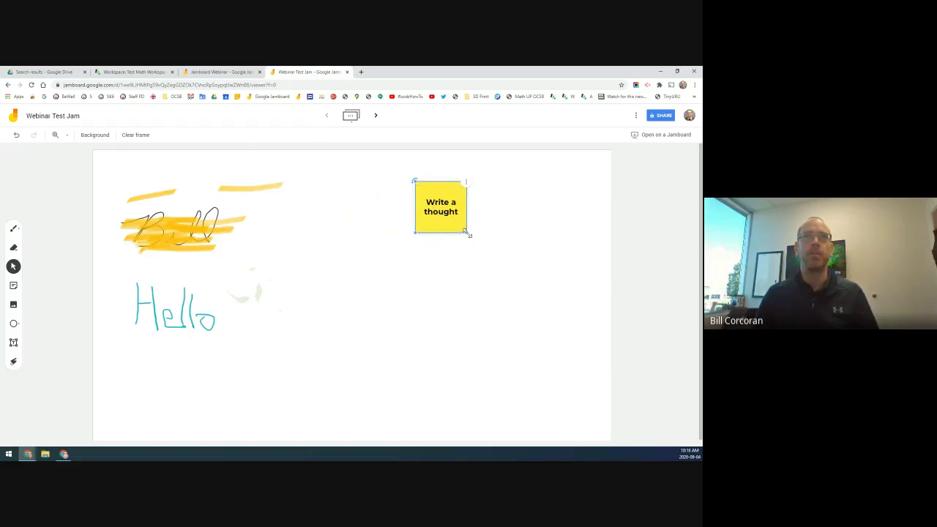
pyautogui.moveTo(412, 231); pyautogui.dragTo(373, 273)
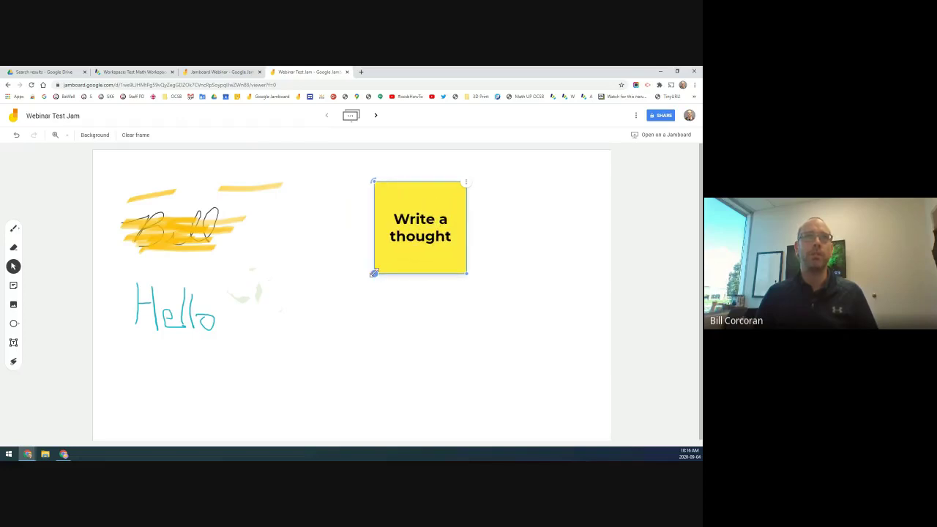
# Edit the "Write a thought" sticky note and change its colour to green
pyautogui.click(467, 185)
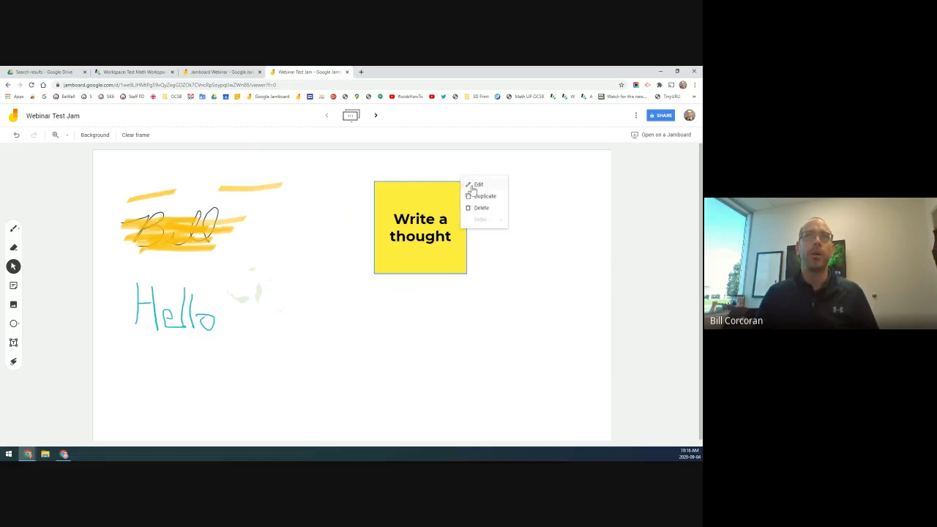
pyautogui.click(420, 231)
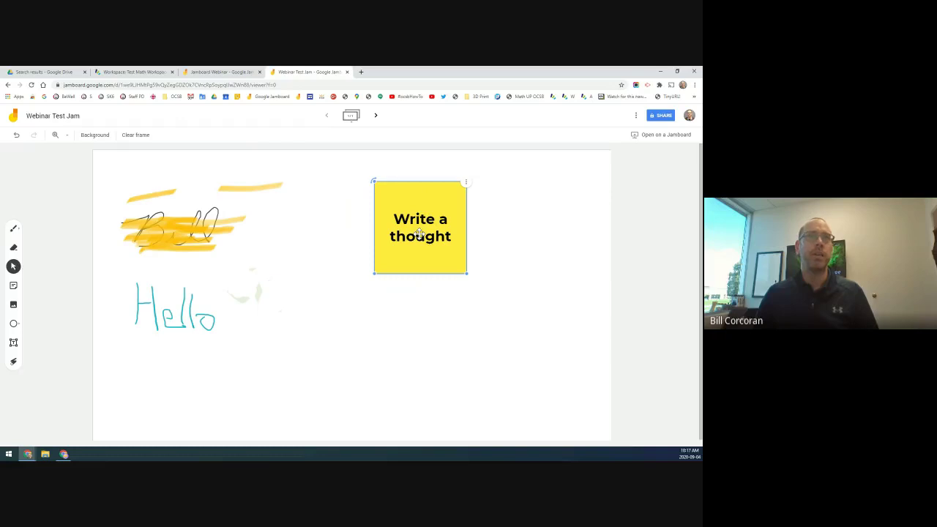
pyautogui.doubleClick(420, 234)
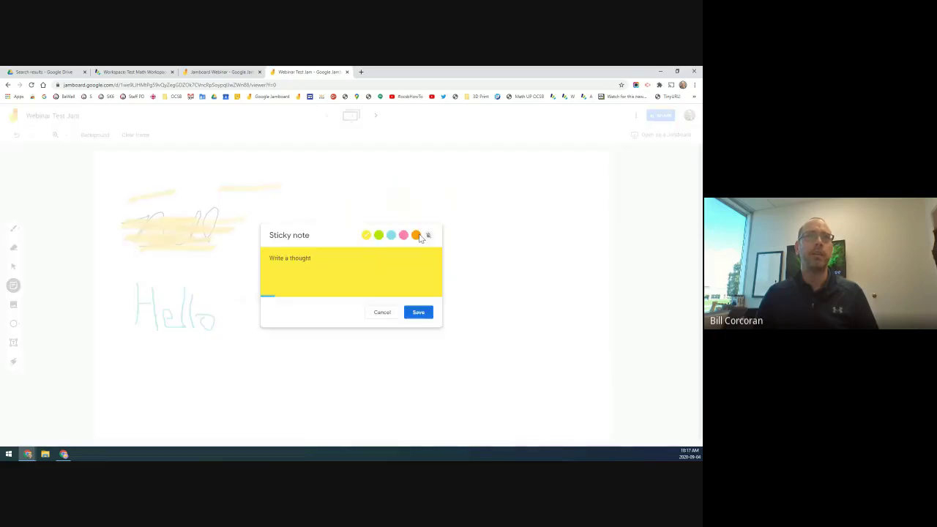
pyautogui.click(379, 236)
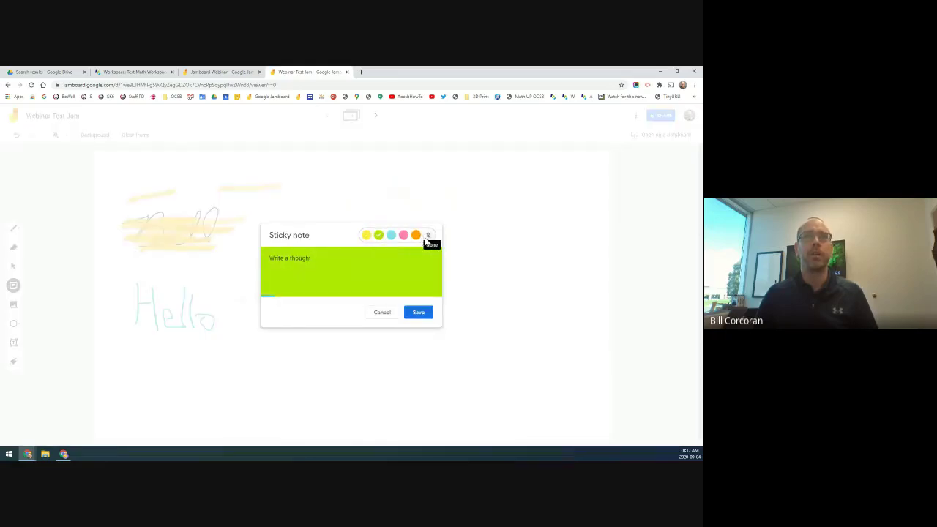
pyautogui.click(421, 318)
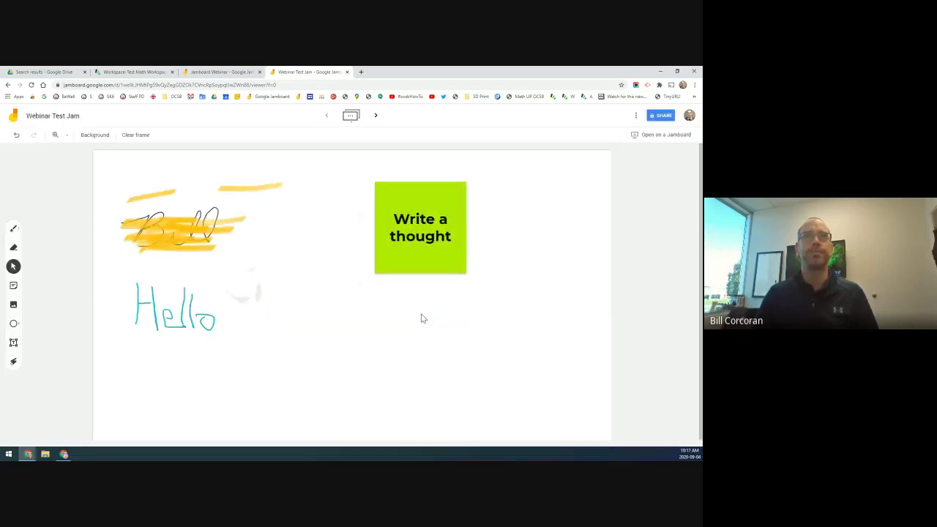
# Duplicate the green "Write a thought" sticky note and place the copy directly beside the original, to its right
pyautogui.click(443, 208)
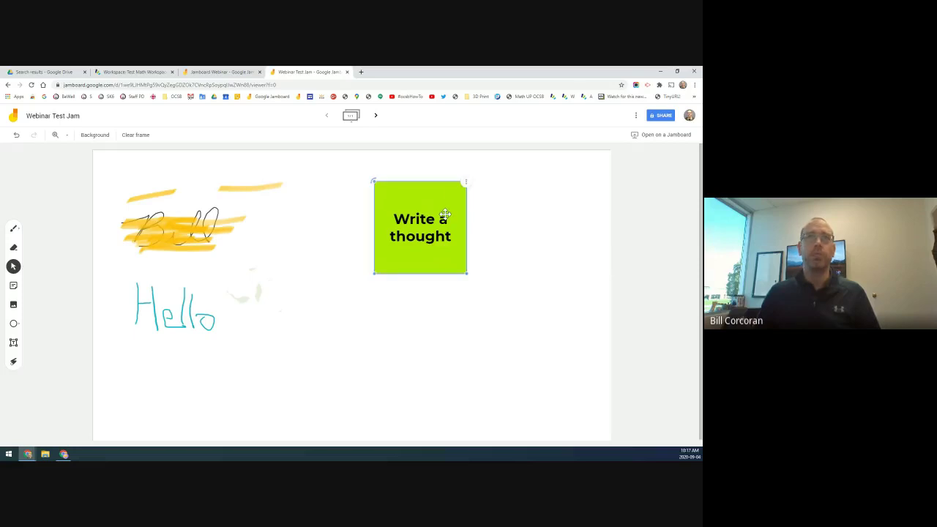
pyautogui.click(467, 184)
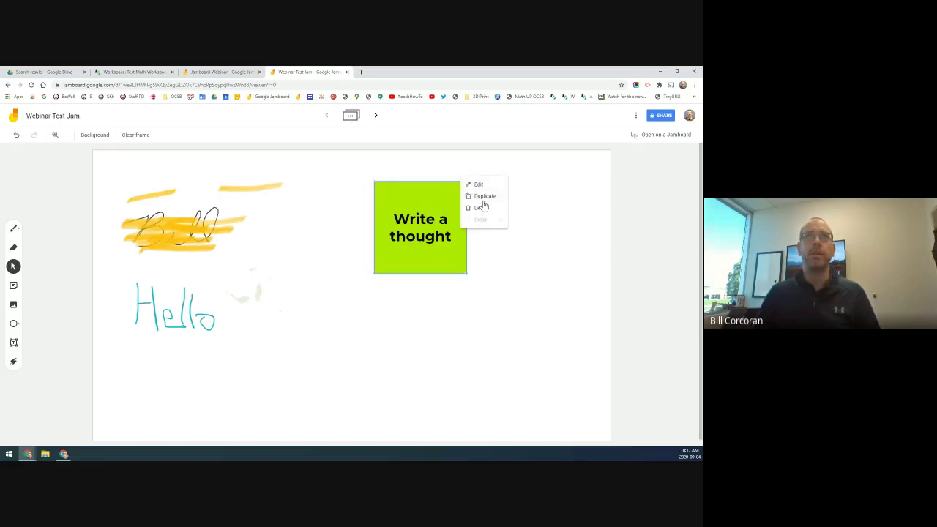
pyautogui.click(484, 199)
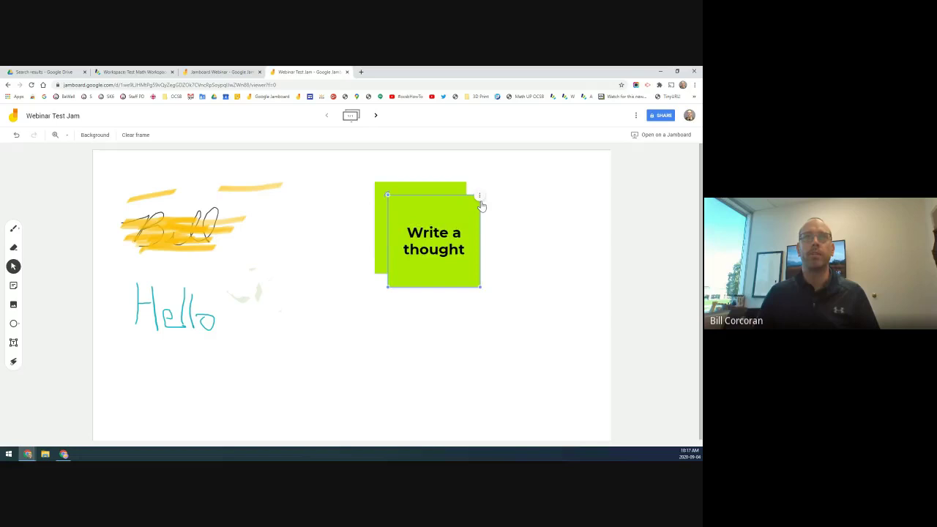
pyautogui.moveTo(432, 251); pyautogui.dragTo(527, 238)
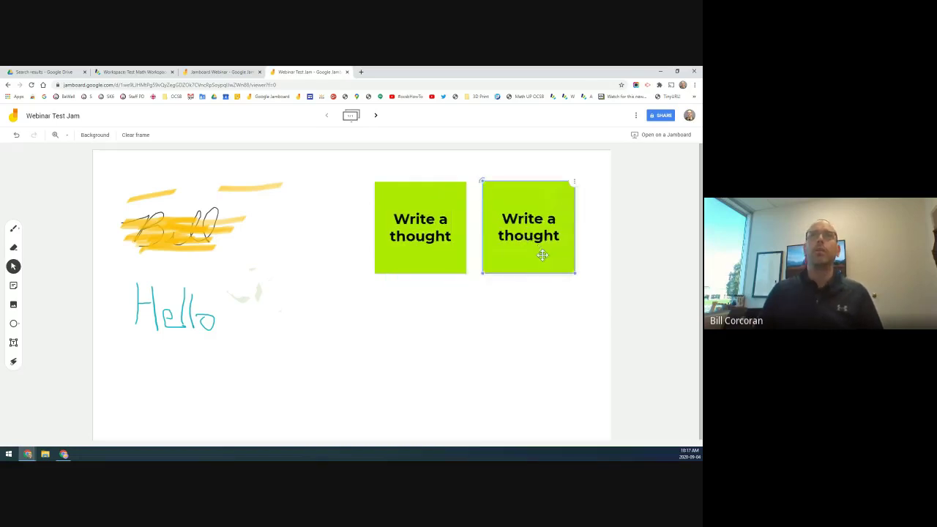
# Change the colour of the duplicated "Write a thought" sticky note to blue
pyautogui.click(574, 182)
pyautogui.click(549, 210)
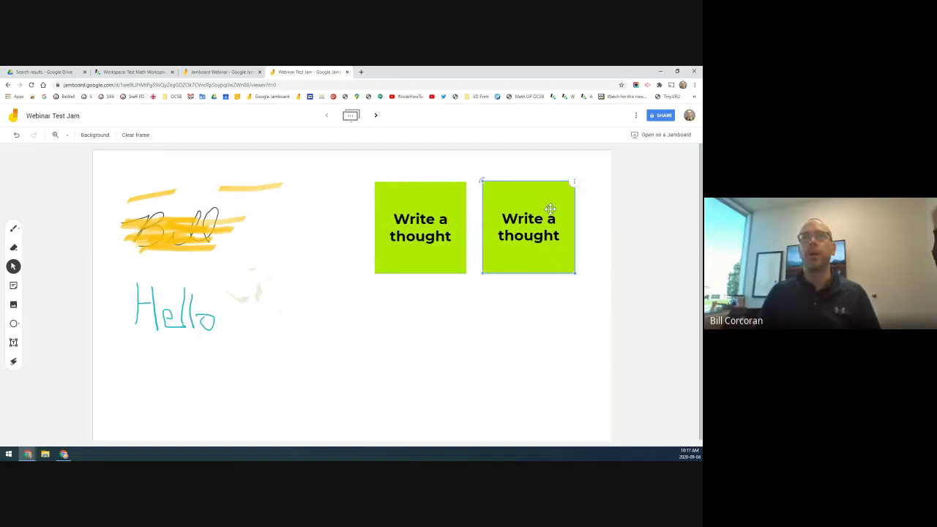
pyautogui.doubleClick(549, 210)
pyautogui.click(391, 235)
pyautogui.click(418, 313)
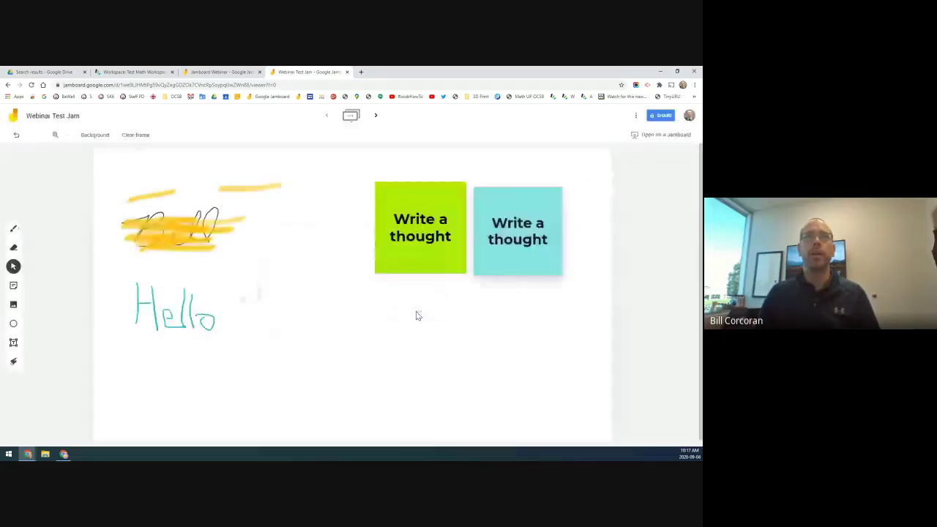
# Replace the text of the blue sticky note with "Another thought or prompt"
pyautogui.click(542, 232)
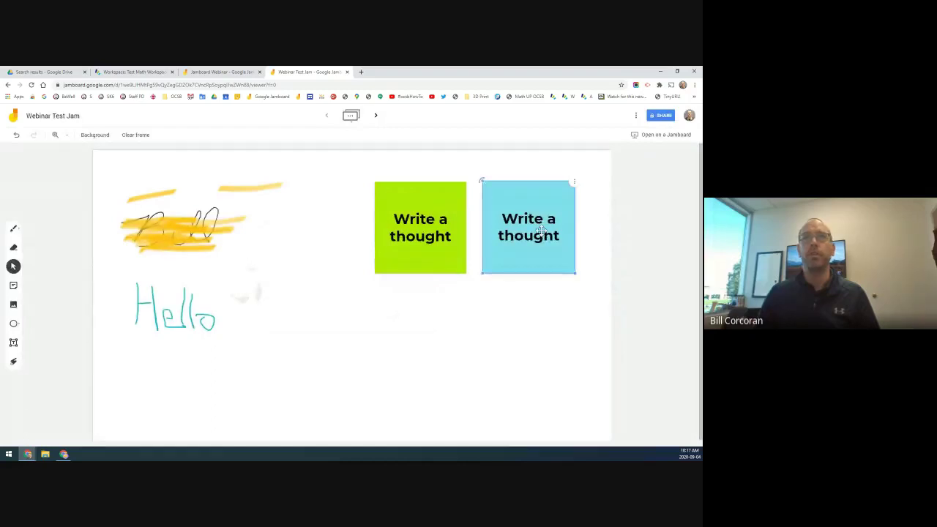
pyautogui.doubleClick(541, 233)
pyautogui.moveTo(313, 257); pyautogui.dragTo(269, 261)
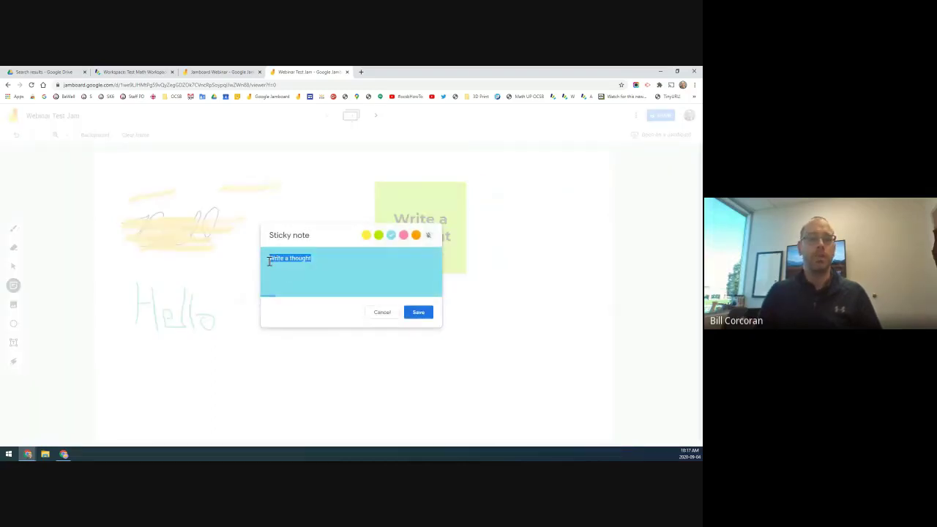
pyautogui.write('mathher thought or')
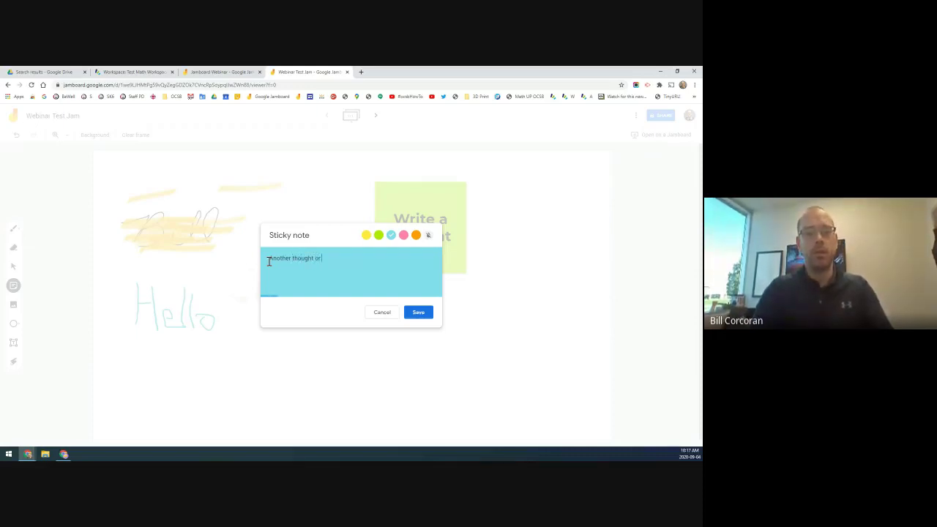
pyautogui.write(' prompt')
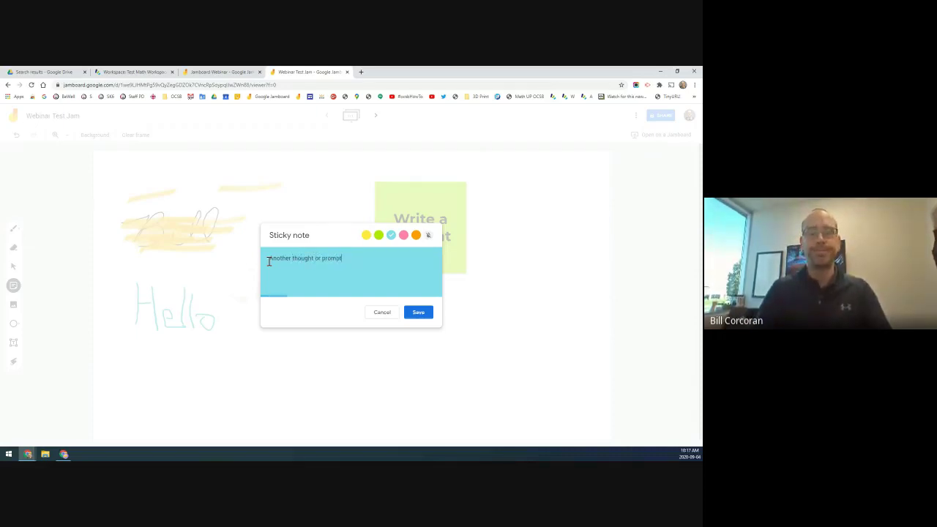
pyautogui.click(428, 313)
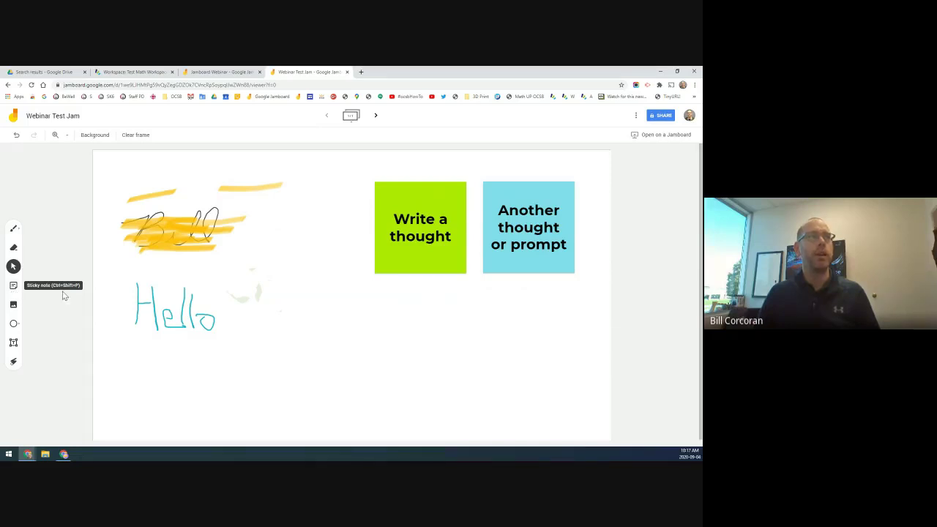
# Search Google Images for "parliament building ottawa, canada" and insert the first picture found into the frame
pyautogui.click(14, 306)
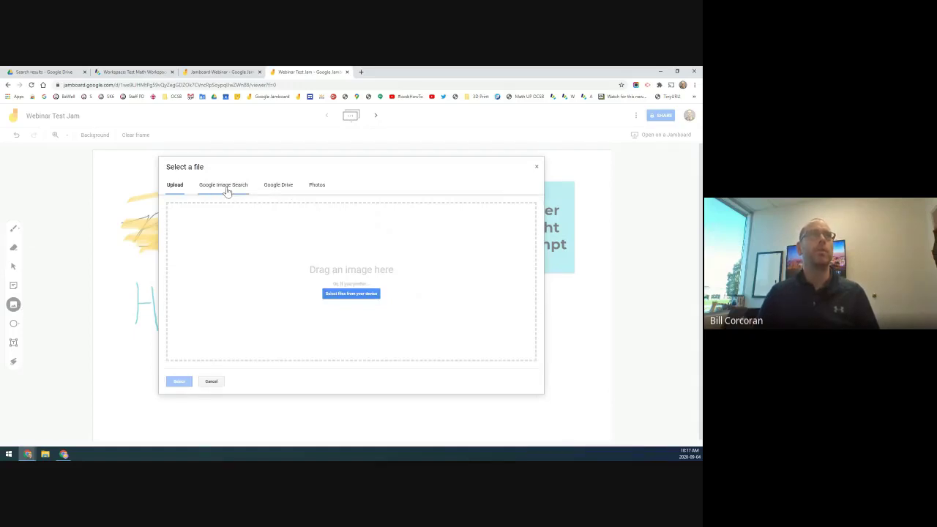
pyautogui.click(228, 189)
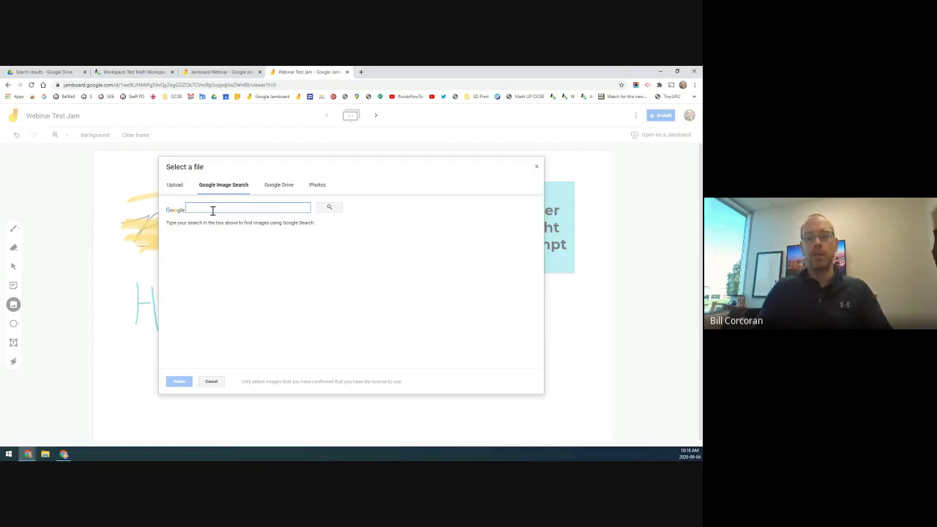
pyautogui.write('pirliament')
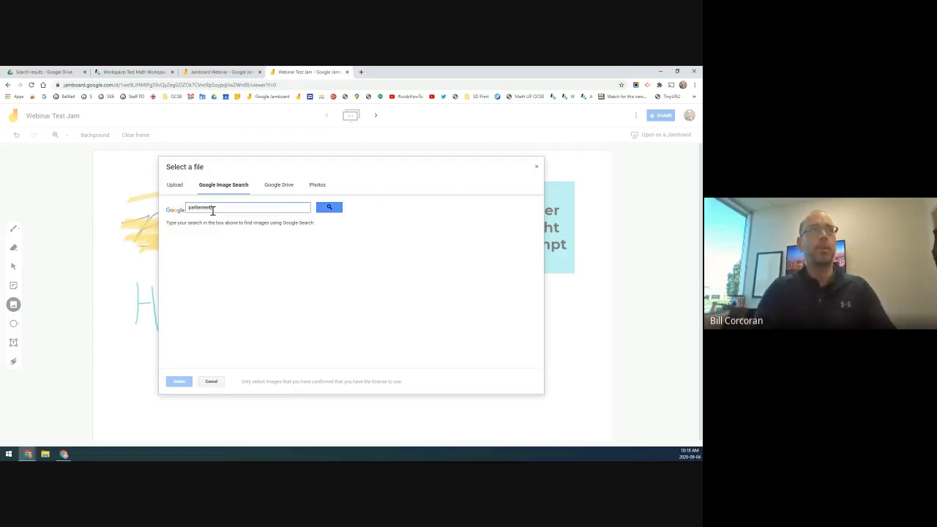
pyautogui.write(' buildings')
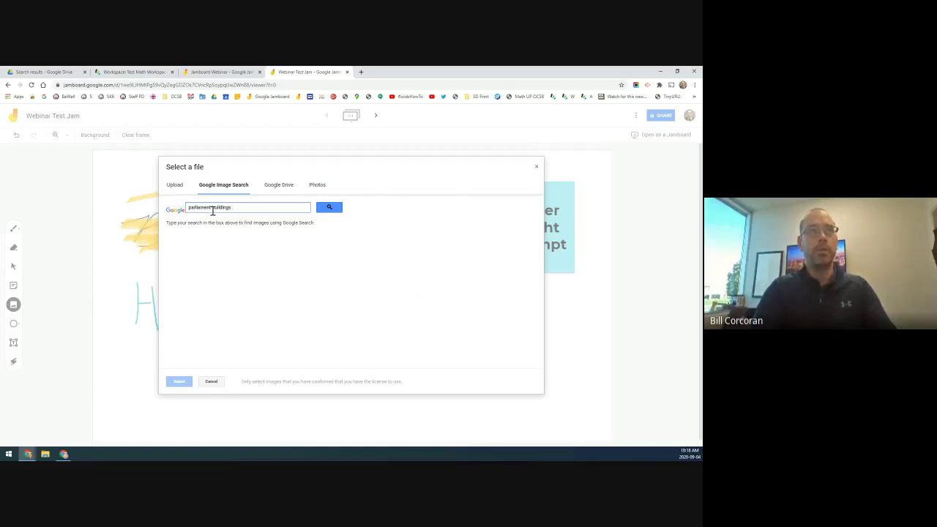
pyautogui.press('BackSpace')
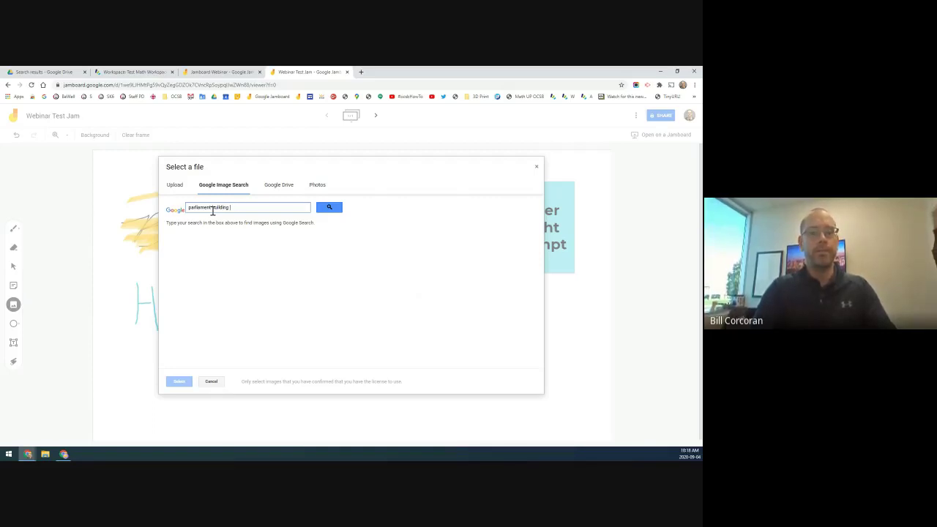
pyautogui.write('ttawa, canada')
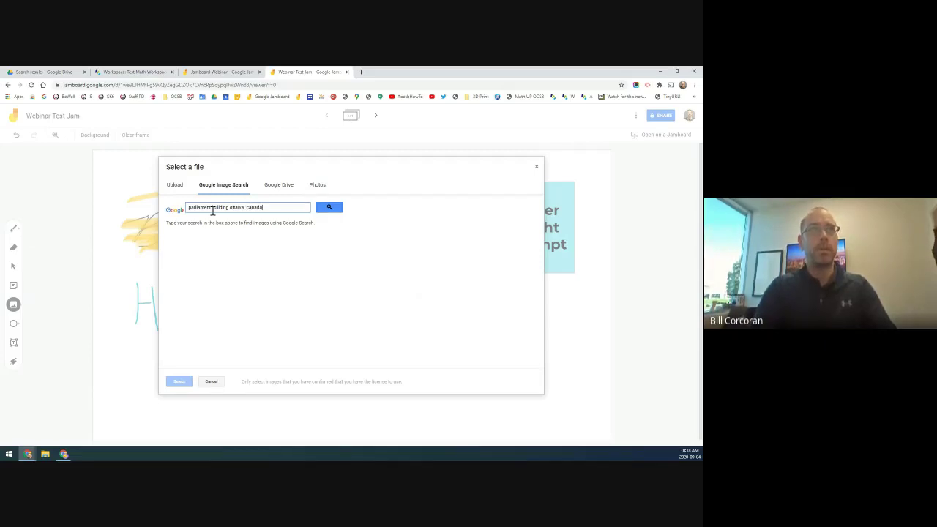
pyautogui.press('Return')
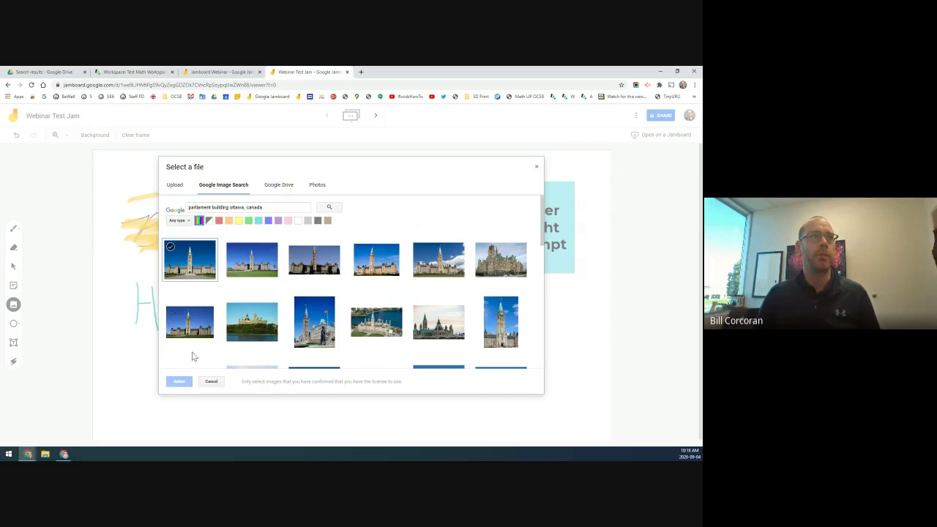
pyautogui.click(203, 265)
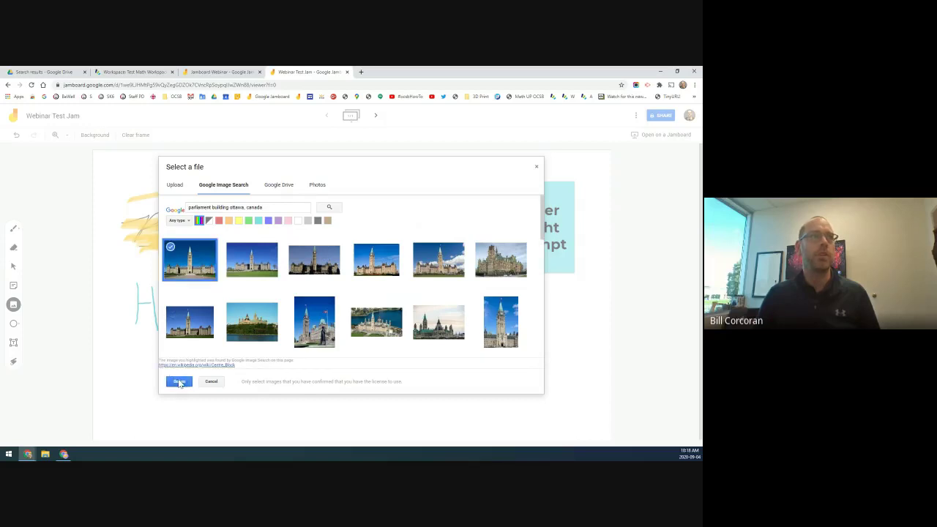
pyautogui.click(179, 381)
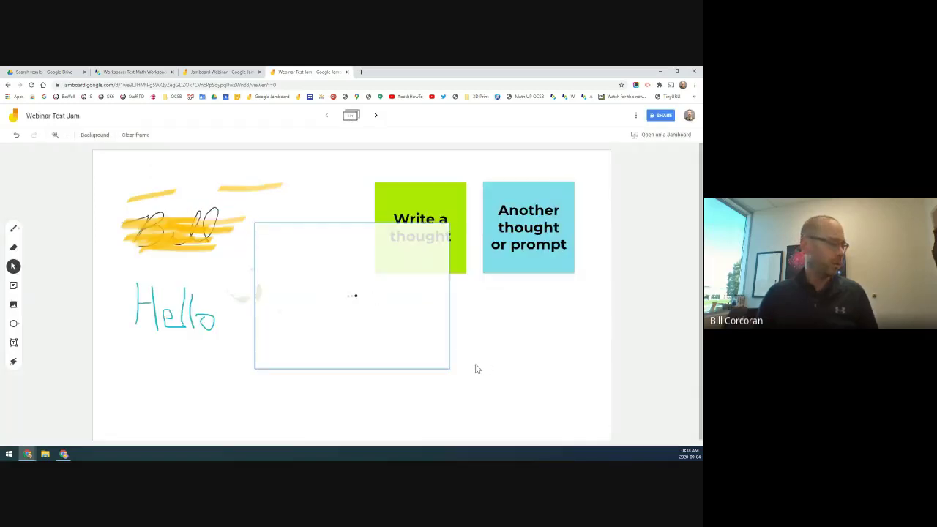
# Shrink the parliament picture to about two-thirds of its size, place it below the sticky notes and tilt it slightly counterclockwise
pyautogui.click(443, 361)
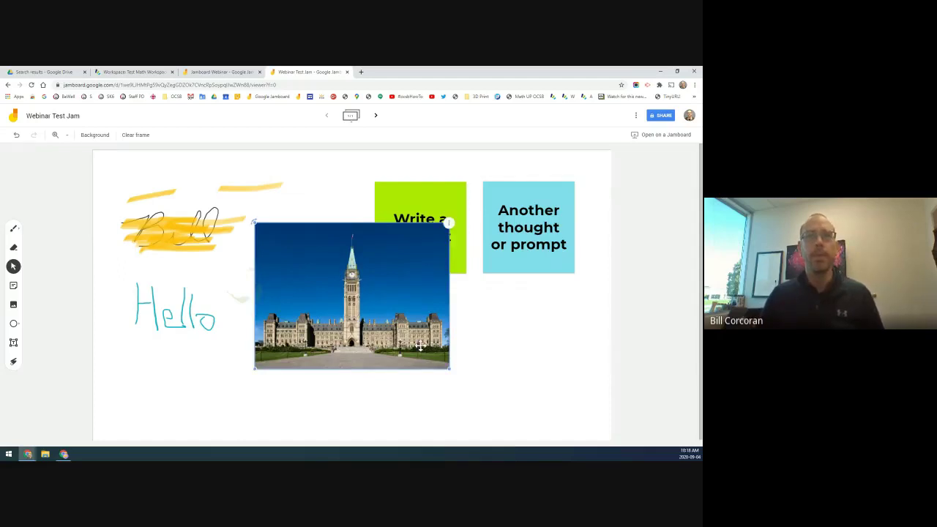
pyautogui.moveTo(450, 369); pyautogui.dragTo(383, 317)
pyautogui.moveTo(329, 276); pyautogui.dragTo(358, 352)
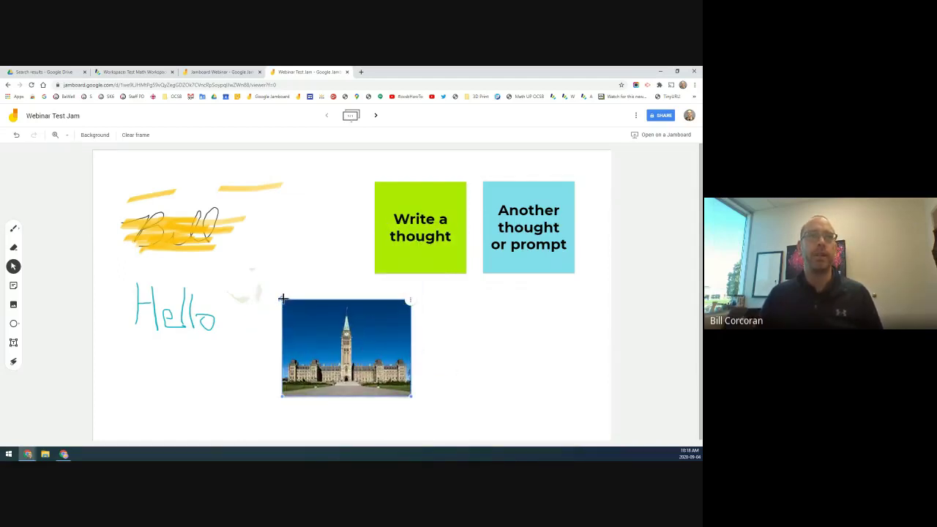
pyautogui.moveTo(279, 297); pyautogui.dragTo(268, 310)
# View the parliament picture's ordering options, and move the picture a little to the right
pyautogui.rightClick(396, 288)
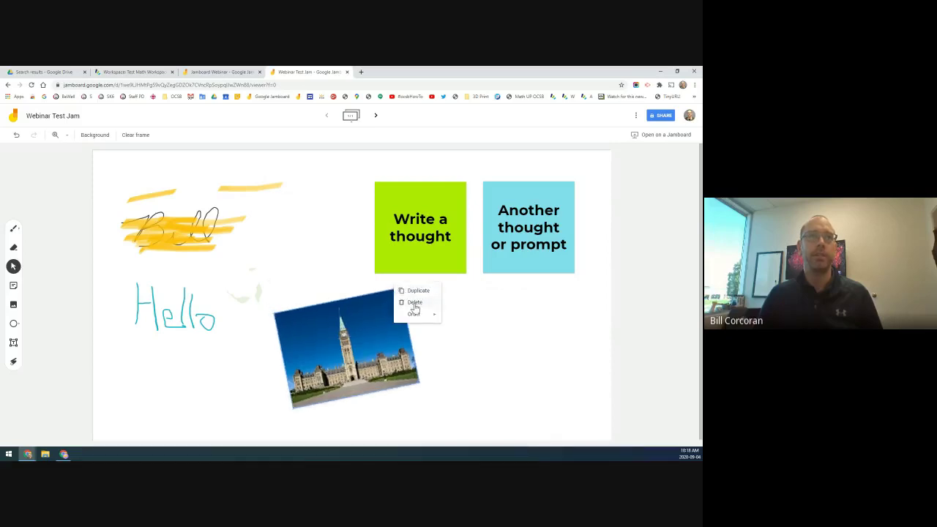
pyautogui.moveTo(418, 316)
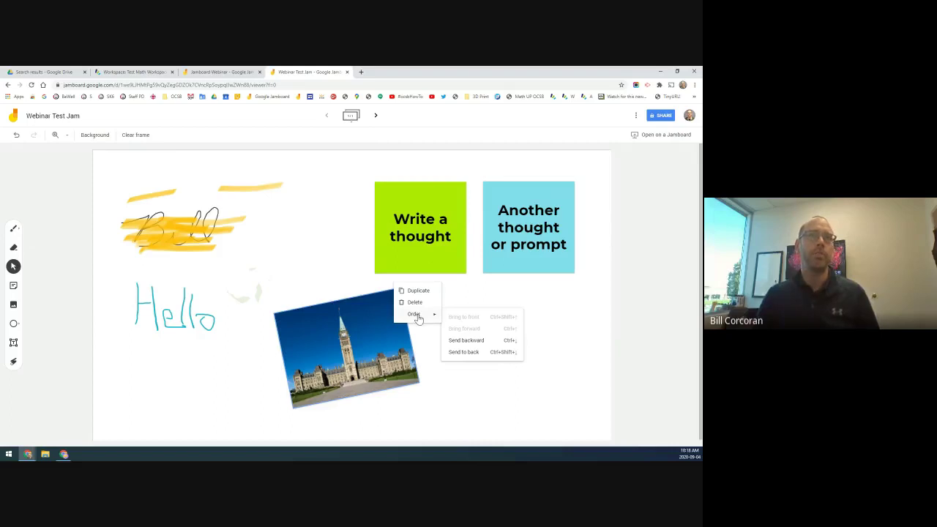
pyautogui.click(346, 360)
pyautogui.moveTo(347, 359); pyautogui.dragTo(379, 361)
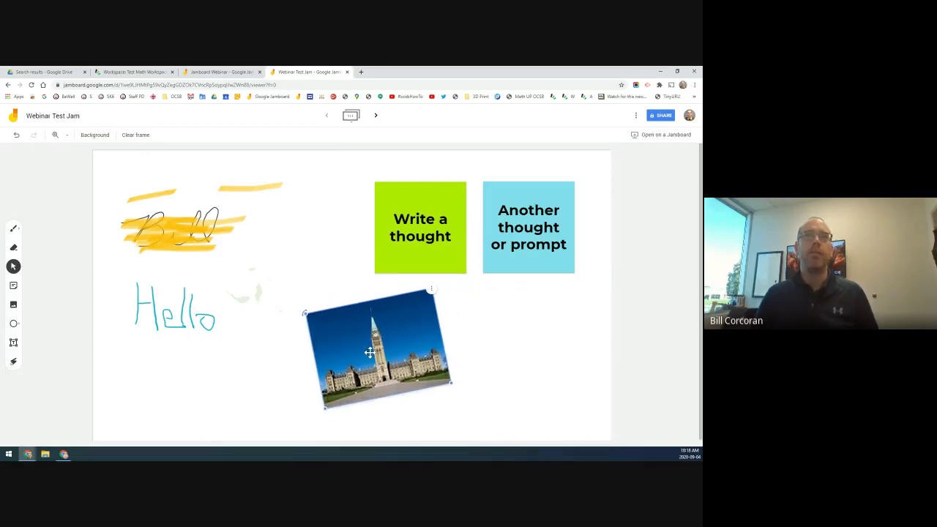
pyautogui.click(310, 307)
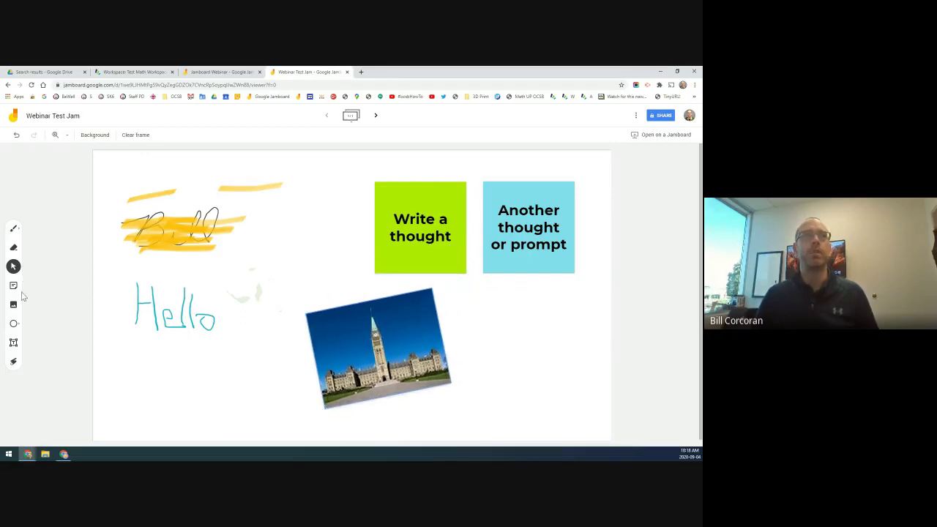
# Duplicate the blue "Another thought or prompt" sticky note and place the copy over the right edge of the parliament picture
pyautogui.click(485, 193)
pyautogui.click(576, 186)
pyautogui.click(591, 195)
pyautogui.moveTo(564, 230); pyautogui.dragTo(477, 333)
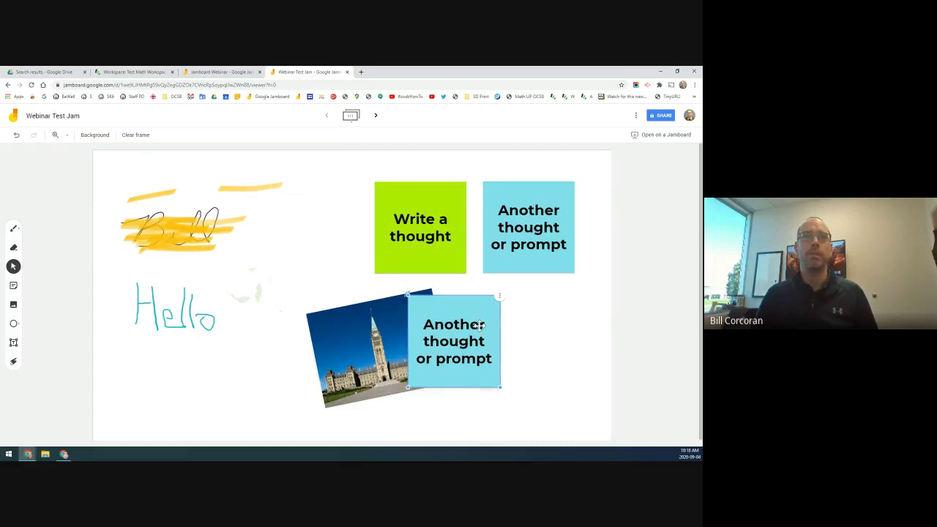
# Bring the parliament picture to the front, over the duplicated blue sticky note
pyautogui.click(366, 334)
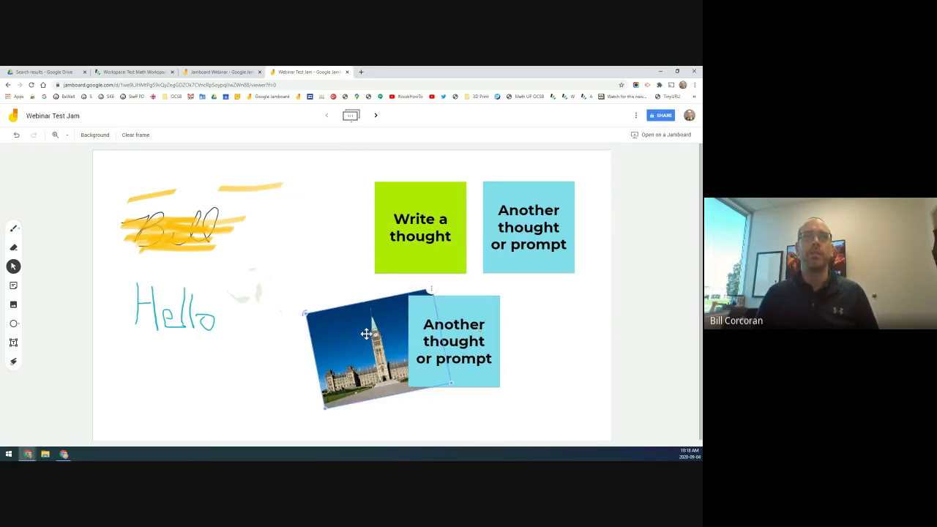
pyautogui.rightClick(431, 293)
pyautogui.moveTo(458, 315)
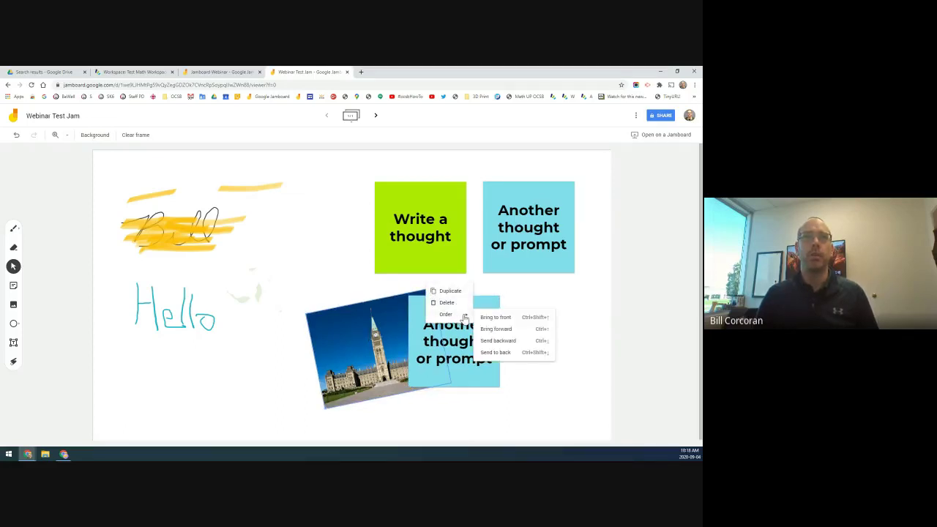
pyautogui.click(495, 318)
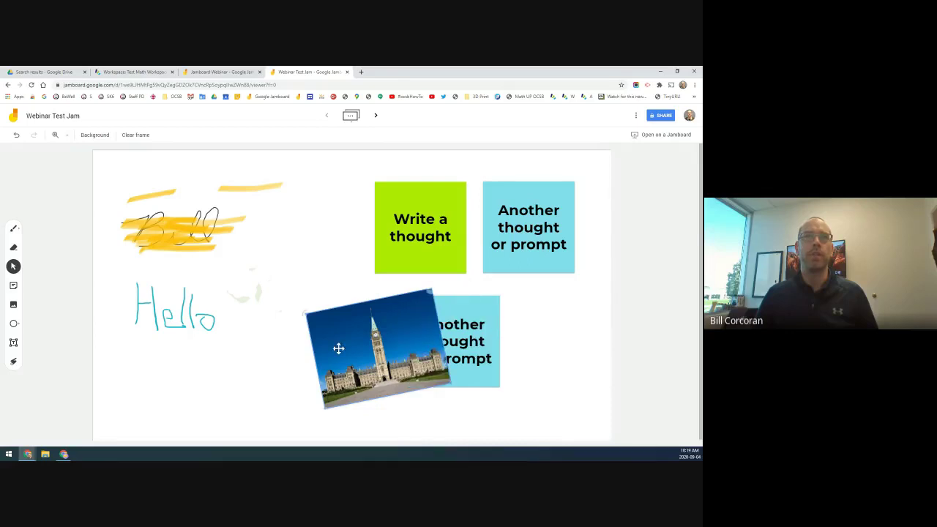
# Move the parliament picture down and left, clear of the blue note, checking its ordering options along the way
pyautogui.moveTo(368, 345); pyautogui.dragTo(332, 351)
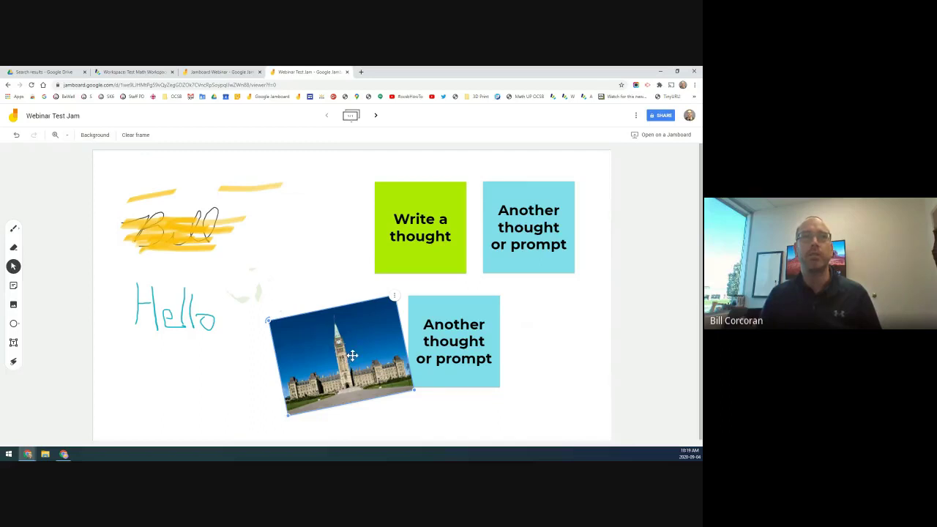
pyautogui.click(394, 297)
pyautogui.moveTo(407, 322)
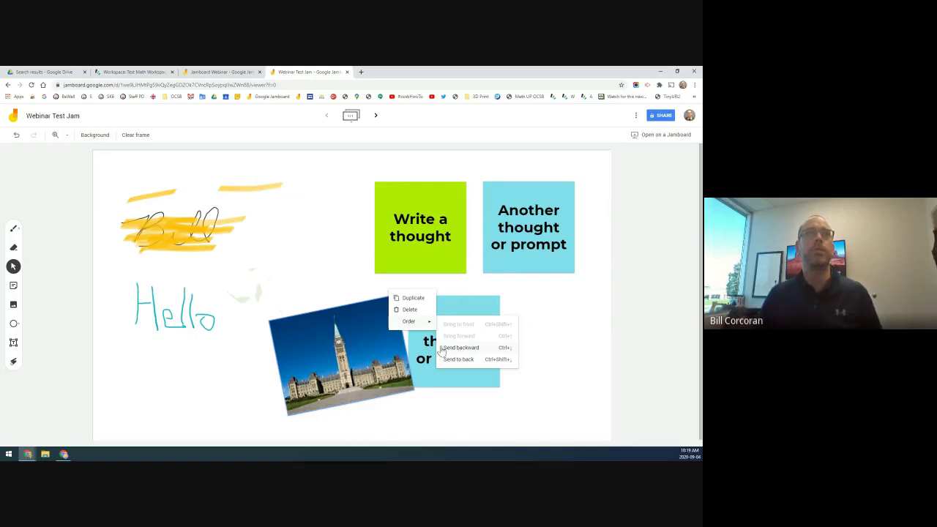
pyautogui.moveTo(320, 354)
pyautogui.mouseDown()
pyautogui.moveTo(287, 366)
pyautogui.moveTo(309, 368)
pyautogui.mouseUp()
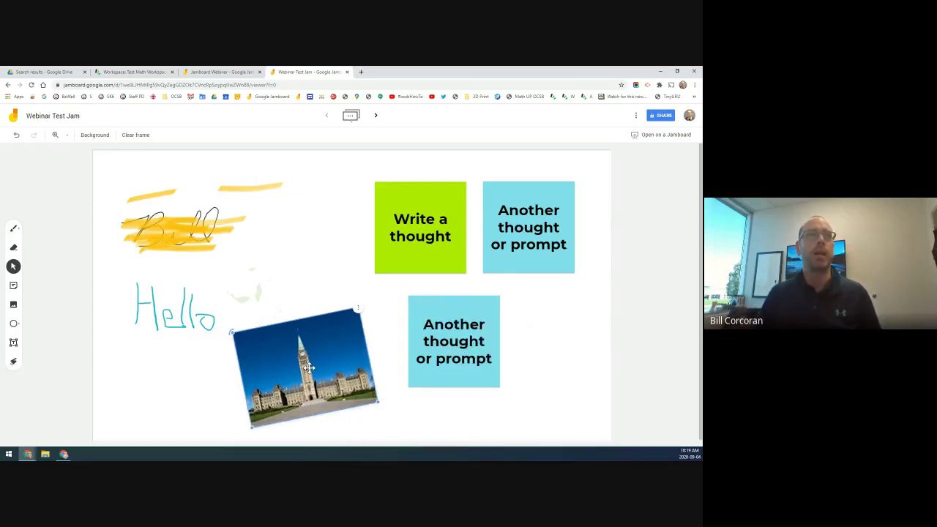
pyautogui.click(4, 335)
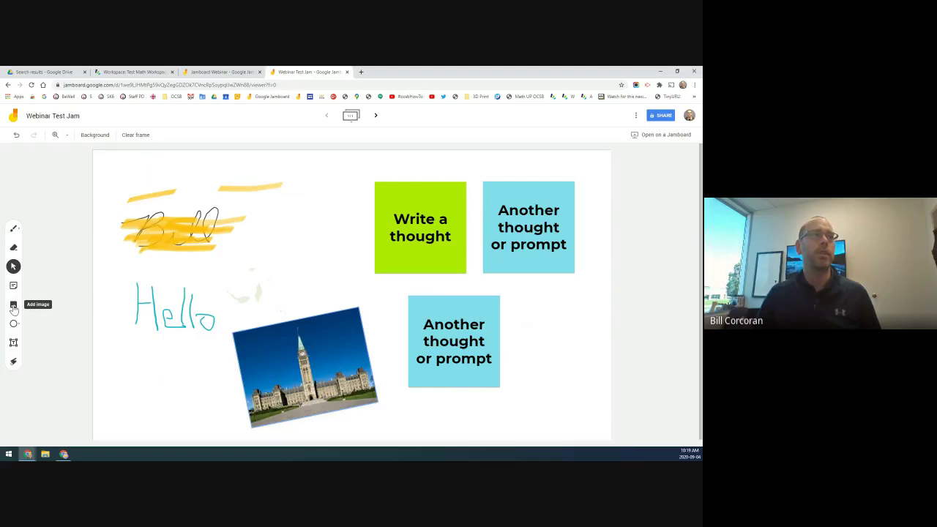
# View the image search's type filter options without inserting anything, and move the parliament picture slightly up and to the right
pyautogui.click(13, 306)
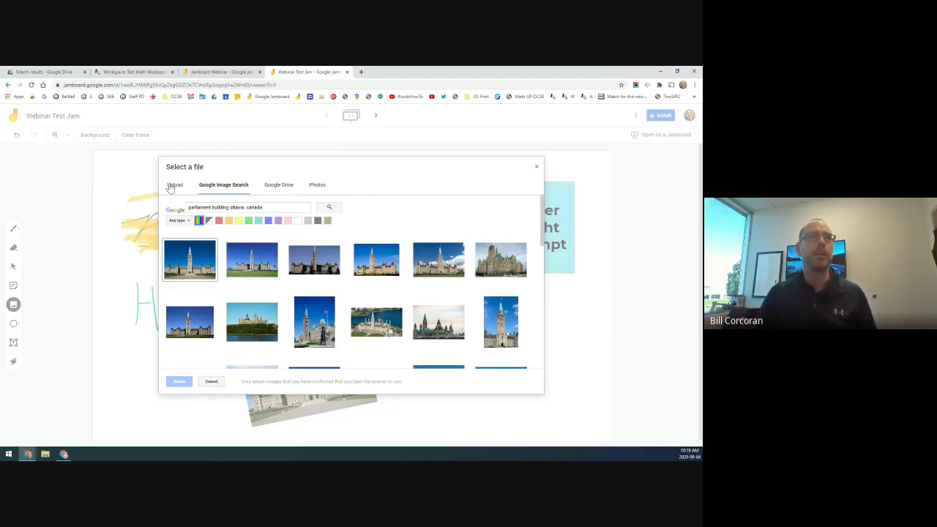
pyautogui.click(181, 221)
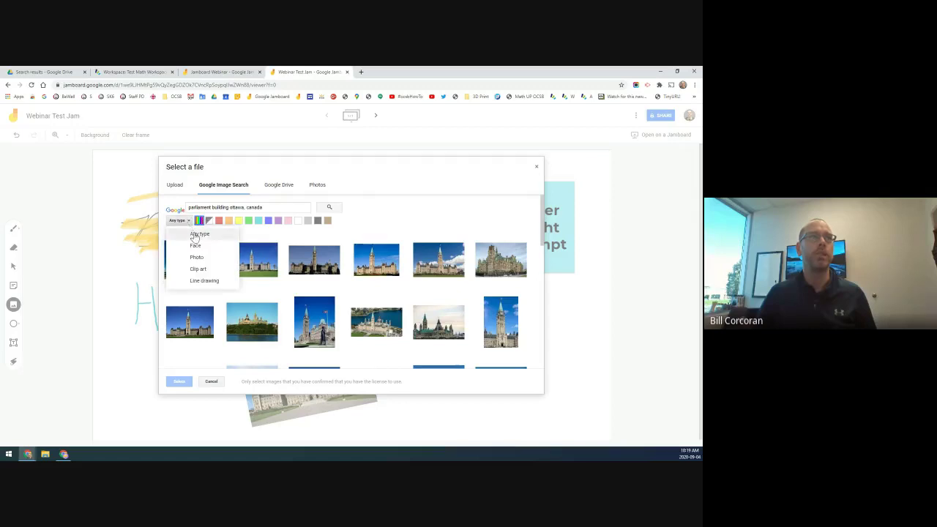
pyautogui.click(414, 175)
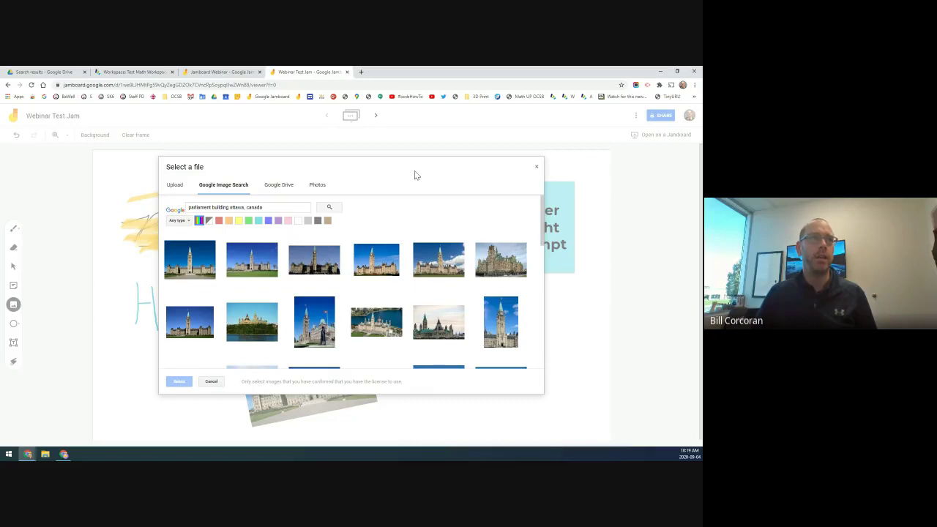
pyautogui.click(212, 382)
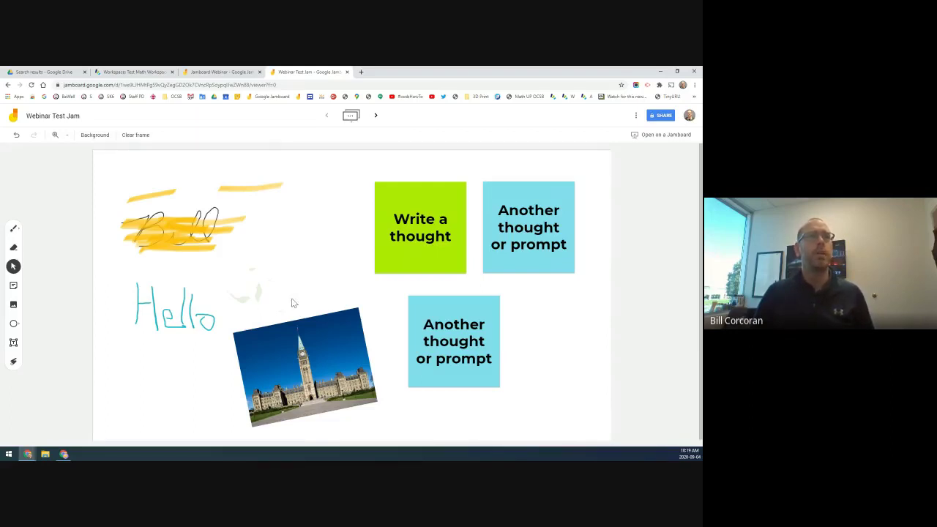
pyautogui.moveTo(306, 341); pyautogui.dragTo(317, 318)
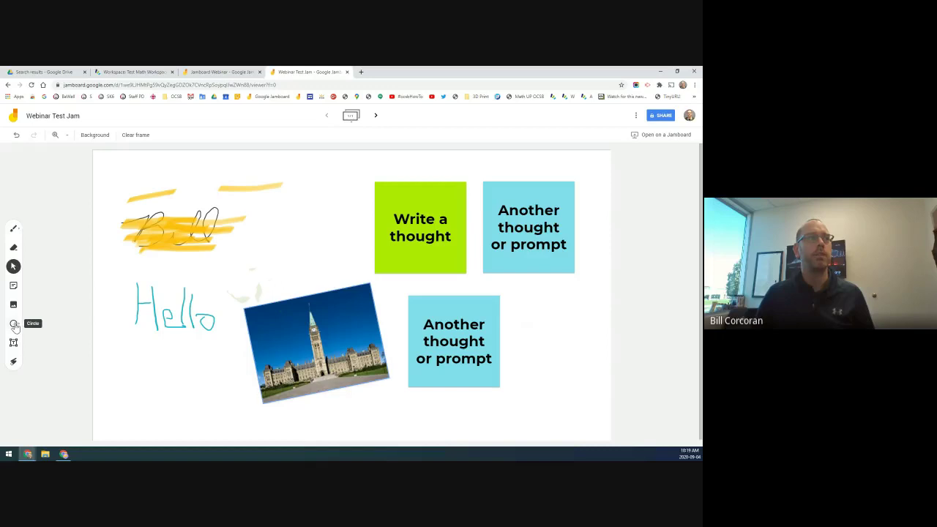
# Draw a circle below the handwritten "Hello", move it up beside the green sticky note, and view its object options
pyautogui.click(14, 324)
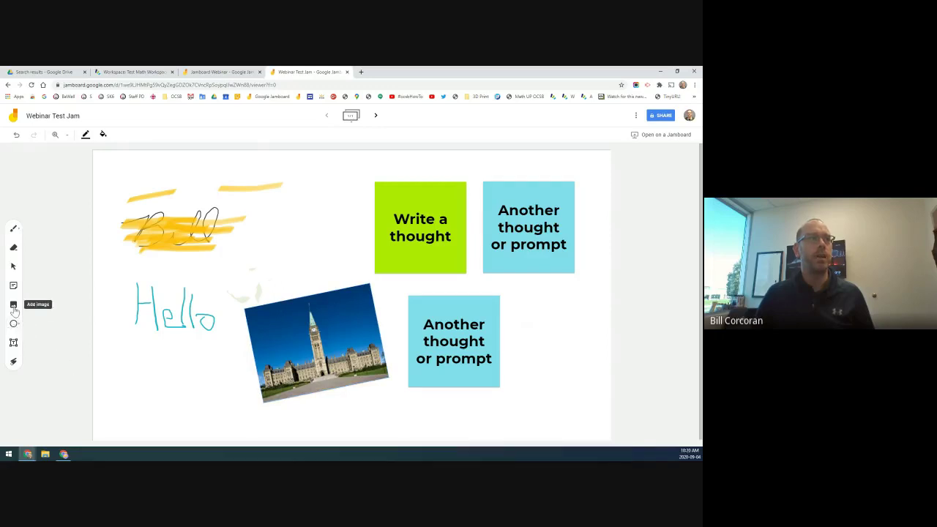
pyautogui.moveTo(124, 356); pyautogui.dragTo(175, 406)
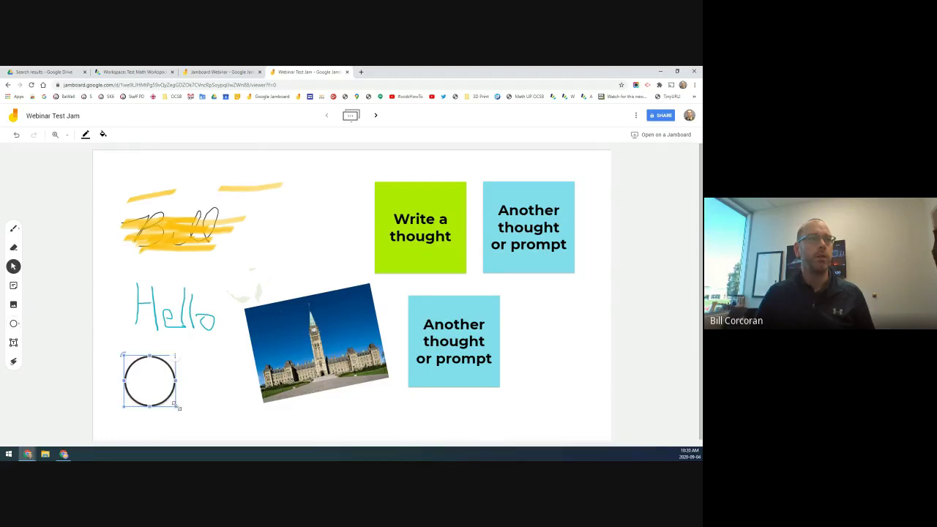
pyautogui.moveTo(160, 368); pyautogui.dragTo(332, 187)
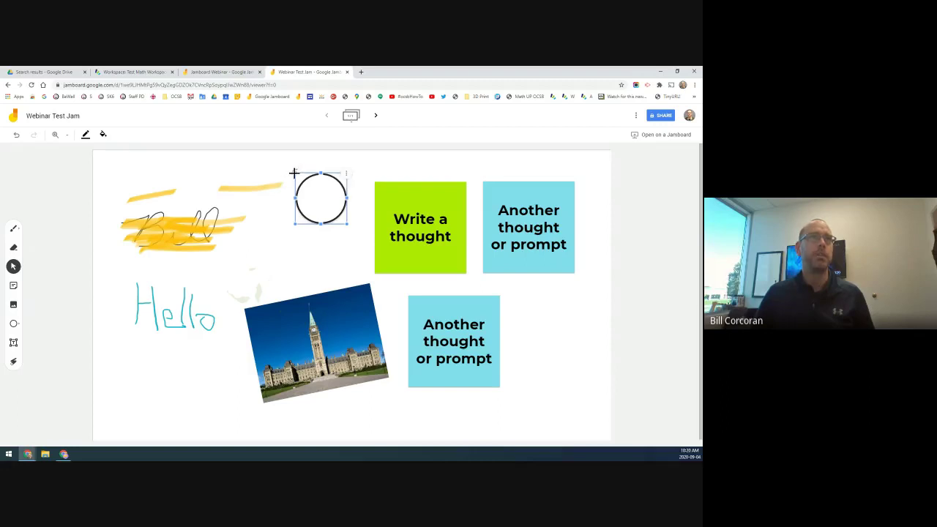
pyautogui.click(345, 174)
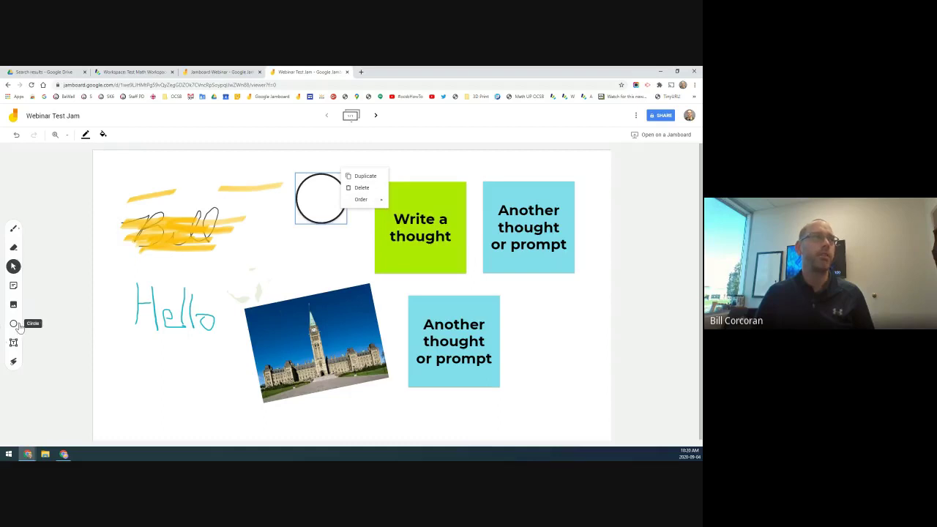
pyautogui.click(20, 327)
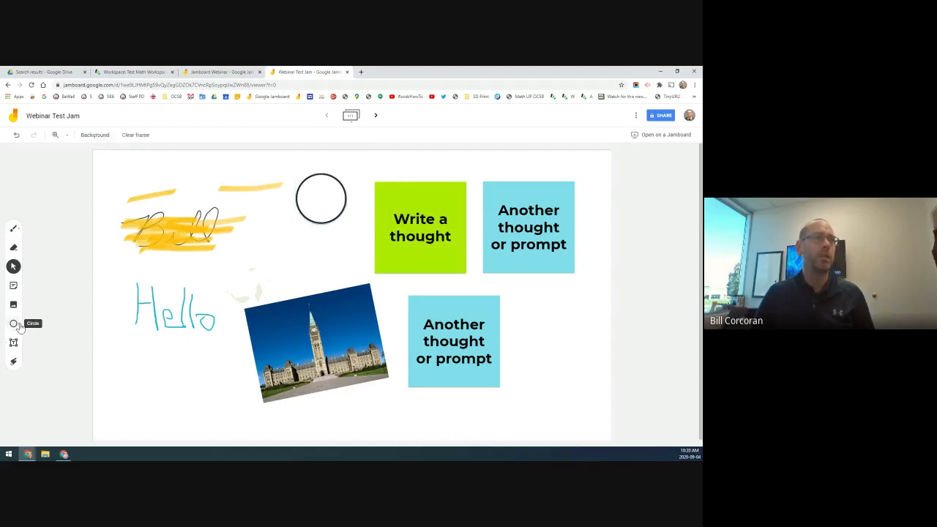
# Draw a square shape below the handwritten "Hello" in the frame's lower-left area
pyautogui.click(18, 328)
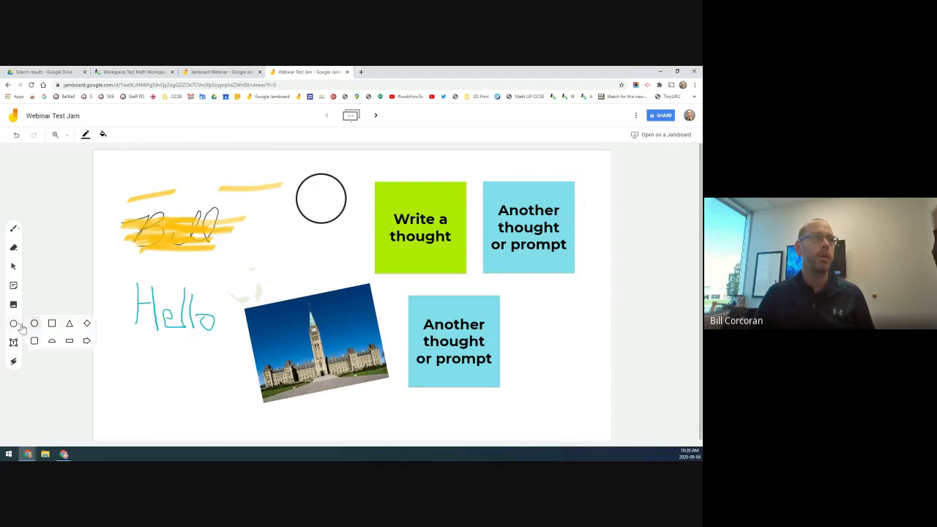
pyautogui.click(52, 322)
pyautogui.moveTo(111, 358); pyautogui.dragTo(156, 401)
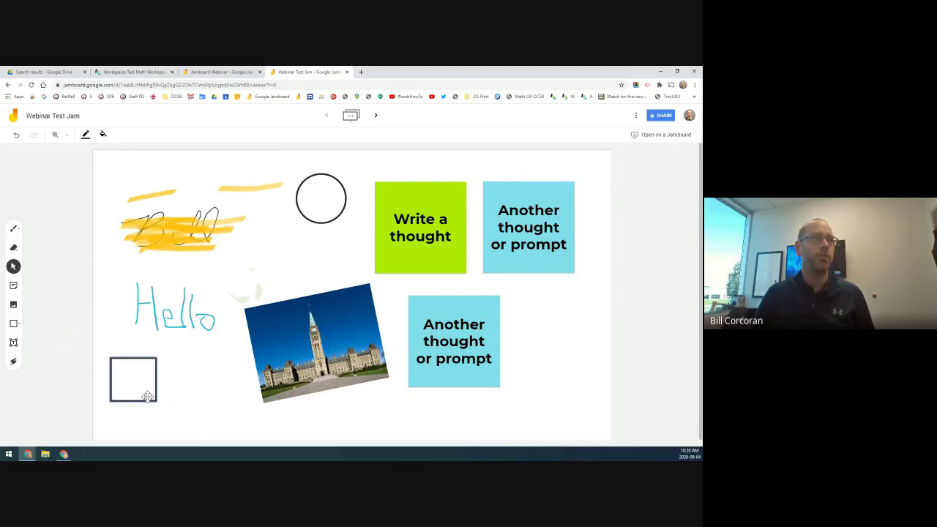
# Draw an arrow shape above the handwritten "Hello" and tilt it to point down toward the parliament picture
pyautogui.click(19, 327)
pyautogui.click(19, 327)
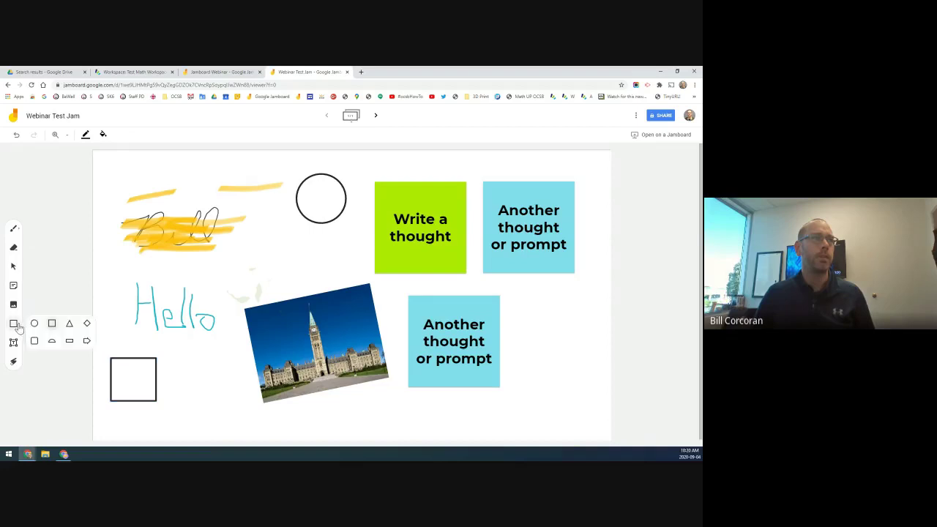
pyautogui.click(86, 341)
pyautogui.moveTo(151, 282); pyautogui.dragTo(234, 275)
pyautogui.moveTo(148, 269); pyautogui.dragTo(196, 274)
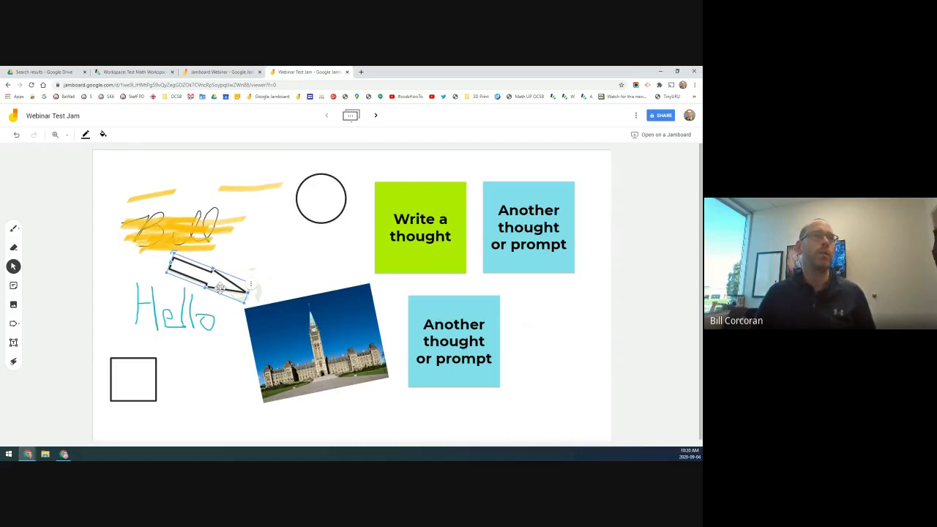
# Set the arrow's border colour to red and its fill colour to light red
pyautogui.click(87, 137)
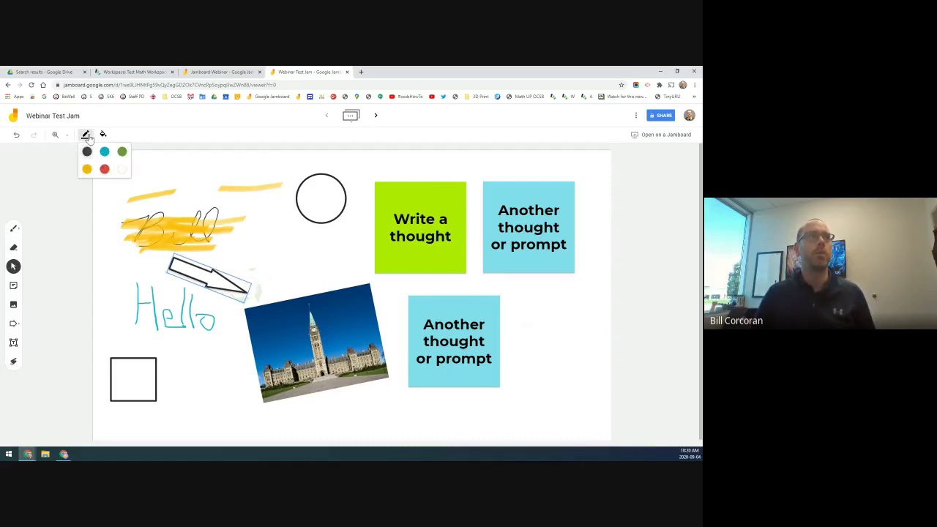
pyautogui.click(105, 173)
pyautogui.click(103, 134)
pyautogui.click(121, 170)
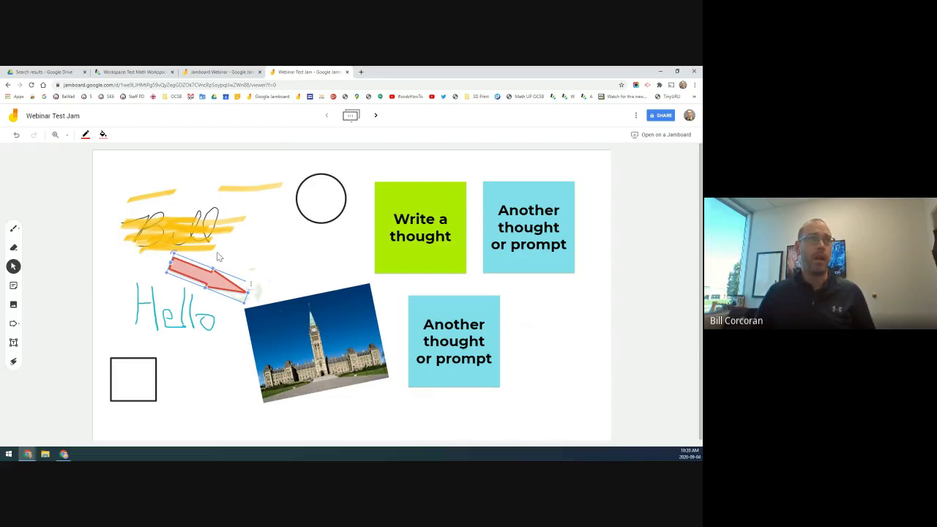
# Set the circle's border colour to blue and its fill colour to light blue
pyautogui.click(300, 212)
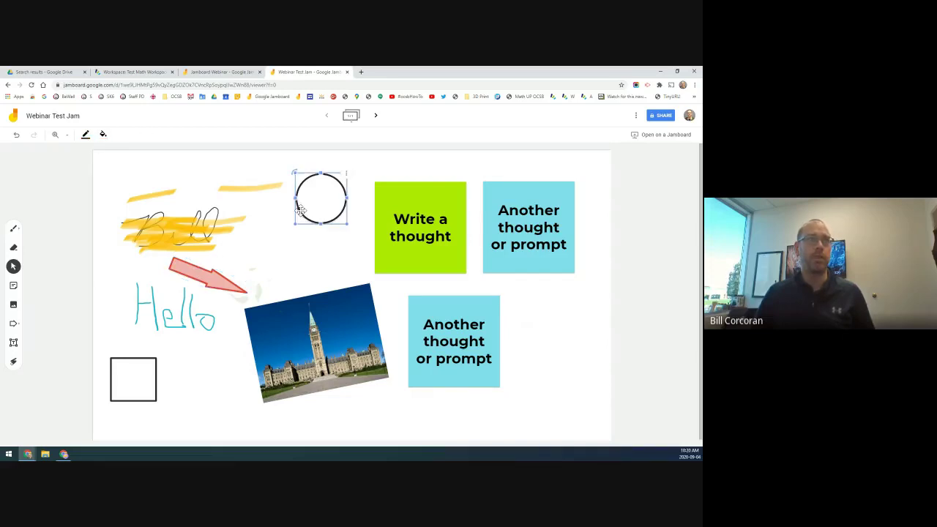
pyautogui.click(84, 134)
pyautogui.click(104, 152)
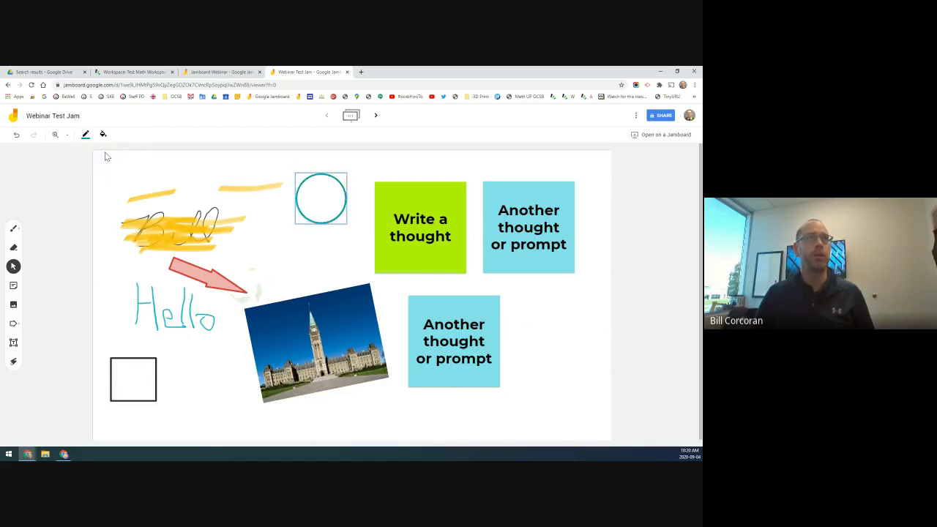
pyautogui.click(104, 135)
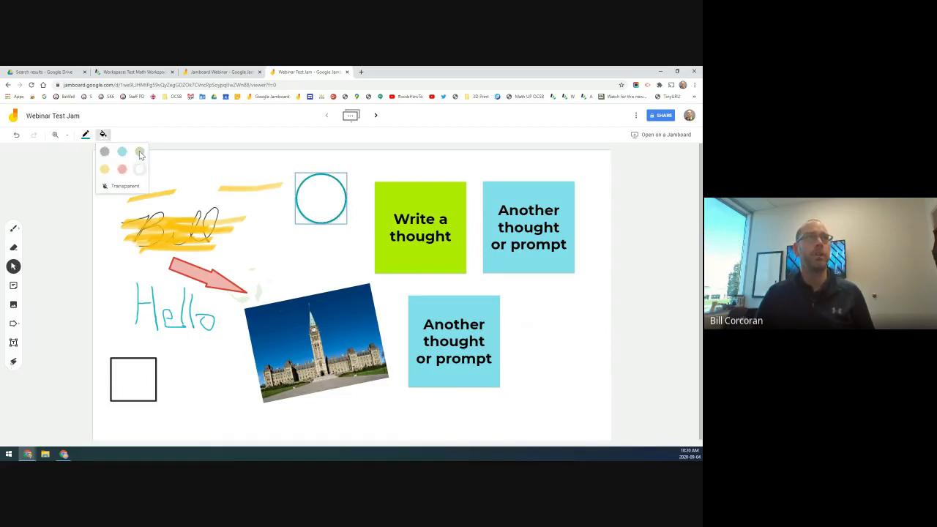
pyautogui.click(123, 152)
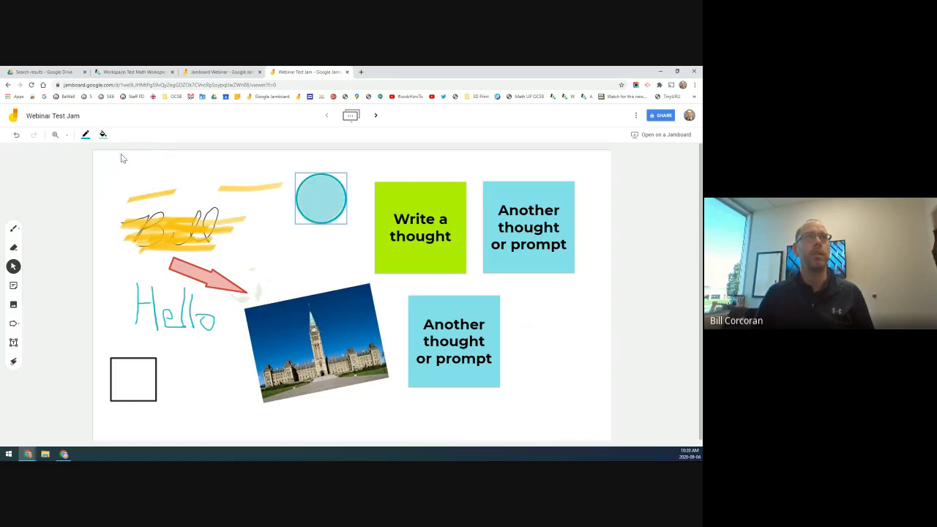
pyautogui.click(299, 247)
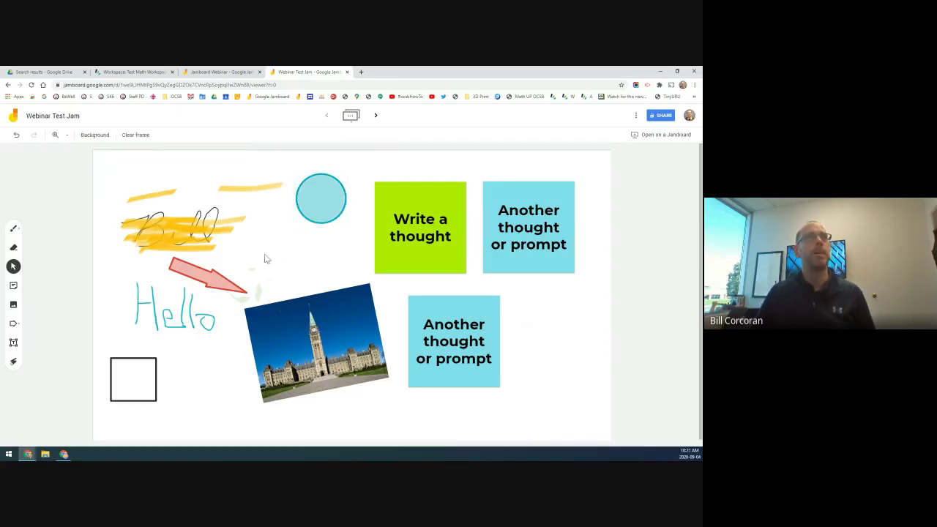
# Move the black square up to the space below and left of the blue circle
pyautogui.click(155, 372)
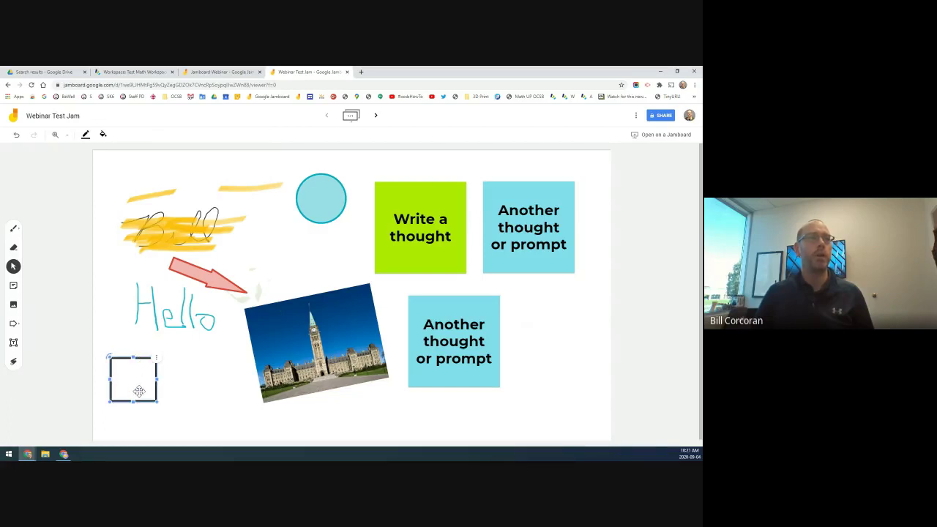
pyautogui.click(175, 382)
pyautogui.click(144, 361)
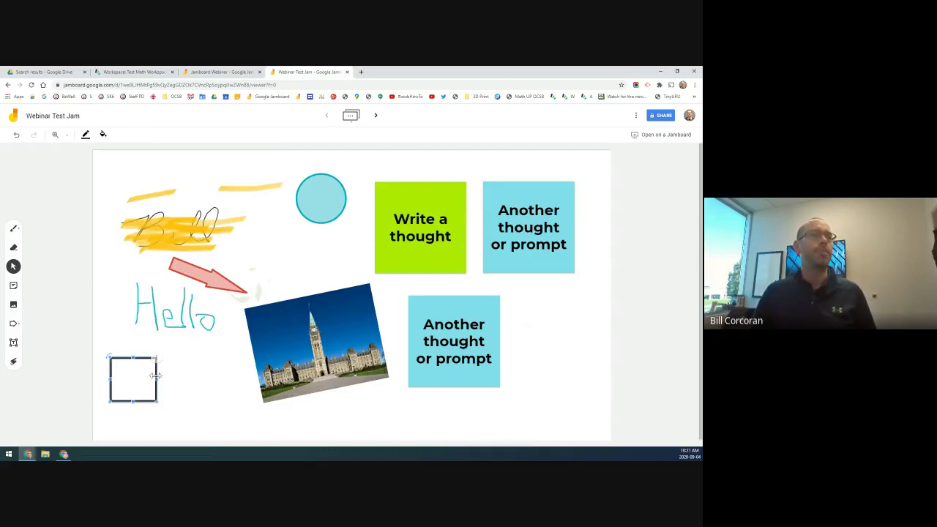
pyautogui.moveTo(147, 366); pyautogui.dragTo(284, 237)
# Shift the lower blue "Another thought or prompt" sticky note and the parliament picture to the right
pyautogui.moveTo(454, 349); pyautogui.dragTo(533, 343)
pyautogui.moveTo(286, 351); pyautogui.dragTo(365, 357)
pyautogui.click(197, 286)
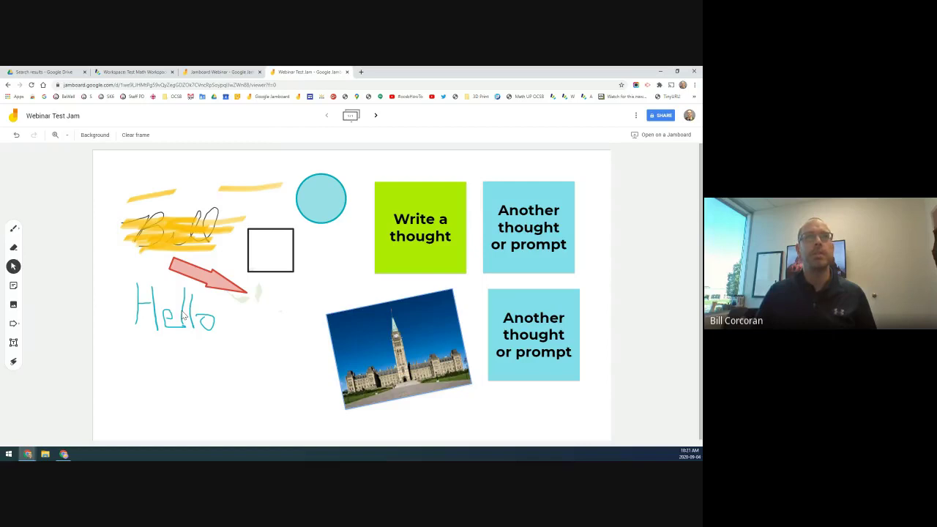
# Add a text box below the handwritten "Hello" reading "Here's my text or instruction"
pyautogui.click(13, 344)
pyautogui.click(118, 355)
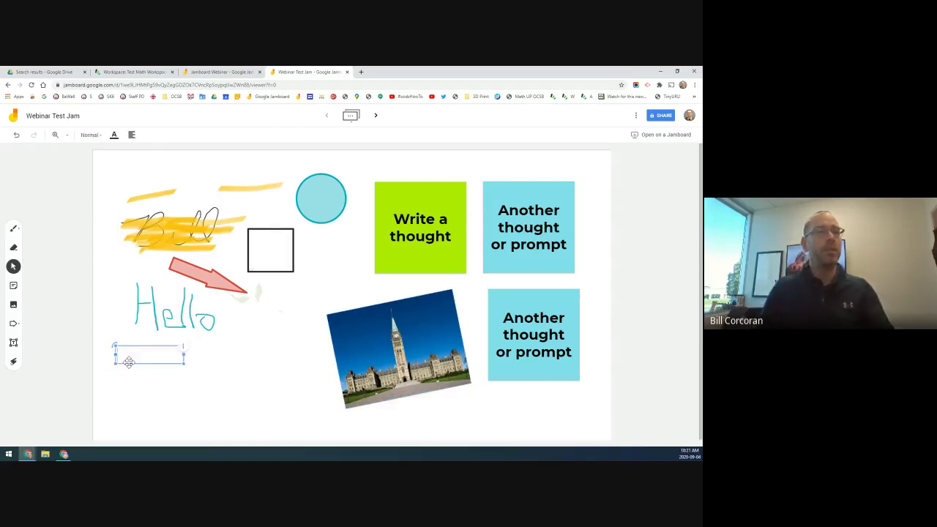
pyautogui.write("Here's my te")
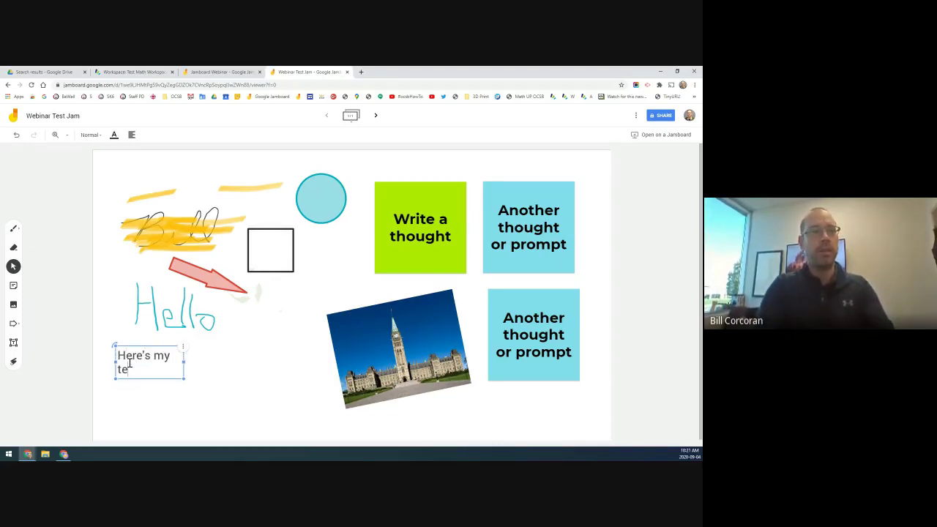
pyautogui.write('xt or instruction')
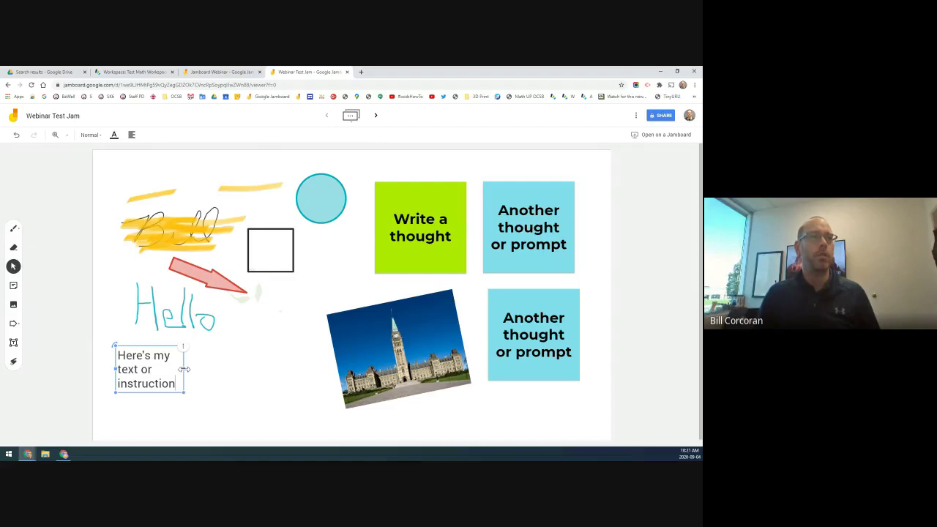
# Shrink the text box slightly and set its text style to Subtitle, viewing the text colour choices along the way
pyautogui.moveTo(184, 393)
pyautogui.mouseDown()
pyautogui.moveTo(215, 418)
pyautogui.moveTo(182, 390)
pyautogui.mouseUp()
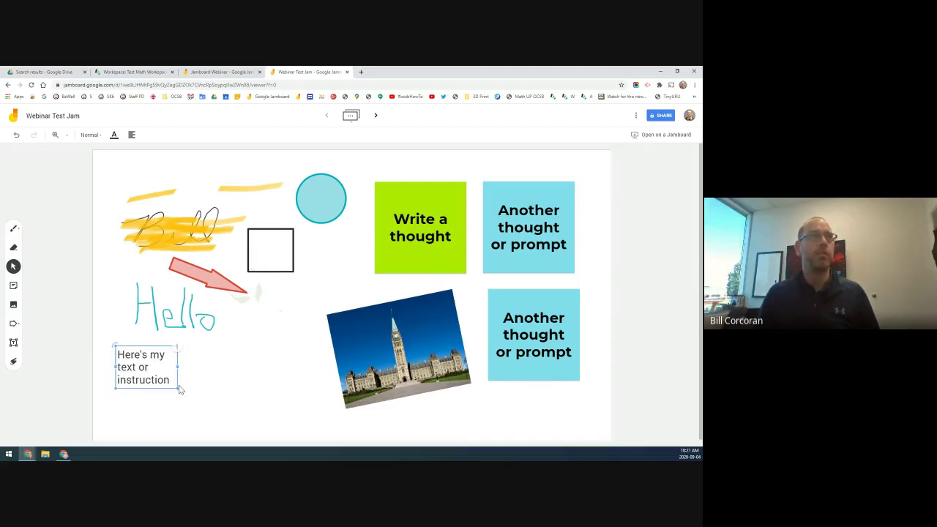
pyautogui.click(91, 136)
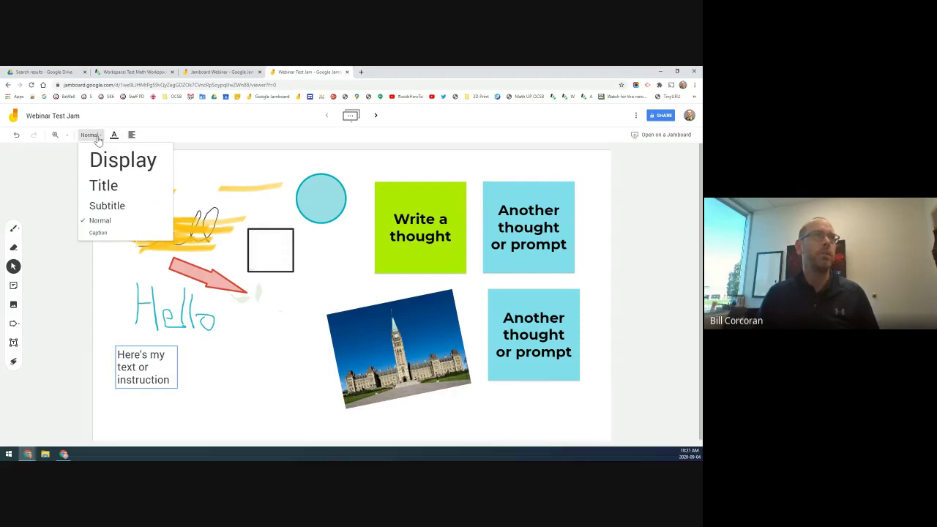
pyautogui.click(120, 207)
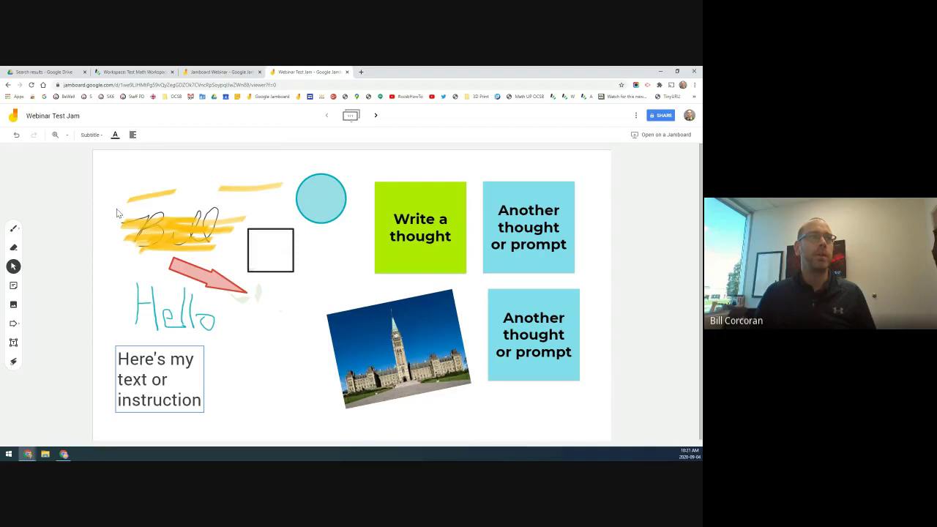
pyautogui.click(114, 135)
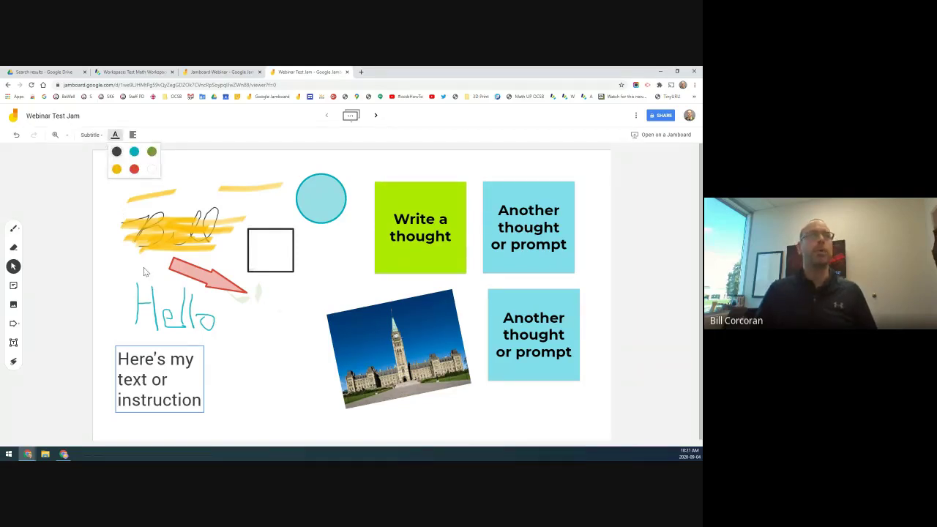
pyautogui.click(194, 386)
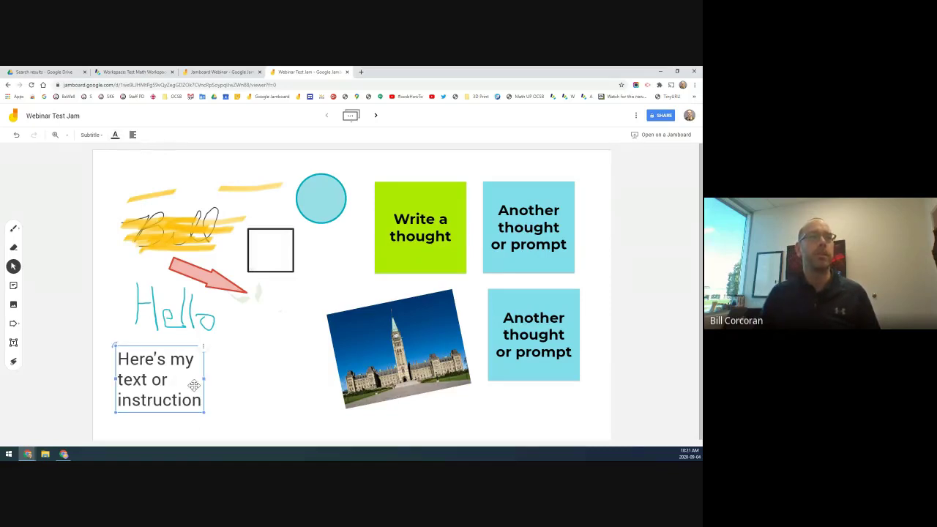
# Resize the "Here's my text or instruction" box, tilt it counterclockwise, and centre its text
pyautogui.moveTo(203, 411); pyautogui.dragTo(208, 416)
pyautogui.moveTo(221, 429); pyautogui.dragTo(187, 366)
pyautogui.moveTo(113, 344); pyautogui.dragTo(108, 357)
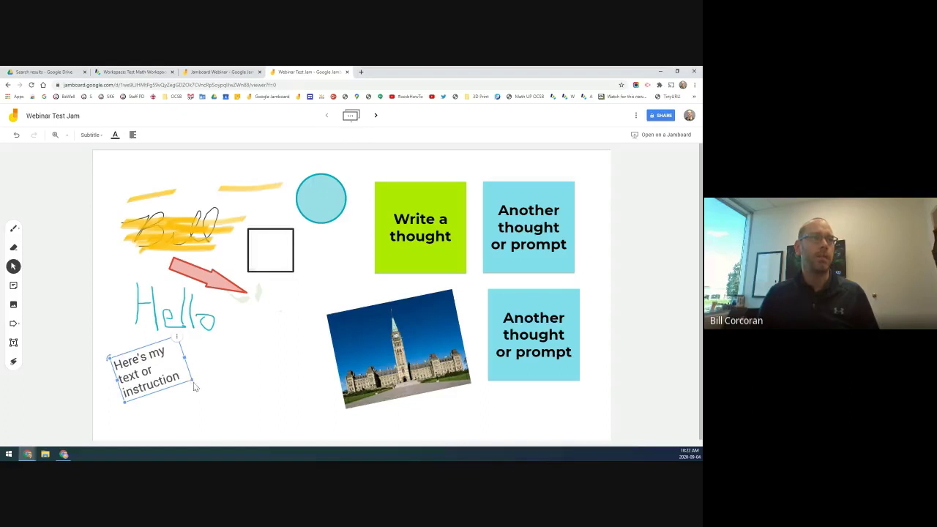
pyautogui.moveTo(194, 381); pyautogui.dragTo(225, 397)
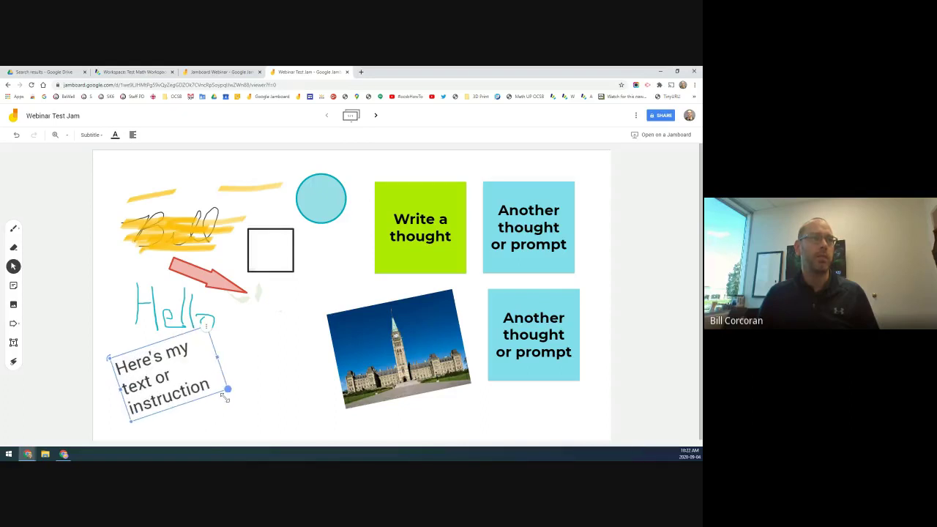
pyautogui.click(133, 137)
pyautogui.click(151, 153)
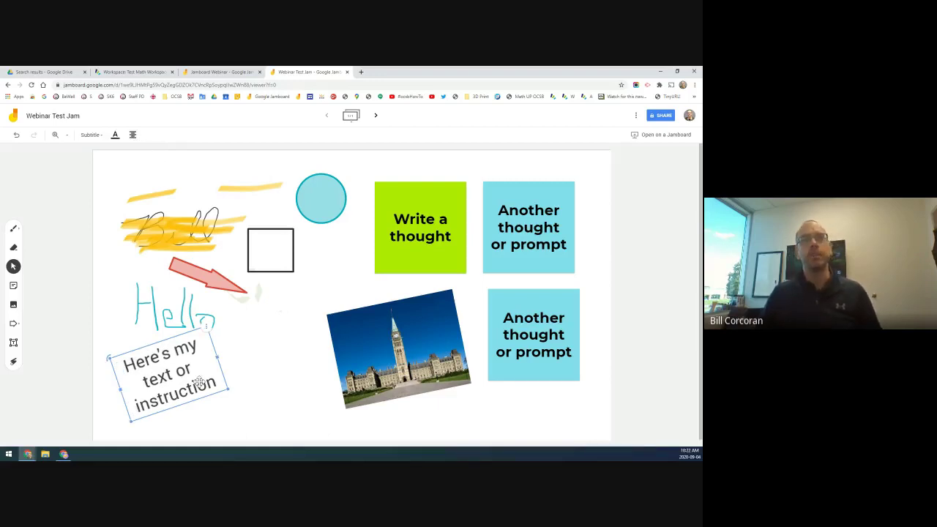
# Move the "Here's my text or instruction" box slightly down and change its text colour to teal
pyautogui.moveTo(194, 377); pyautogui.dragTo(193, 386)
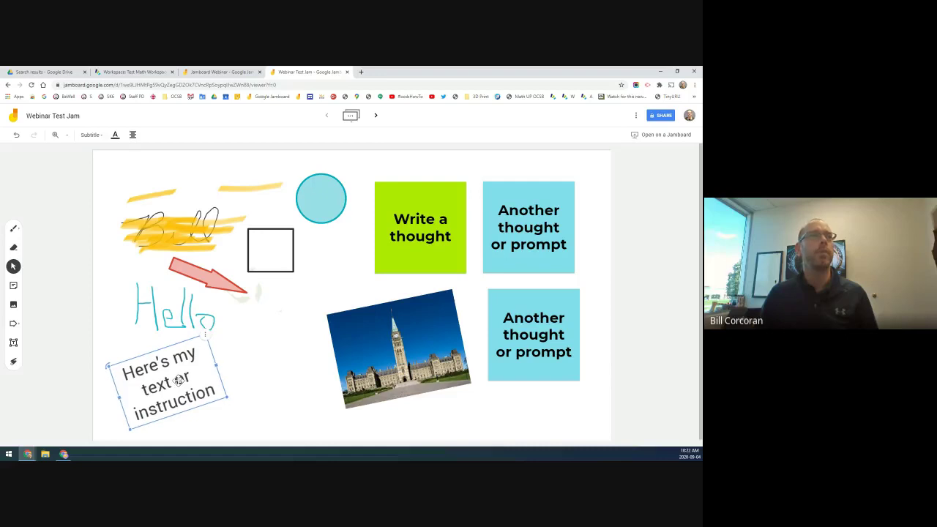
pyautogui.click(115, 137)
pyautogui.click(134, 152)
pyautogui.click(115, 136)
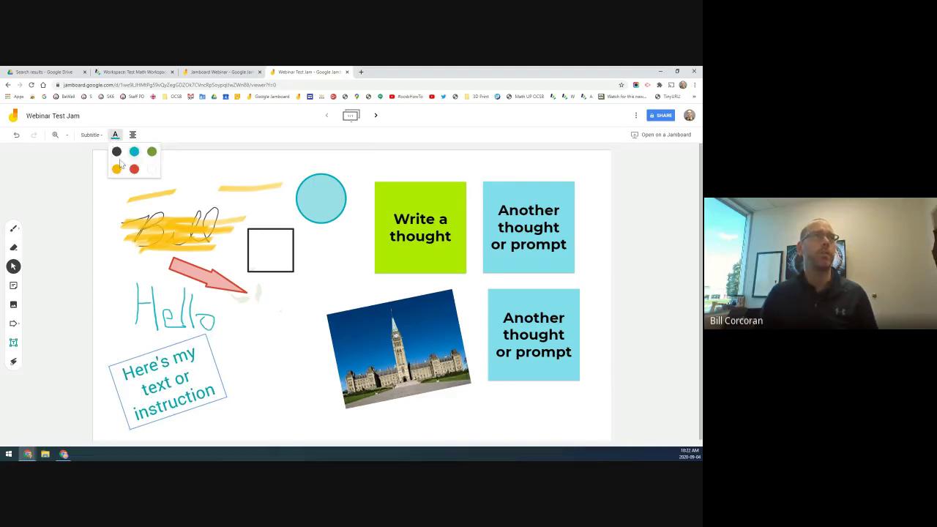
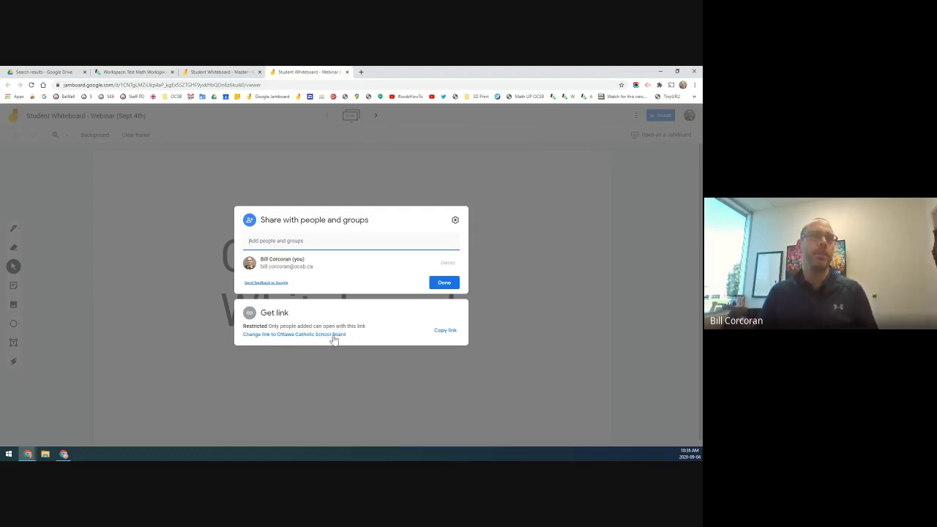
# Set the Student Whiteboard - Webinar (Sept 4th) jam's link access to "Anyone with the link" and copy the link
pyautogui.click(333, 335)
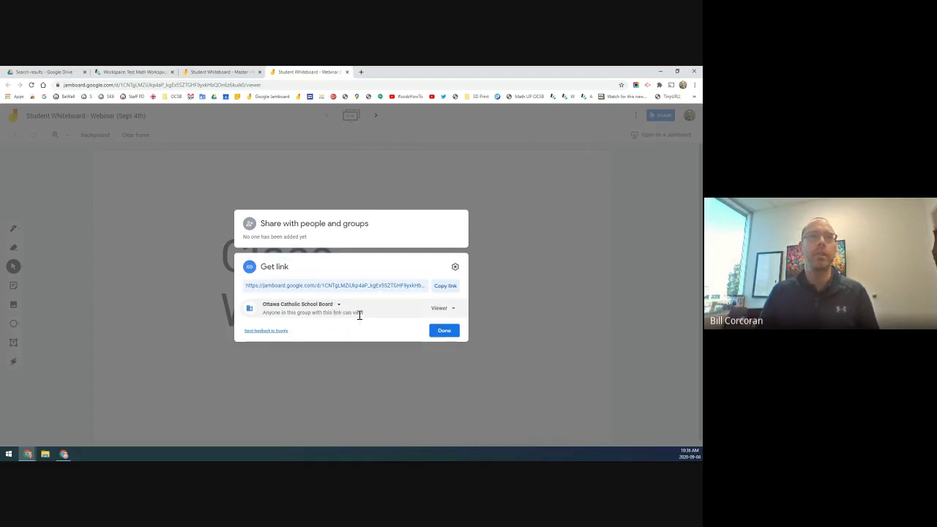
pyautogui.click(337, 307)
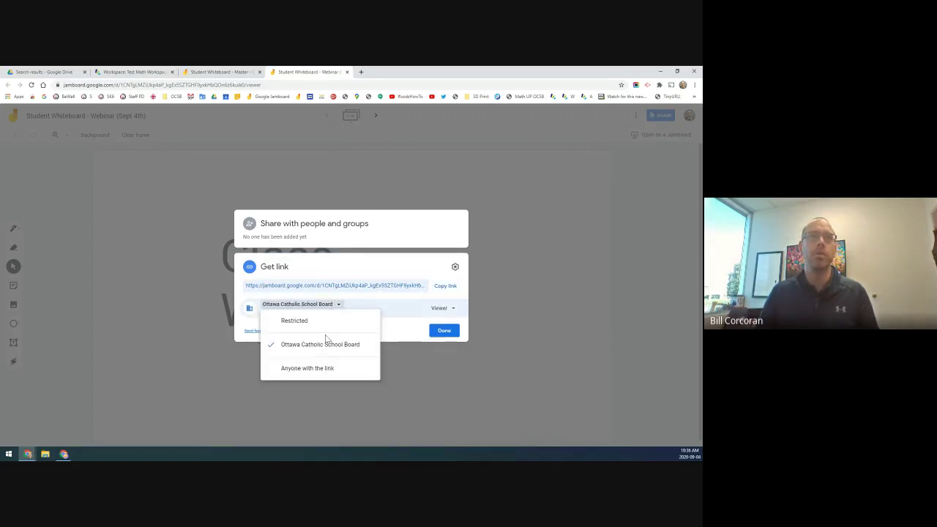
pyautogui.click(309, 374)
pyautogui.click(445, 286)
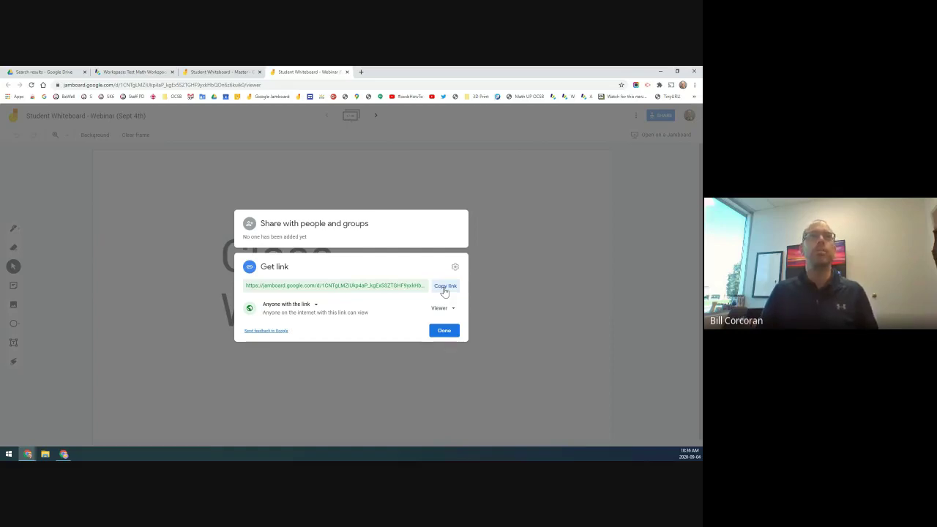
pyautogui.click(444, 330)
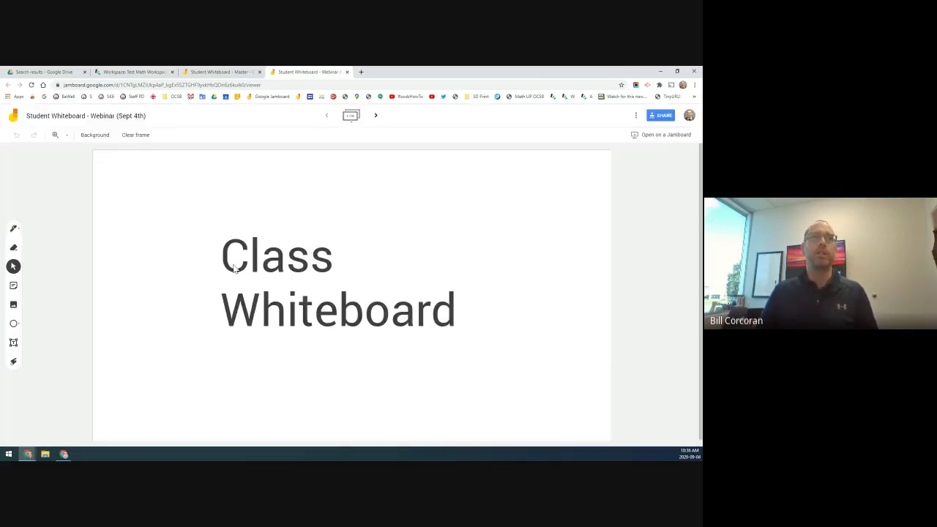
# Advance the webinar whiteboard to its second frame and close the Student Whiteboard - Master jam
pyautogui.click(375, 115)
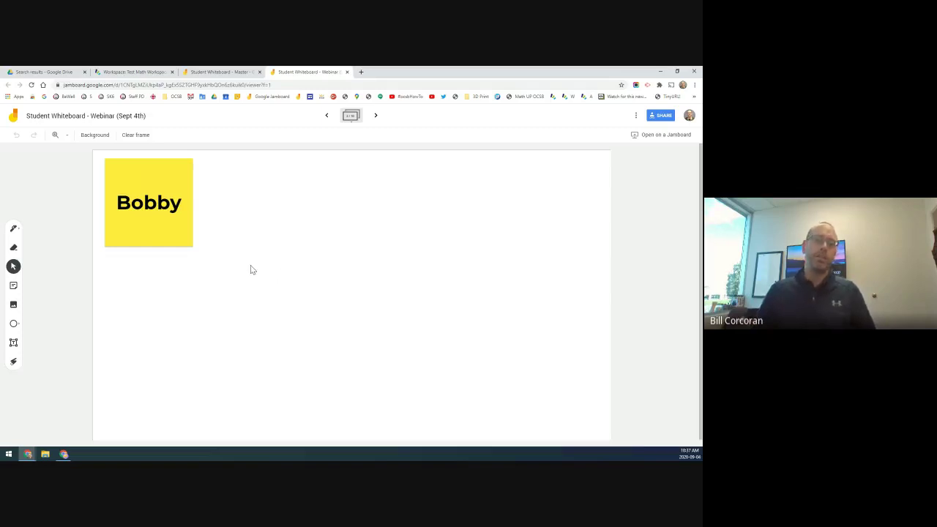
pyautogui.click(232, 73)
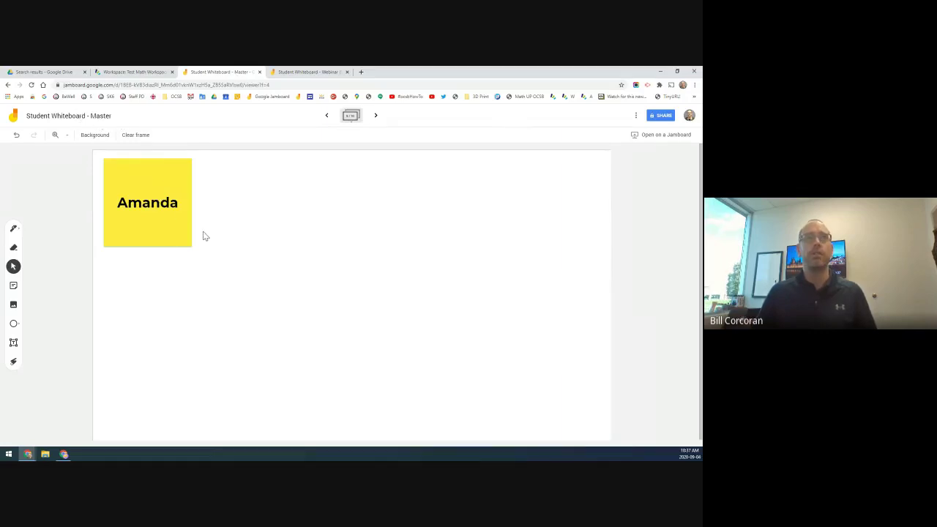
pyautogui.click(260, 73)
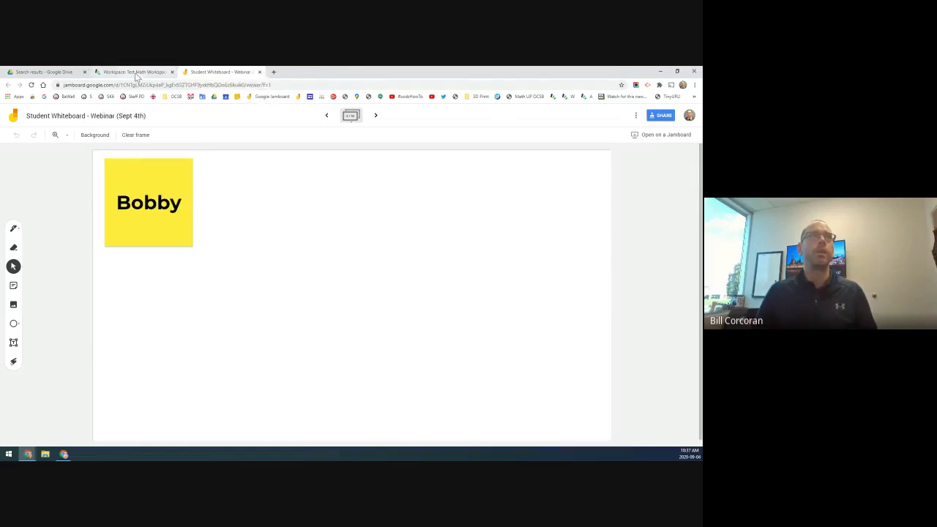
# Copy the webinar whiteboard's sharing link again and return to the Test Math Workspace in Teacher Dashboard
pyautogui.click(134, 72)
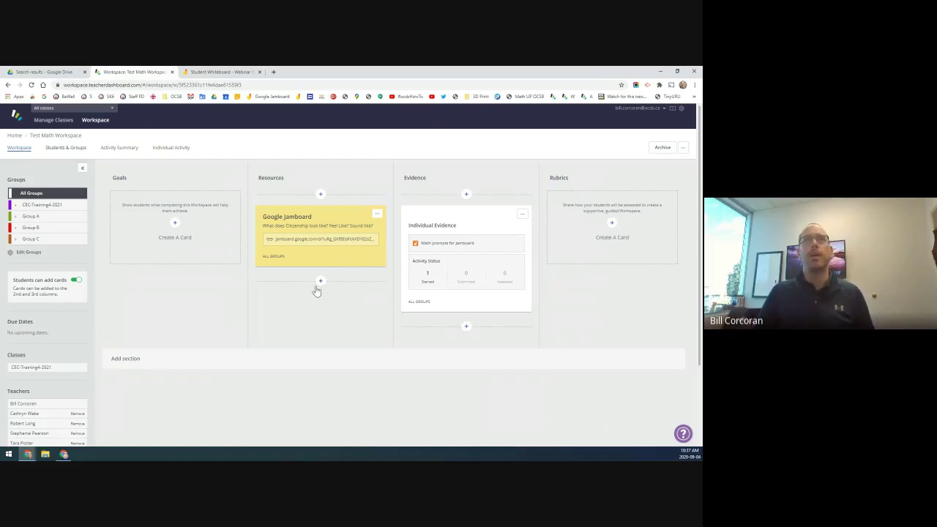
pyautogui.click(224, 73)
pyautogui.click(660, 118)
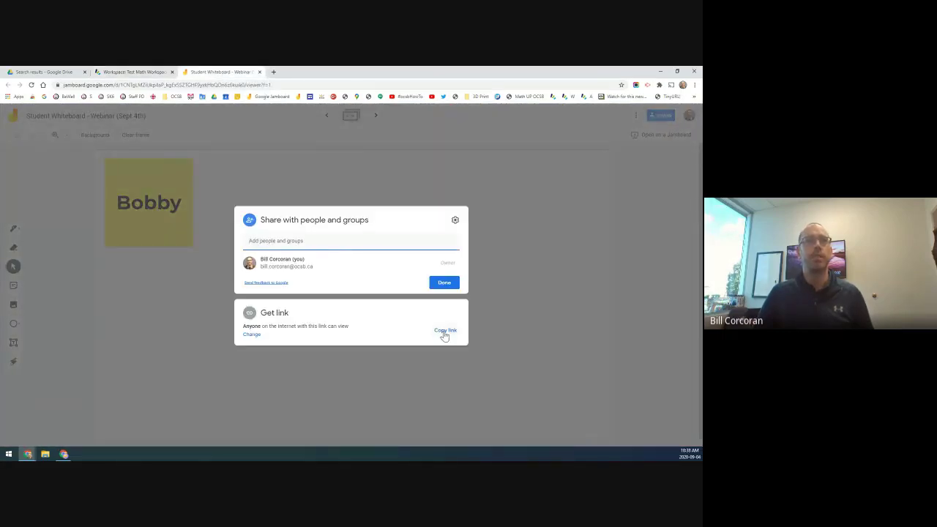
pyautogui.click(444, 333)
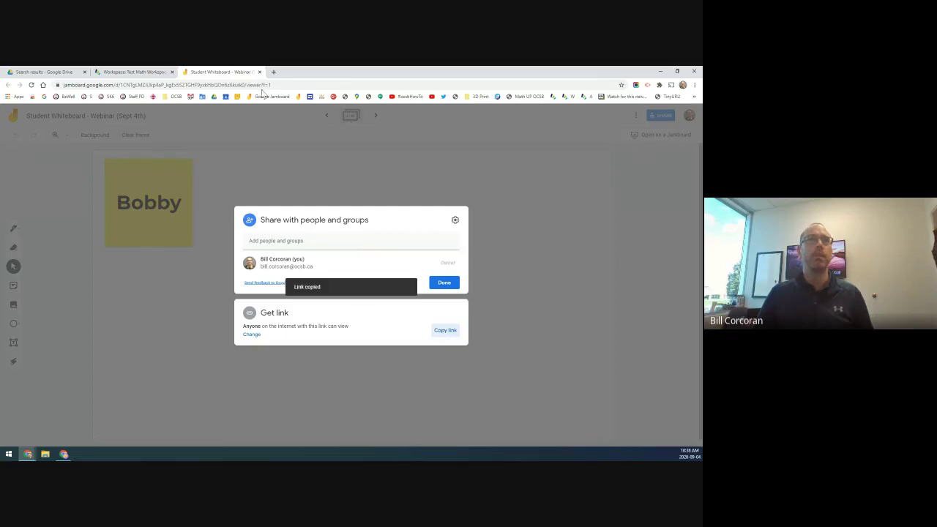
pyautogui.click(132, 71)
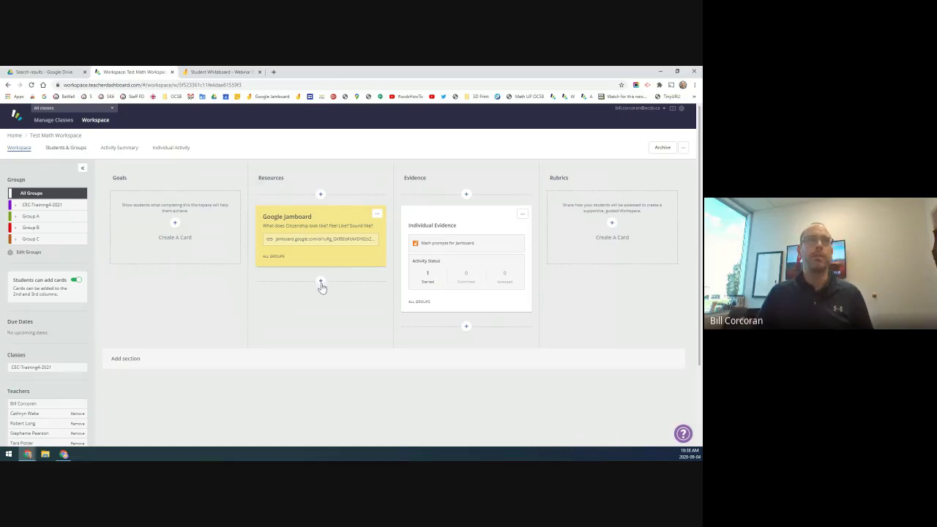
# Start a new card below Google Jamboard in the Resources column, titled "Whiteboard for Sept 4th webinar"
pyautogui.click(321, 282)
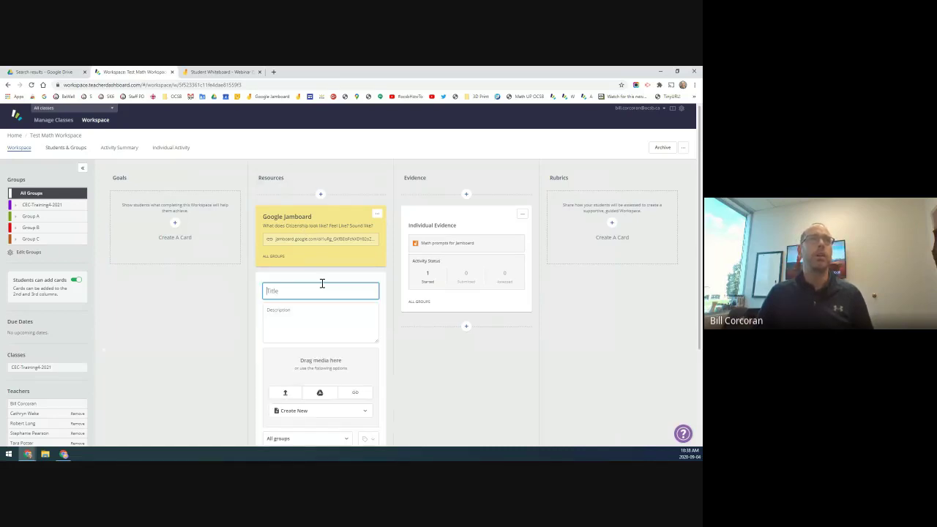
pyautogui.write('Whiteb')
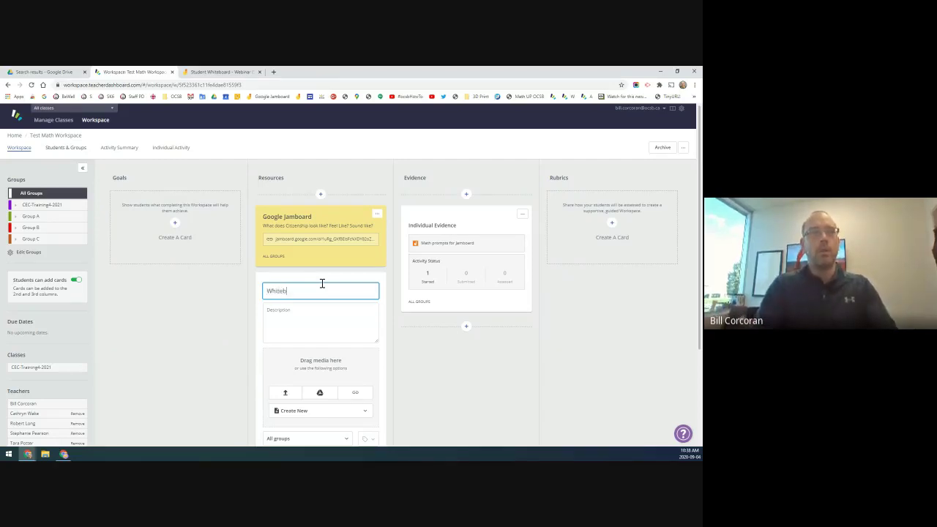
pyautogui.write('oard for')
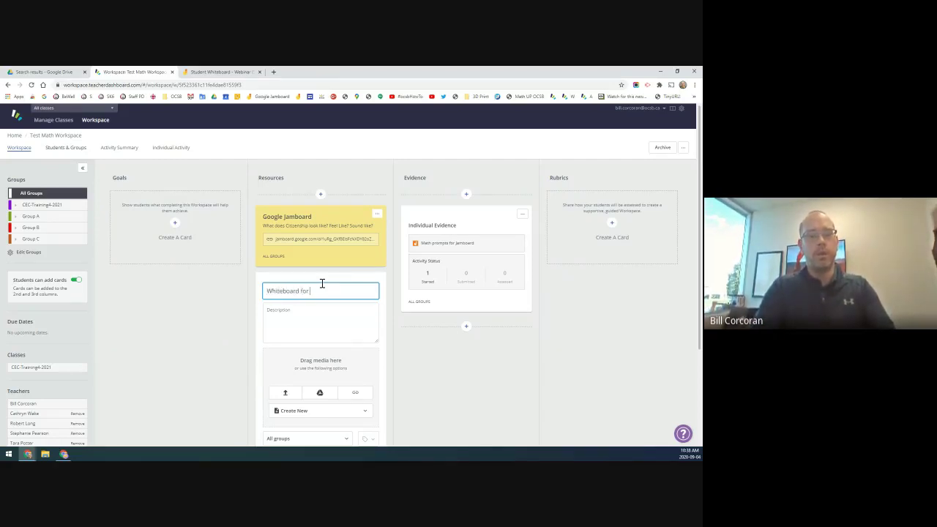
pyautogui.write(' Sept')
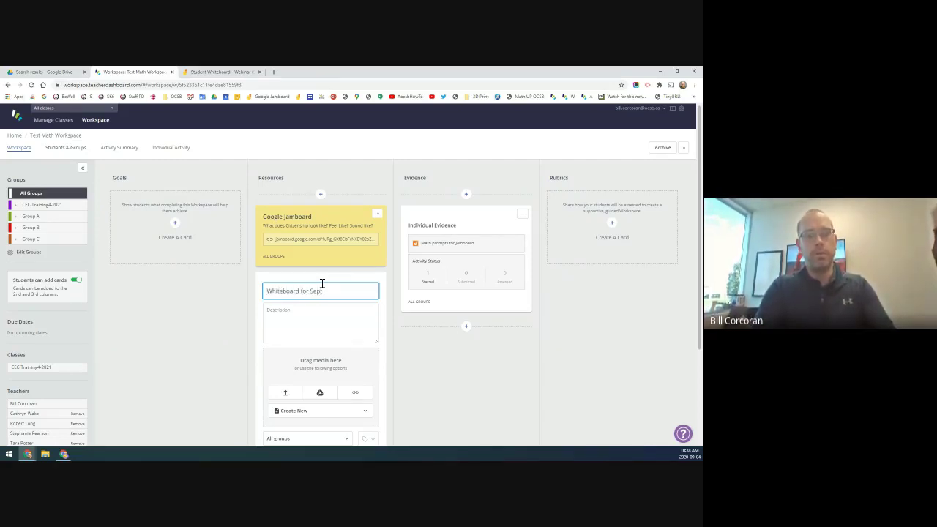
pyautogui.write(' 4th')
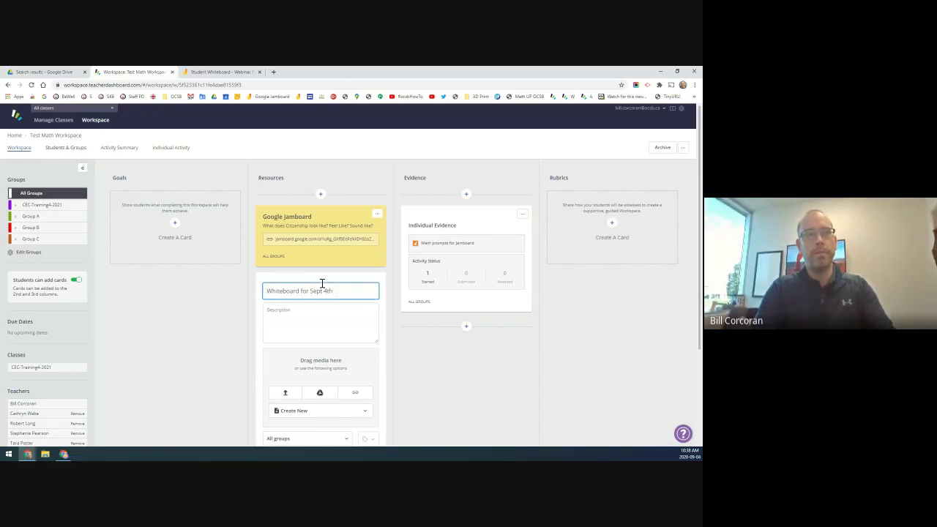
pyautogui.write(' webinar')
pyautogui.click(356, 392)
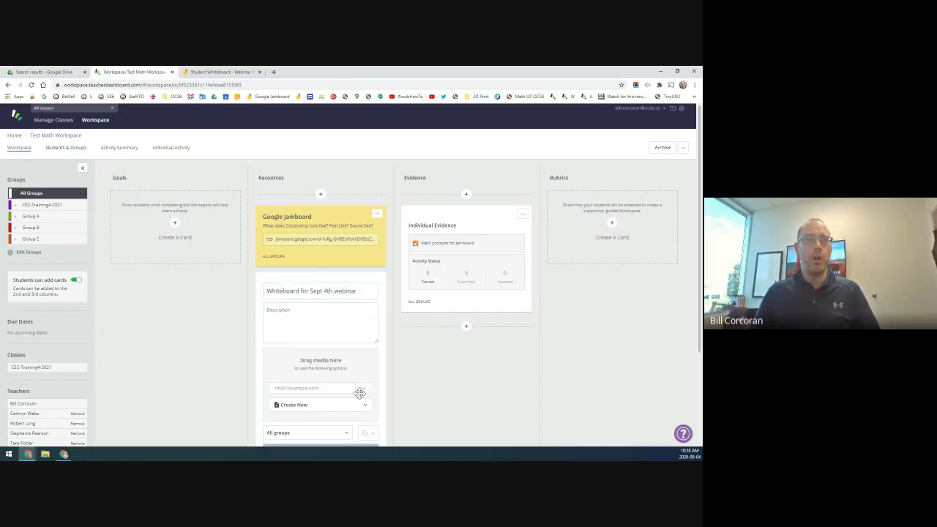
pyautogui.hotkey('ctrl', 'v')
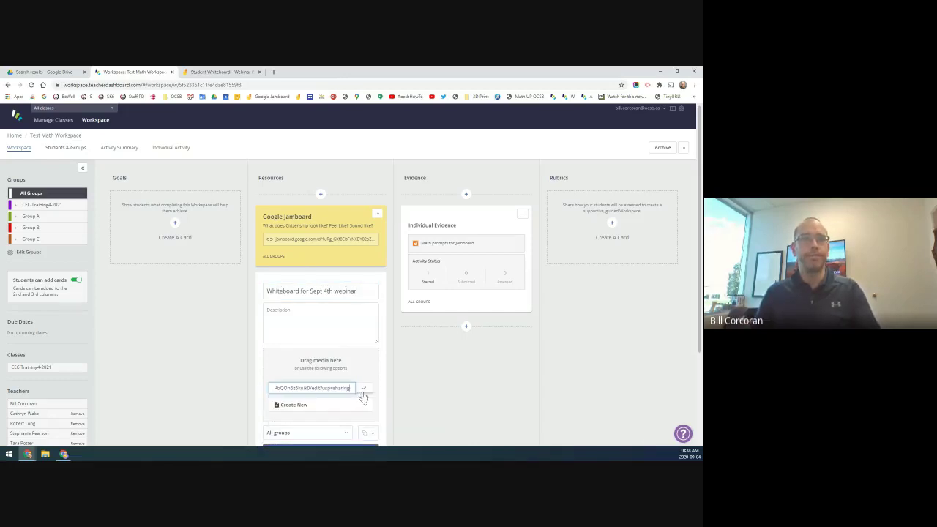
pyautogui.click(364, 389)
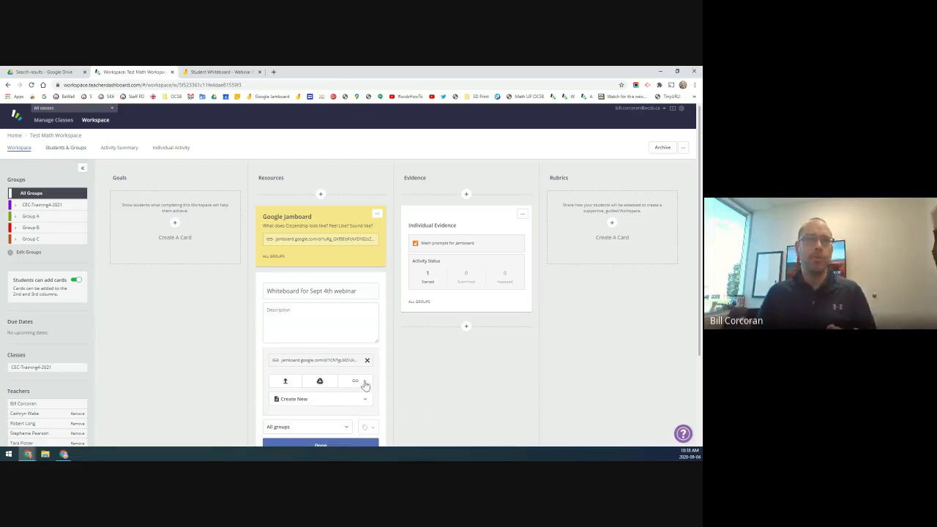
pyautogui.click(366, 360)
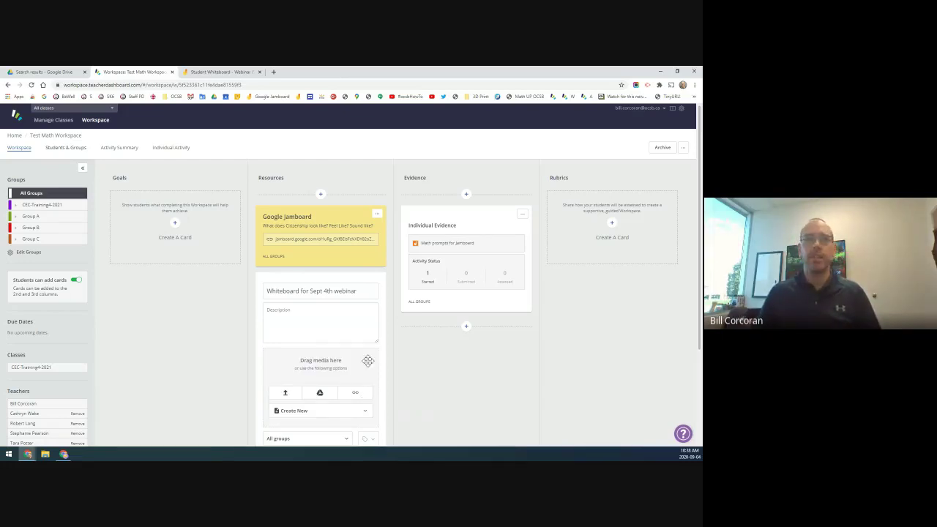
# Attach "Student Whiteboard - Webinar (Sept 4th)" from Google Drive by searching "student whiteboard", and save the card
pyautogui.click(319, 394)
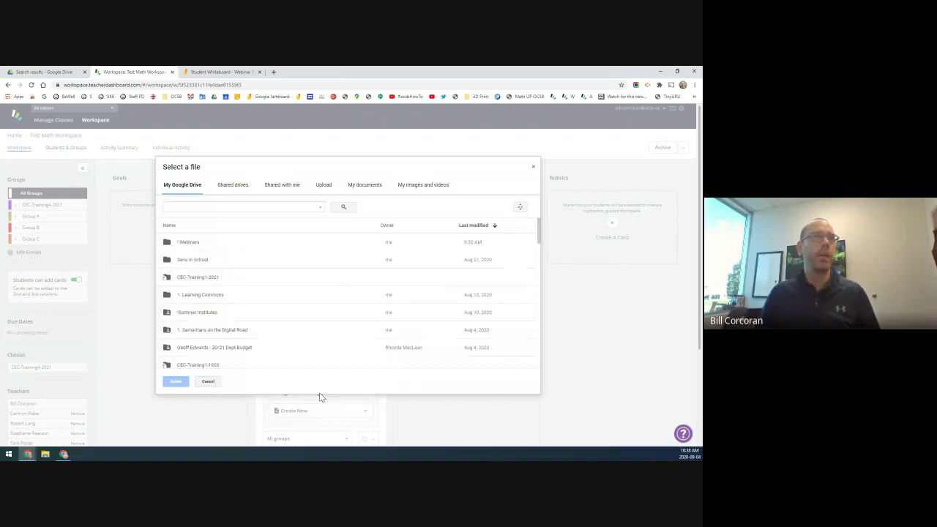
pyautogui.click(207, 210)
pyautogui.write('student whiteboard')
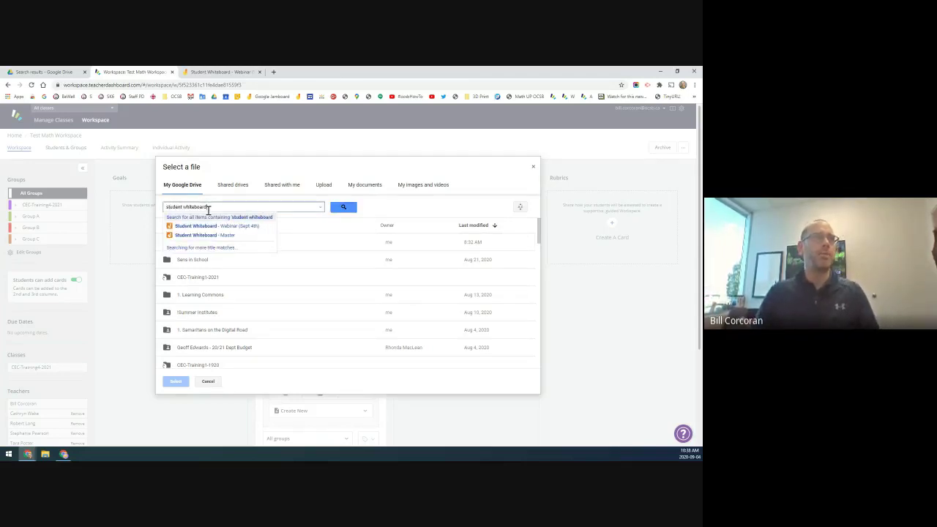
pyautogui.click(188, 226)
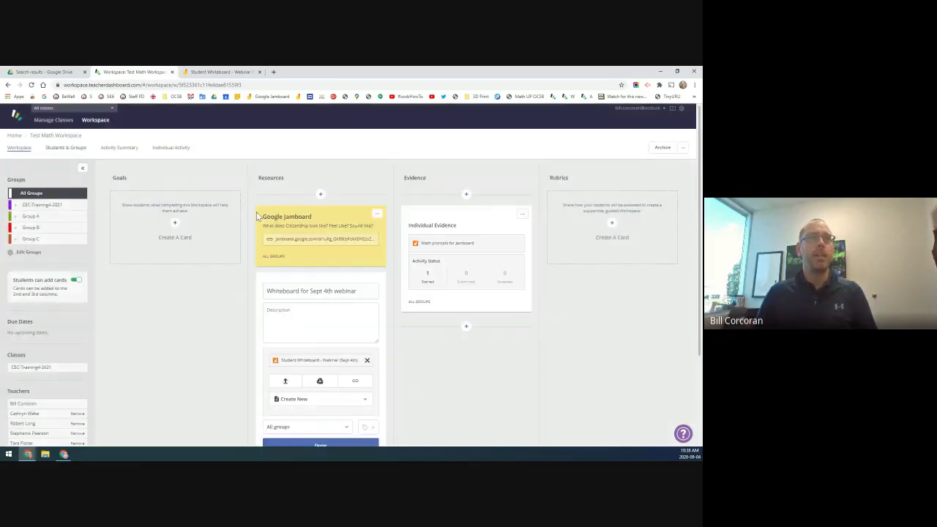
pyautogui.scroll(-2, 393, 361)
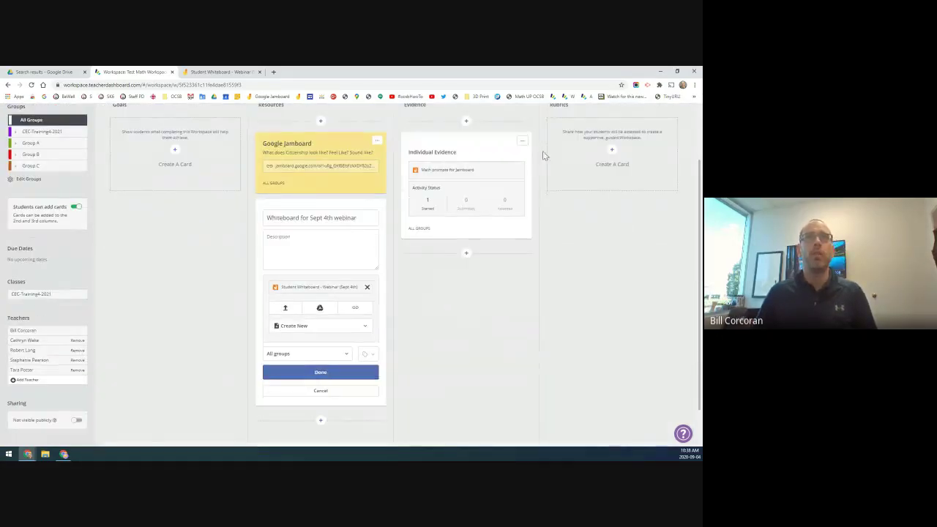
pyautogui.click(320, 373)
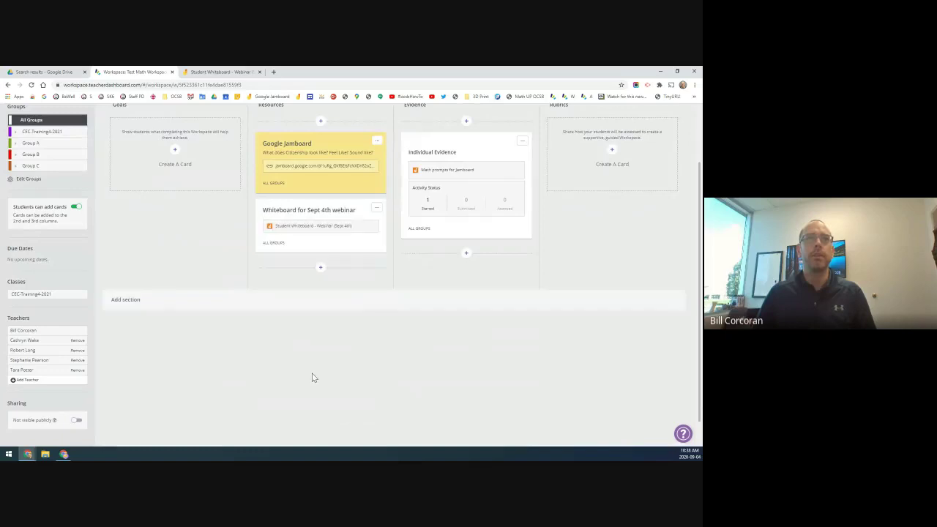
# Start a blank card in the Evidence column and review its media, per-student or per-group sharing, and date options
pyautogui.click(466, 254)
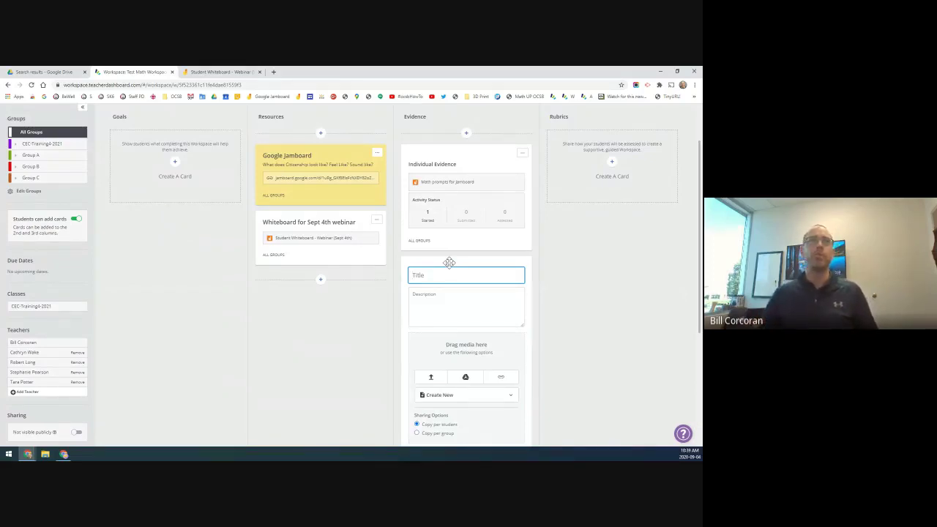
pyautogui.moveTo(327, 241)
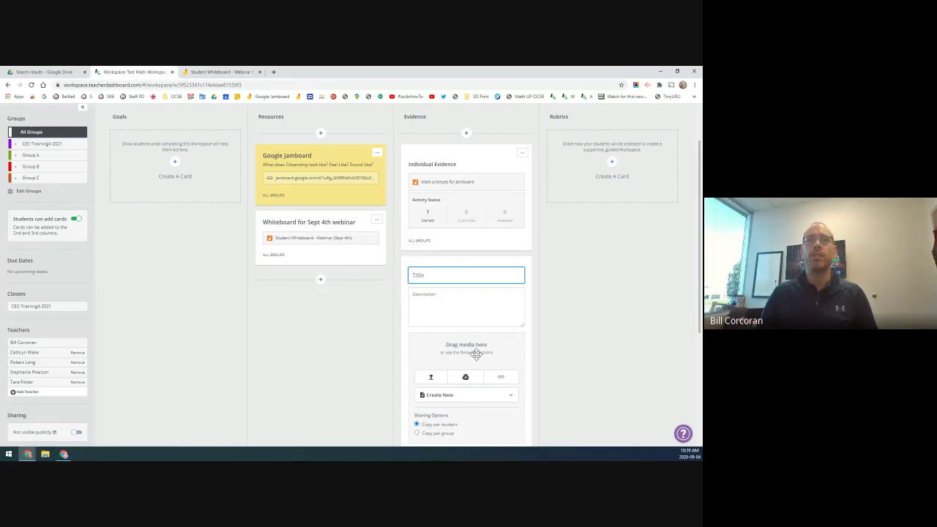
pyautogui.scroll(-1, 476, 357)
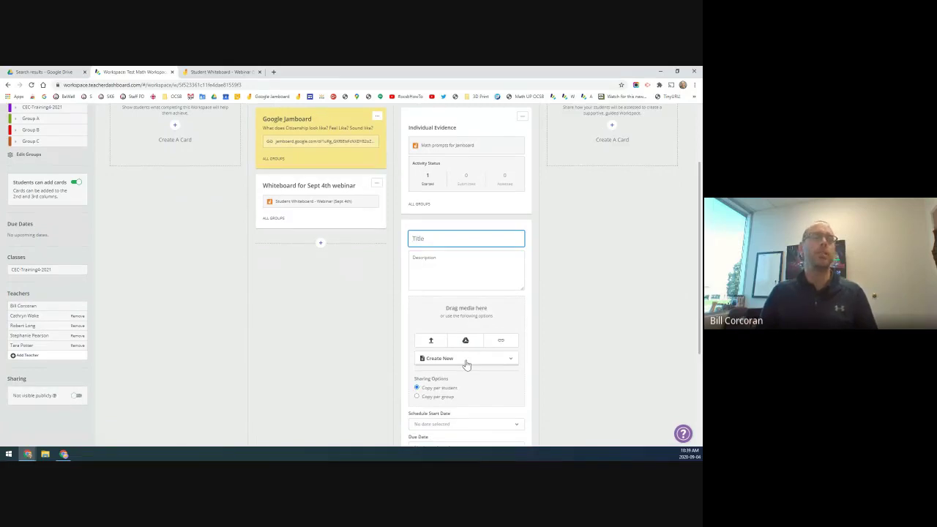
pyautogui.scroll(-1, 471, 365)
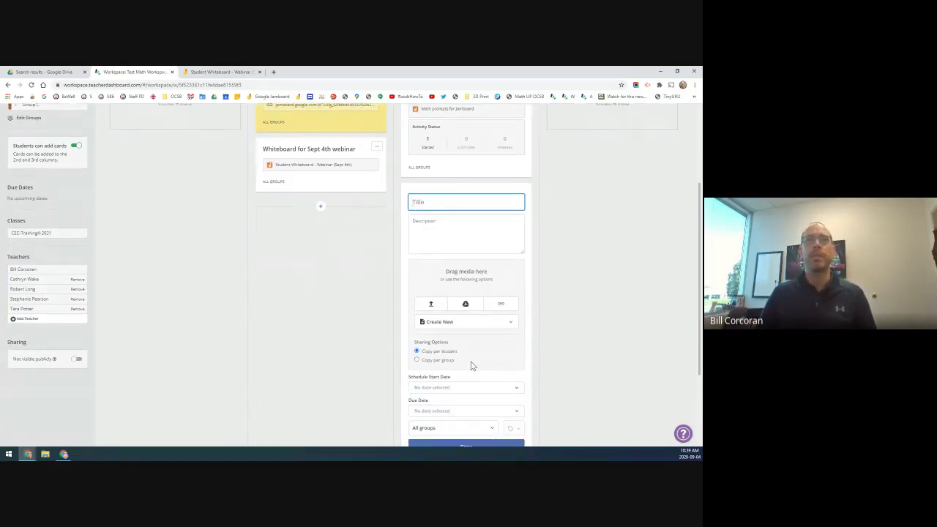
# Check the webinar whiteboard's link access setting in Jamboard and return to its card in the Workspace's Resources column
pyautogui.click(240, 72)
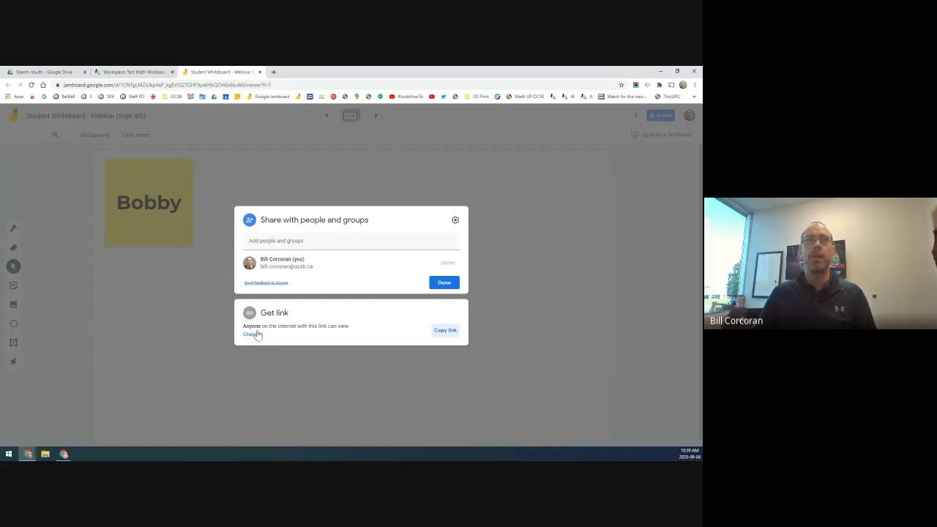
pyautogui.click(154, 72)
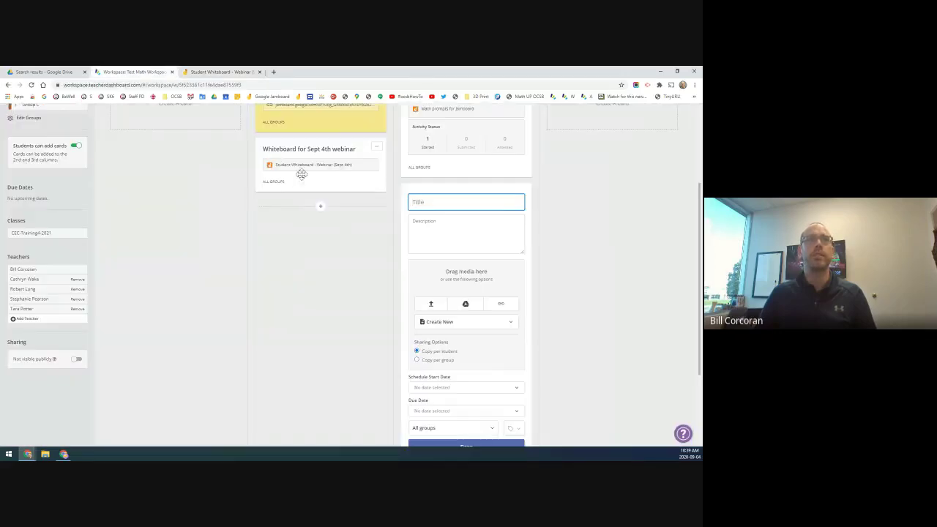
pyautogui.scroll(1, 329, 234)
pyautogui.moveTo(304, 205)
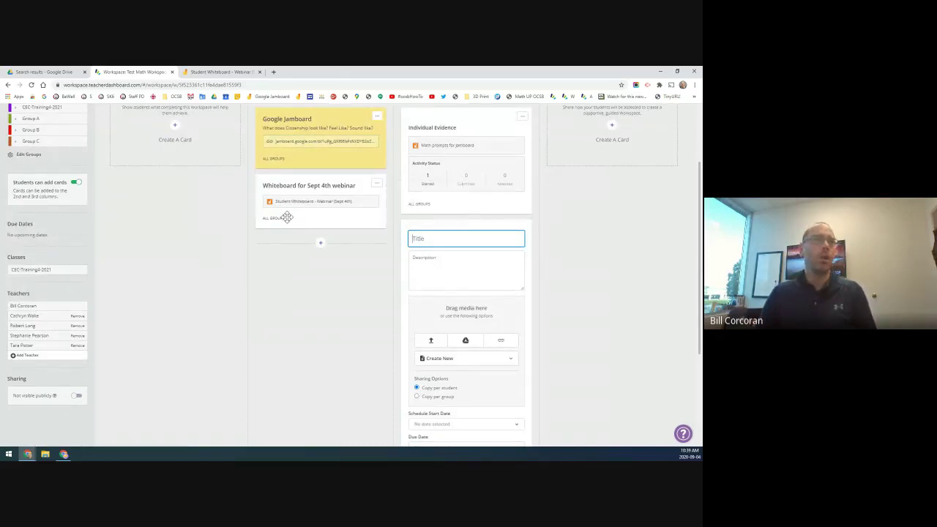
# Title the blank card in the Evidence column "Whiteboard (Sept 4th)"
pyautogui.moveTo(279, 216)
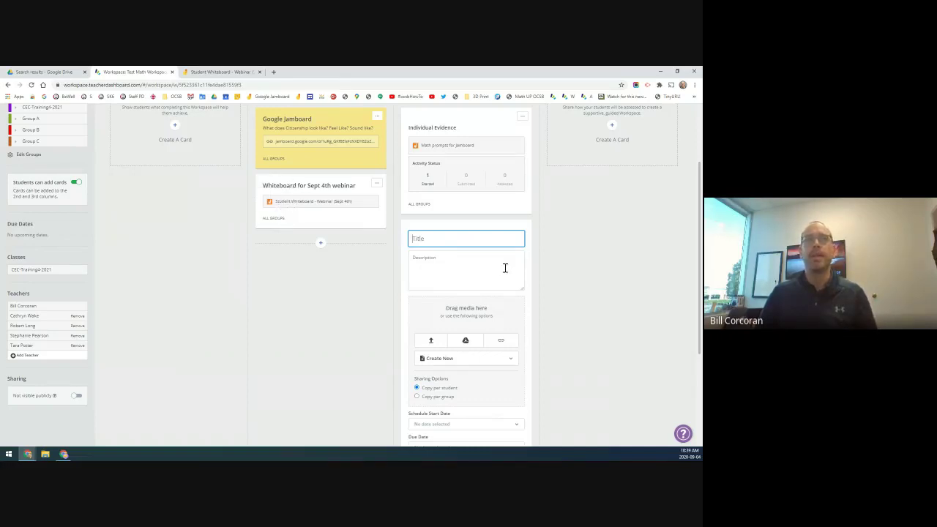
pyautogui.scroll(-1, 491, 258)
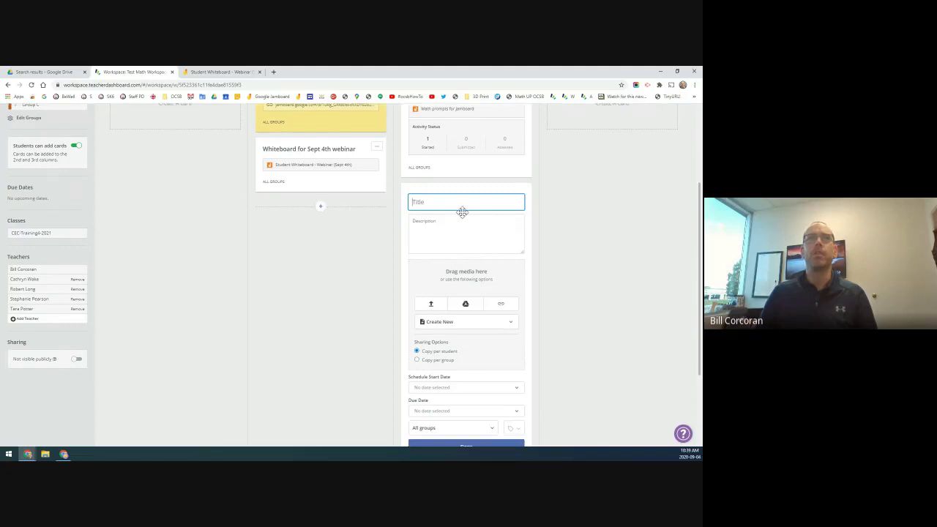
pyautogui.write('Whiteboa')
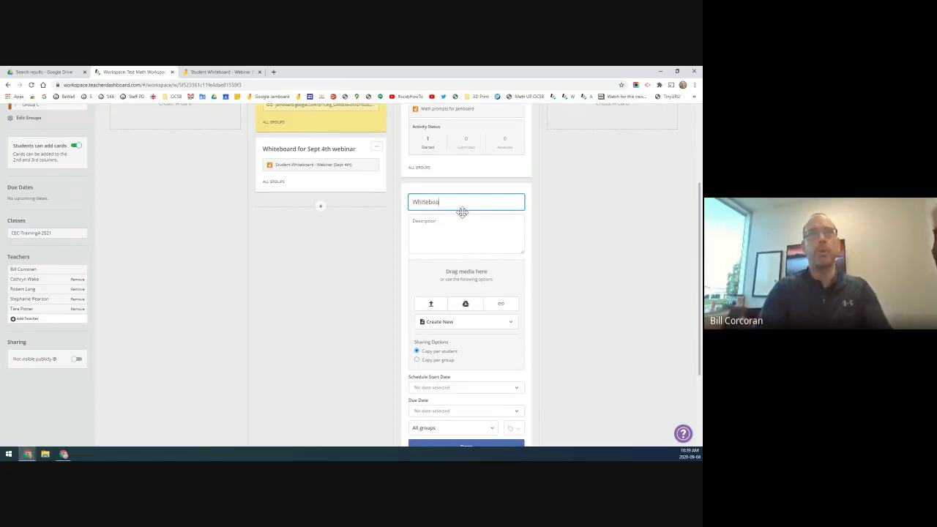
pyautogui.write('rd (Sept ')
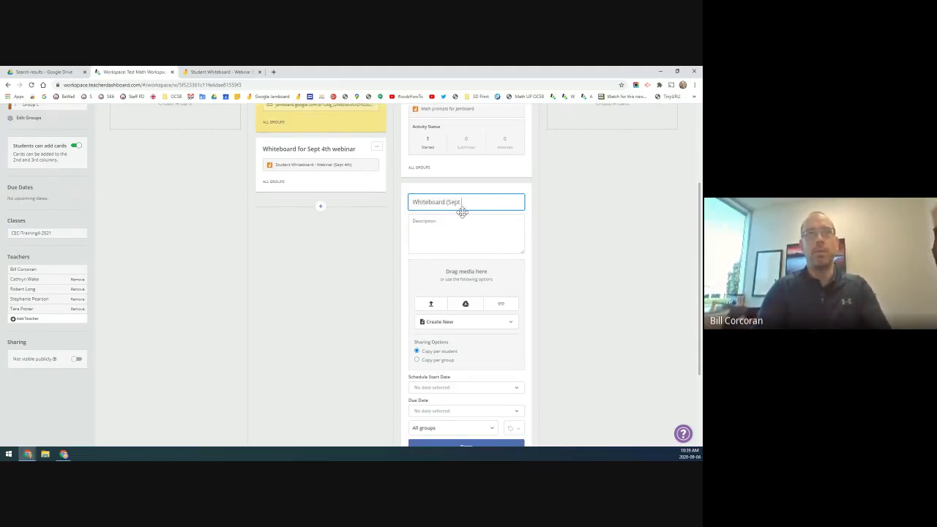
pyautogui.write('4th)')
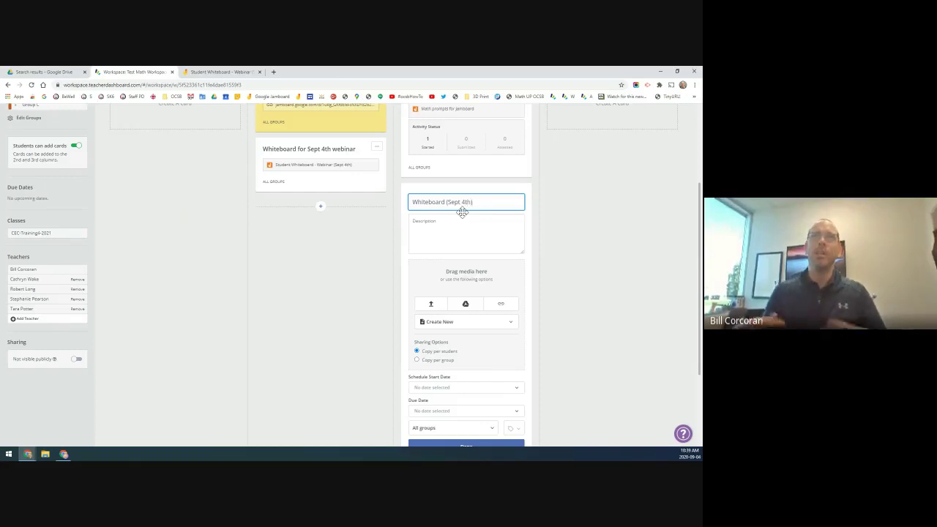
pyautogui.scroll(2, 447, 223)
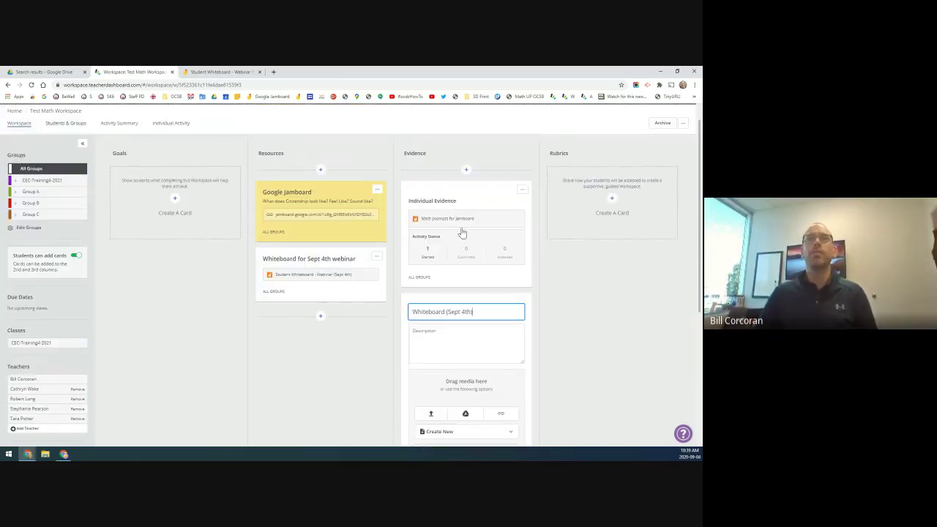
pyautogui.scroll(-1, 605, 304)
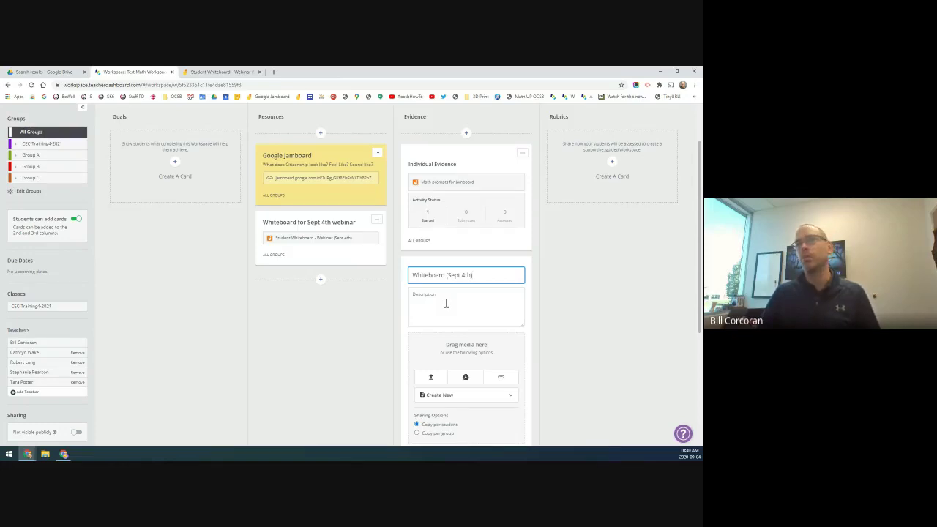
# Attach "Student Whiteboard - Webinar (Sept 4th)" from Google Drive by searching "student whiteboard", keep Copy per student sharing, and save the Evidence card
pyautogui.click(465, 376)
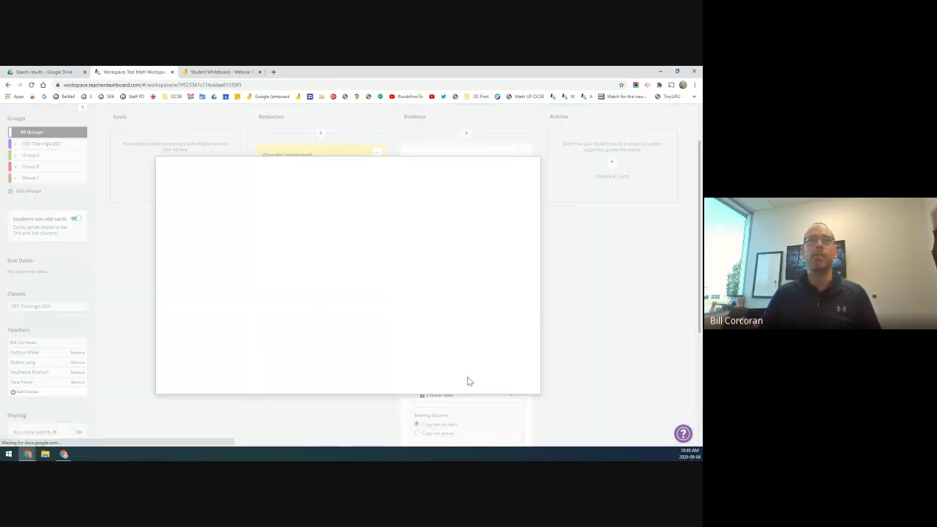
pyautogui.click(177, 206)
pyautogui.write('student')
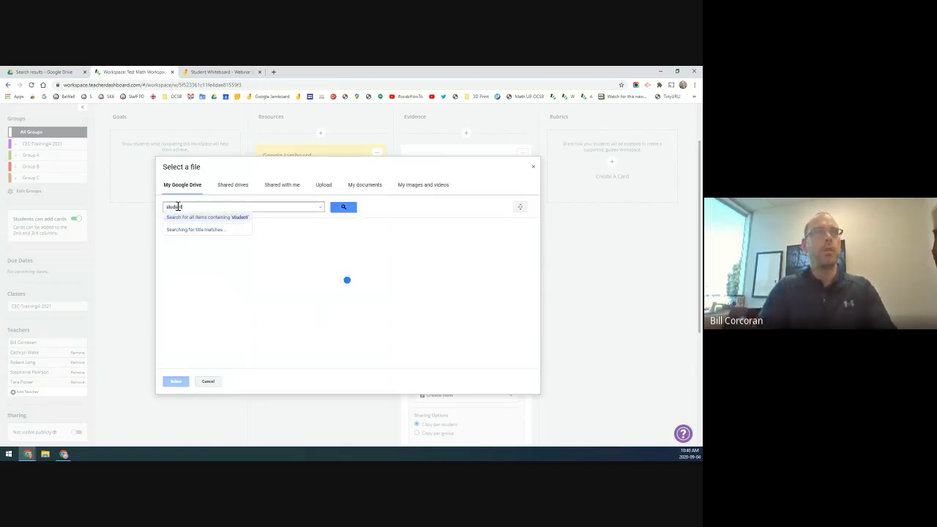
pyautogui.write(' whiteboard')
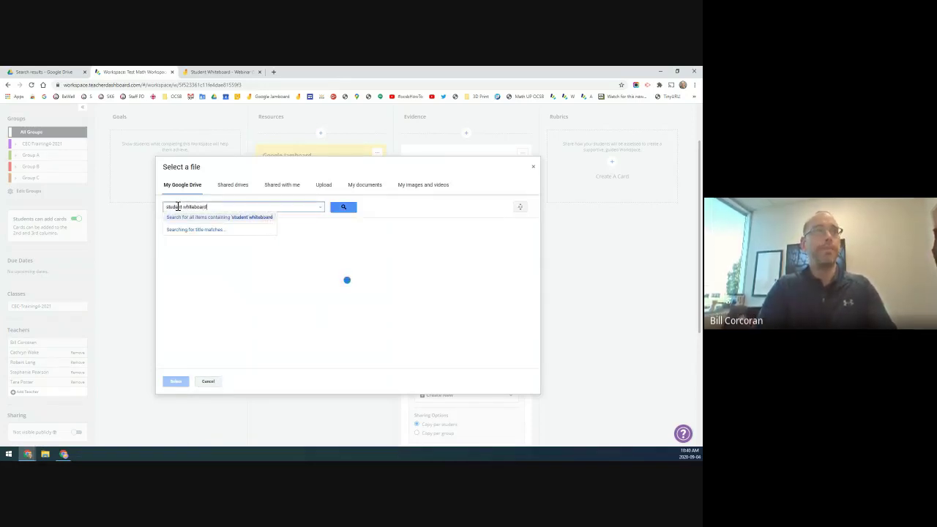
pyautogui.press('Return')
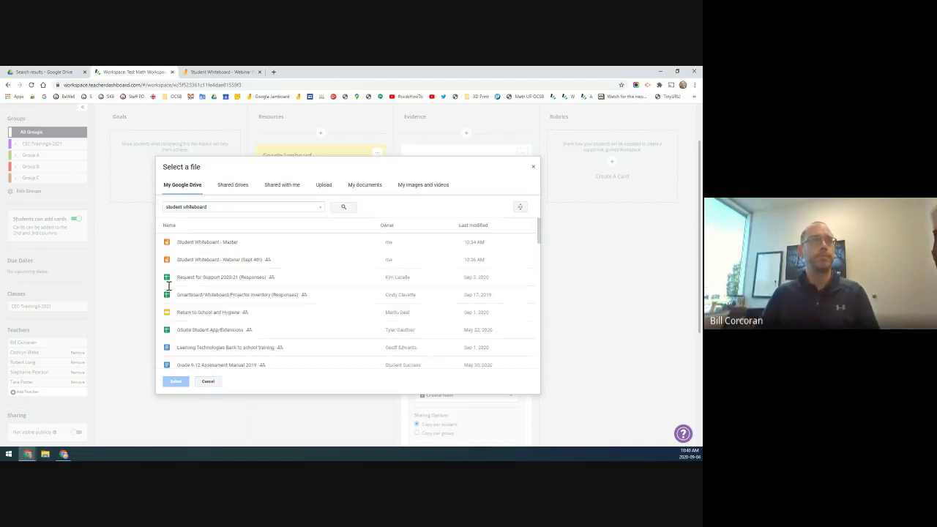
pyautogui.click(221, 261)
pyautogui.click(175, 381)
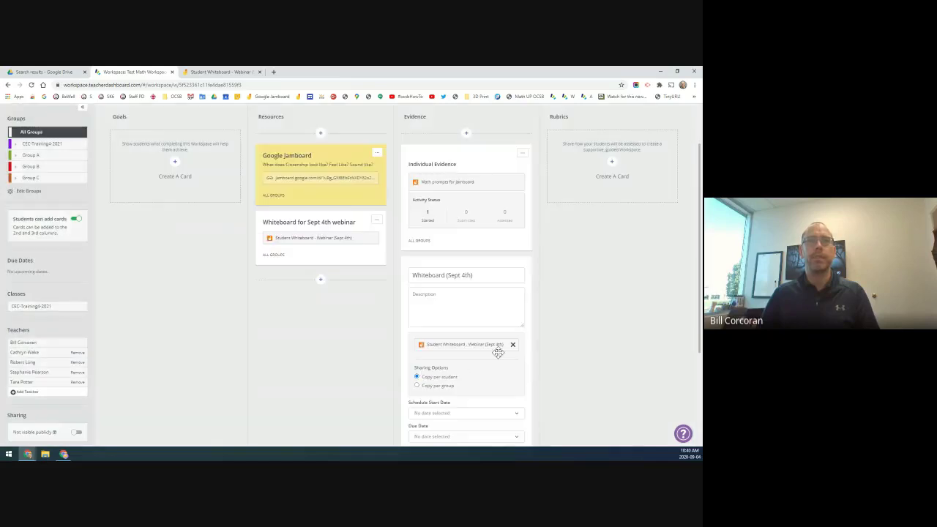
pyautogui.scroll(-1, 571, 347)
pyautogui.scroll(-1, 572, 348)
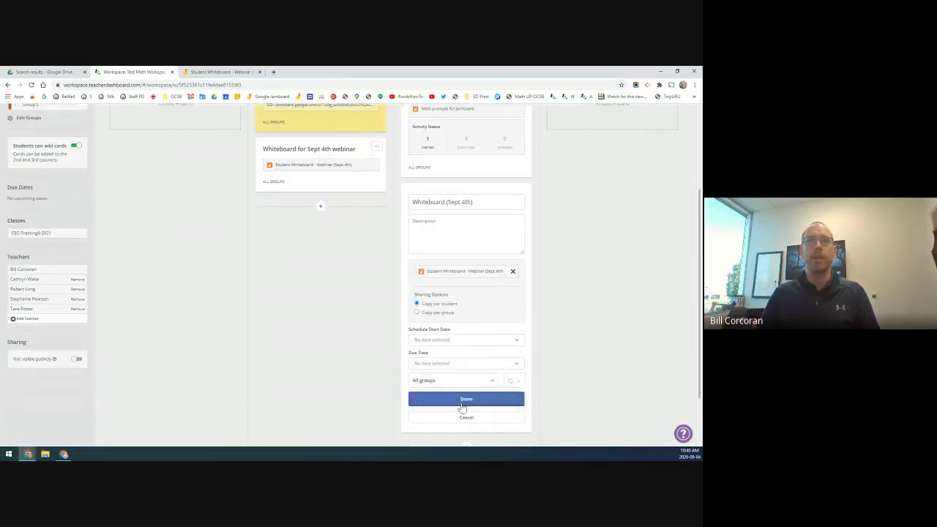
pyautogui.click(461, 402)
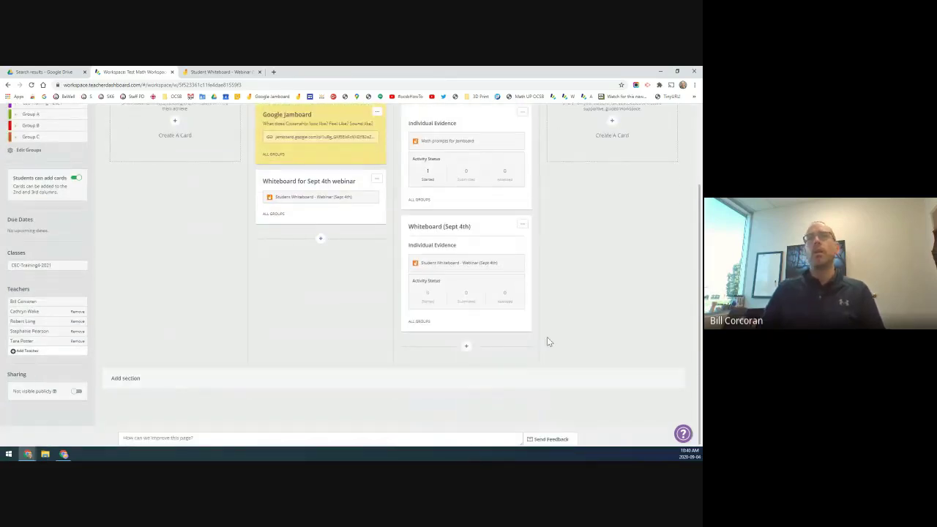
# Switch to the student account's browser window and open the Workspace and Student Dashboard from the Elementary Student Portal
pyautogui.scroll(3, 560, 339)
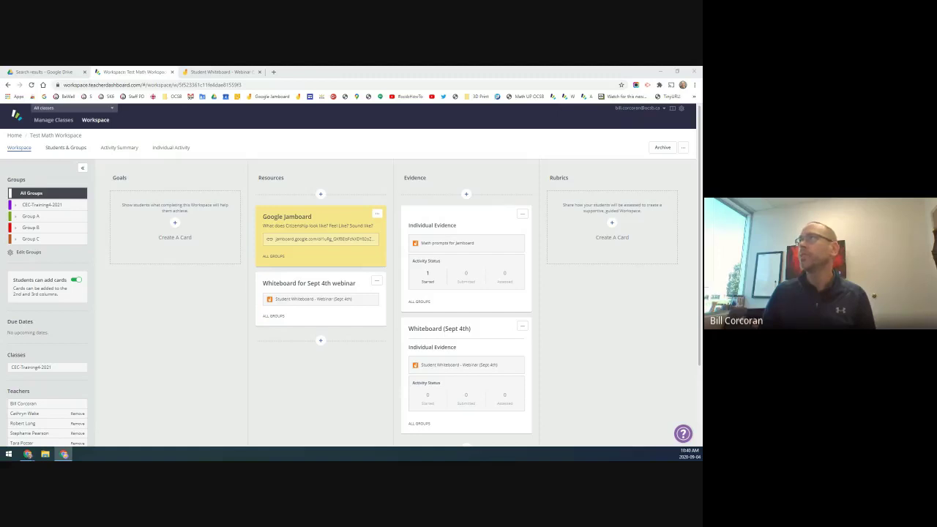
pyautogui.moveTo(701, 128); pyautogui.dragTo(536, 117)
pyautogui.click(529, 119)
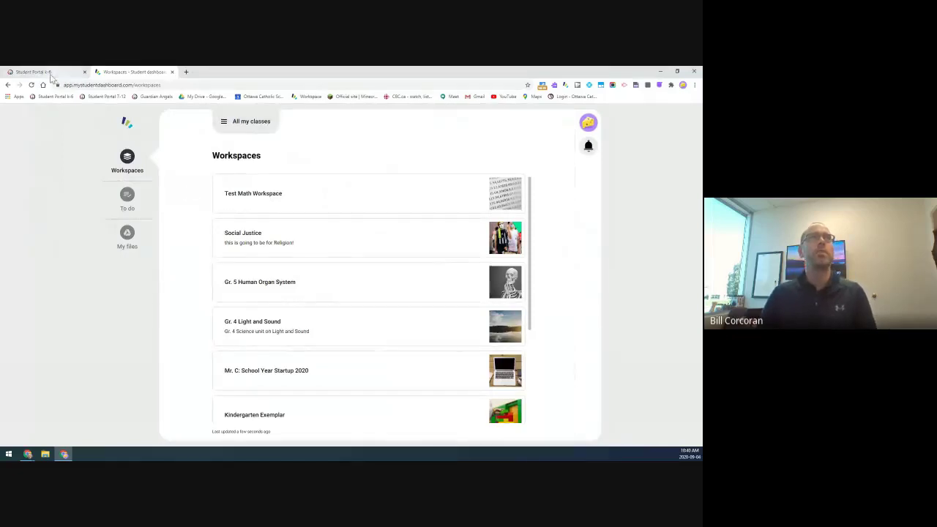
pyautogui.click(51, 76)
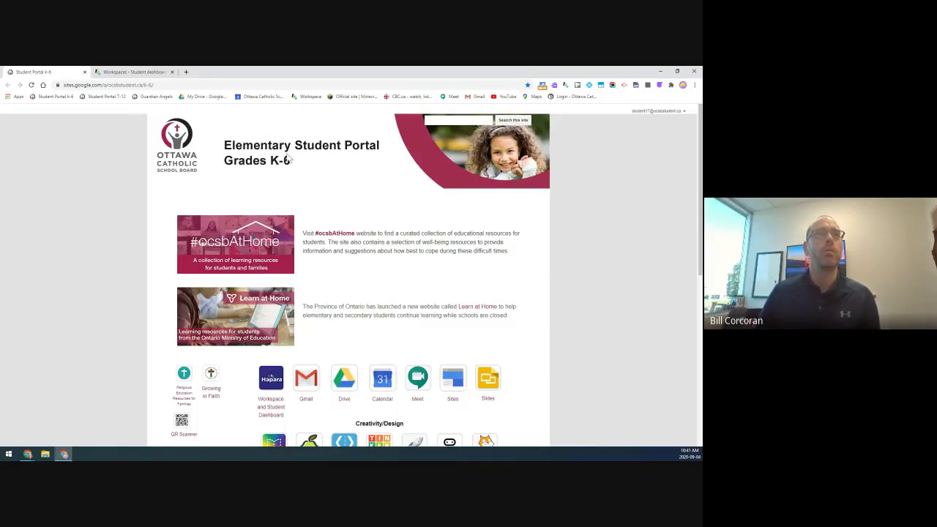
pyautogui.click(272, 404)
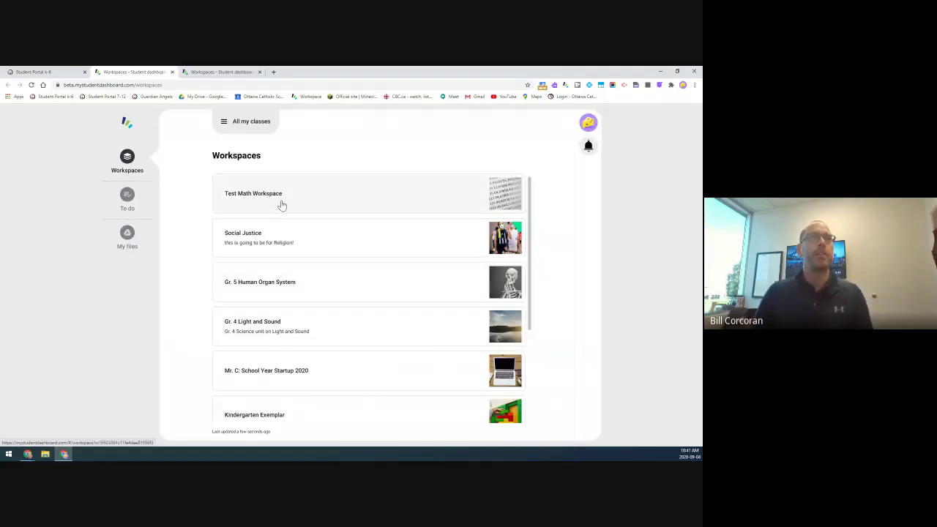
# Open Test Math Workspace as the student, start the assigned "Whiteboard (Sept 4th)" work, and return to the teacher's Workspace window
pyautogui.click(297, 201)
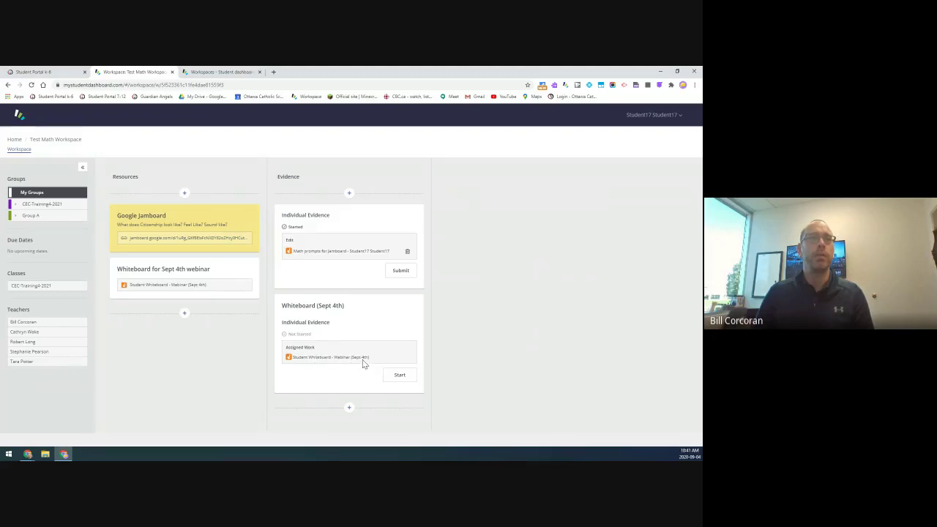
pyautogui.click(398, 376)
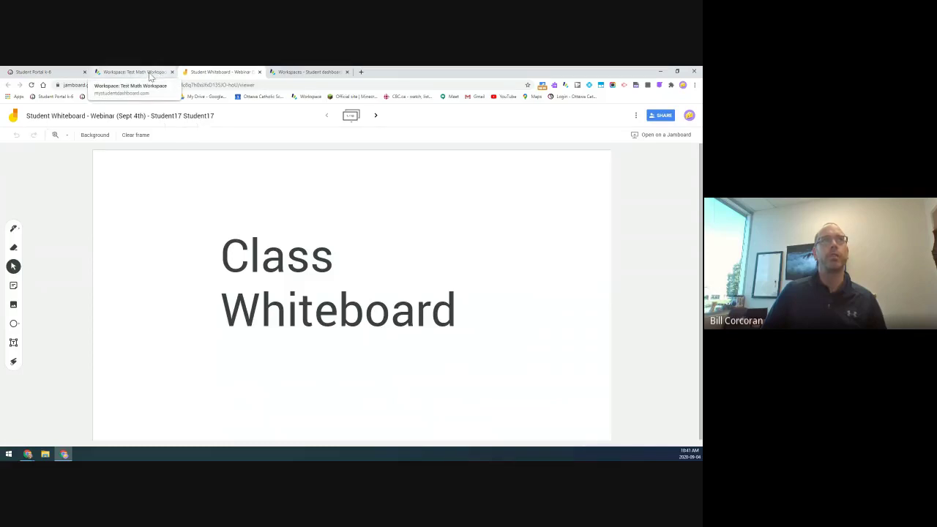
pyautogui.click(659, 75)
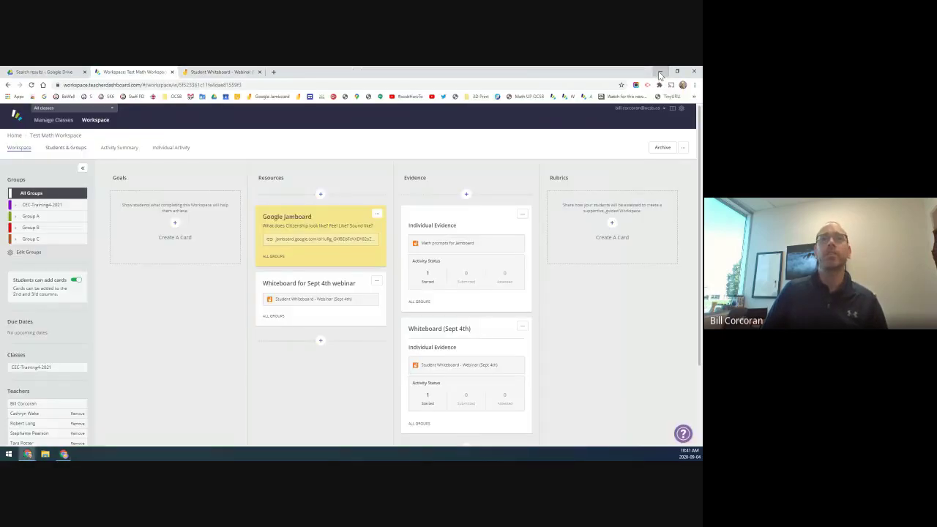
# Open the "Whiteboard (Sept 4th)" Evidence card for editing and review its attached file, date and group options
pyautogui.click(522, 325)
pyautogui.click(466, 340)
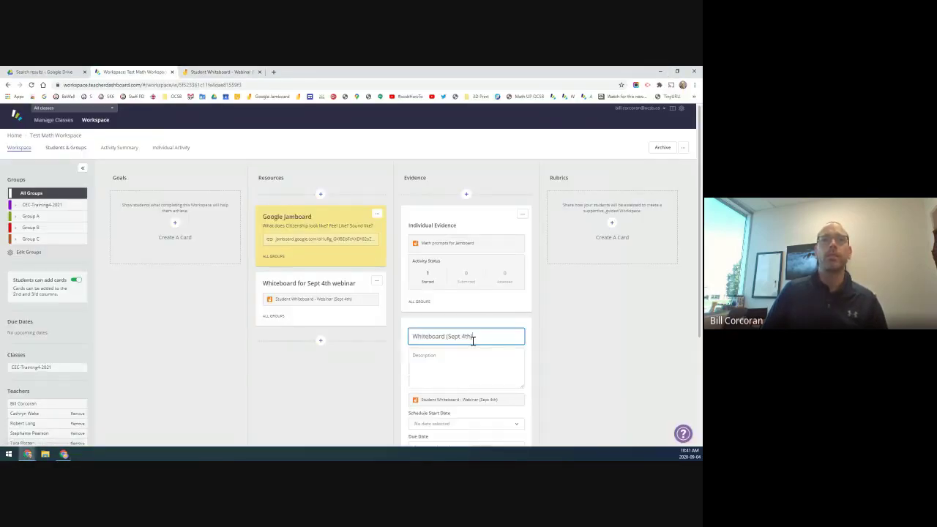
pyautogui.scroll(-2, 457, 370)
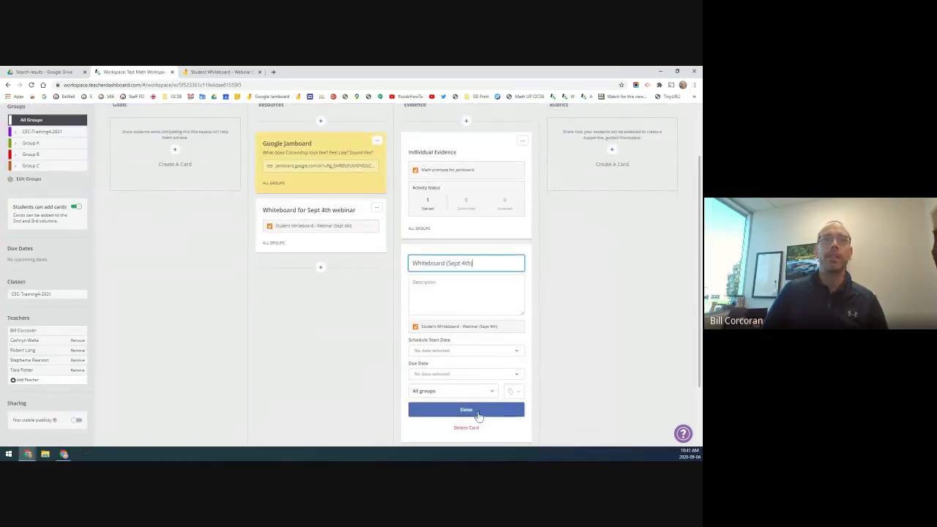
pyautogui.moveTo(469, 333)
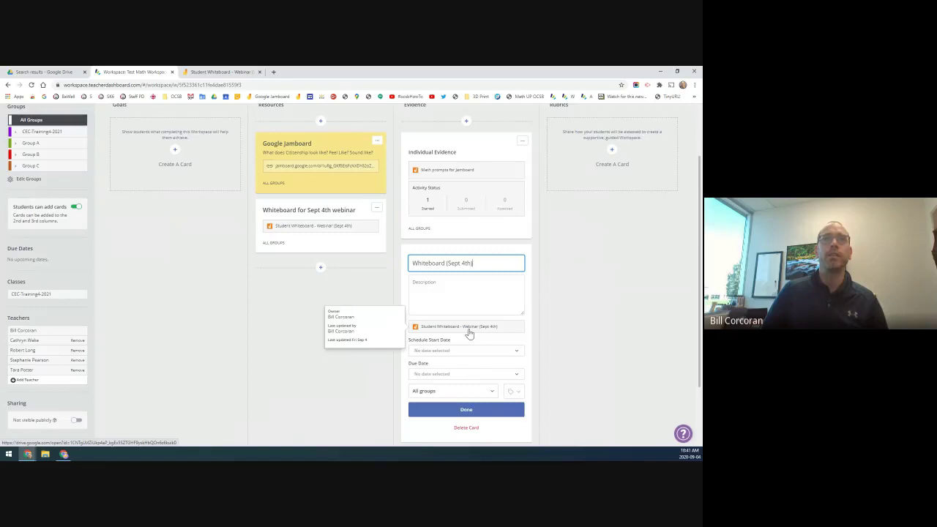
pyautogui.scroll(-2, 505, 361)
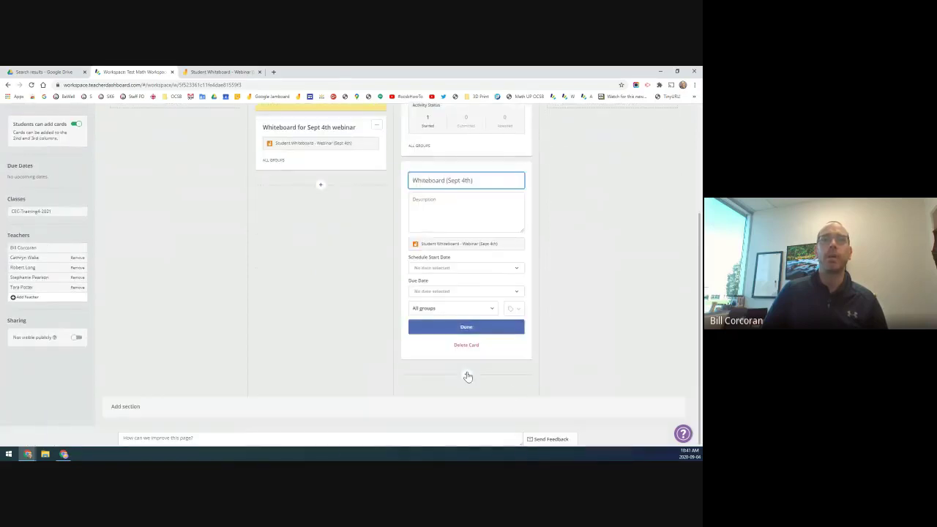
# Add another blank card at the end of the Evidence column and set its sharing option to Copy per group
pyautogui.click(466, 374)
pyautogui.scroll(-1, 476, 377)
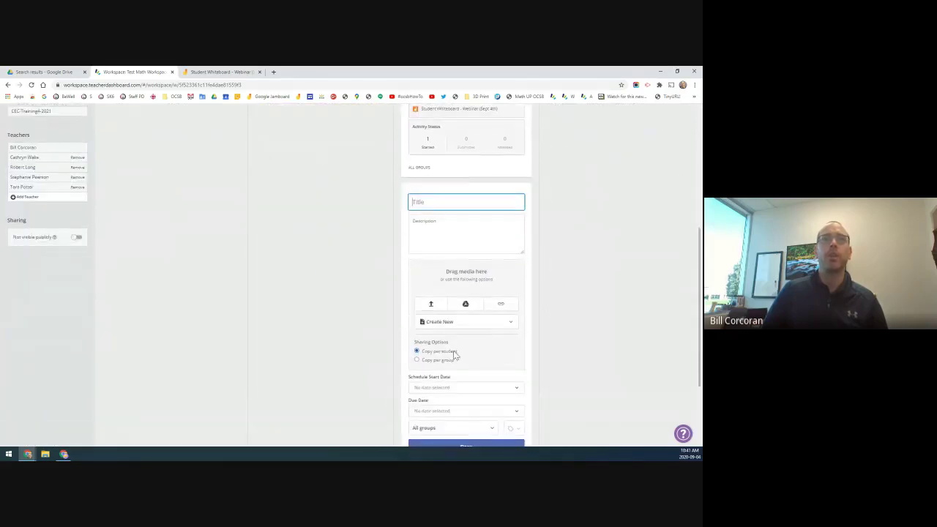
pyautogui.click(417, 360)
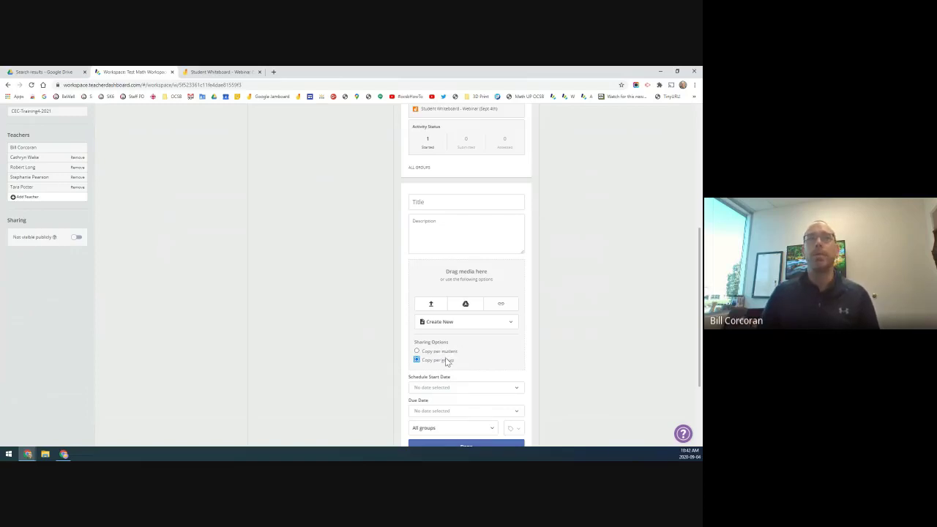
# Review the teacher's whiteboard cards, switch to the student's Test Math Workspace, and open the whiteboard from "Whiteboard for Sept 4th webinar" in Resources
pyautogui.scroll(1, 447, 362)
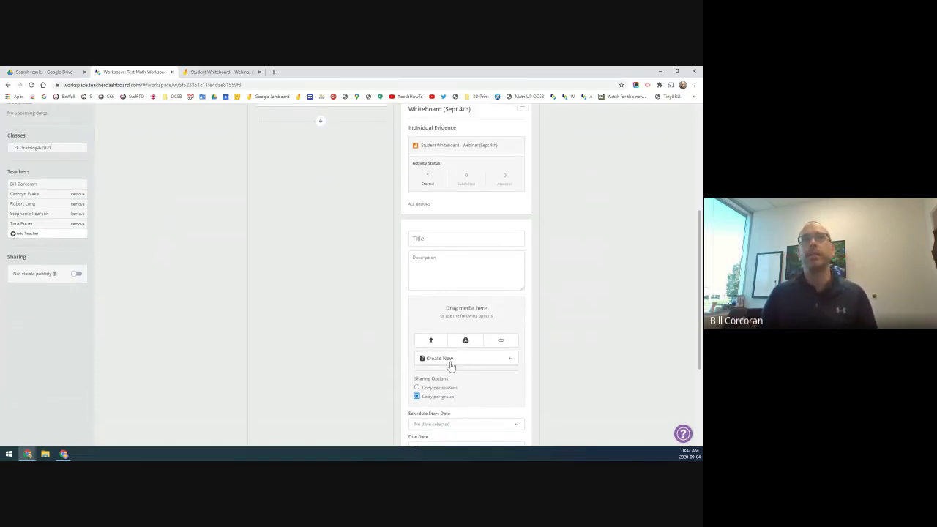
pyautogui.scroll(2, 450, 366)
pyautogui.moveTo(461, 226)
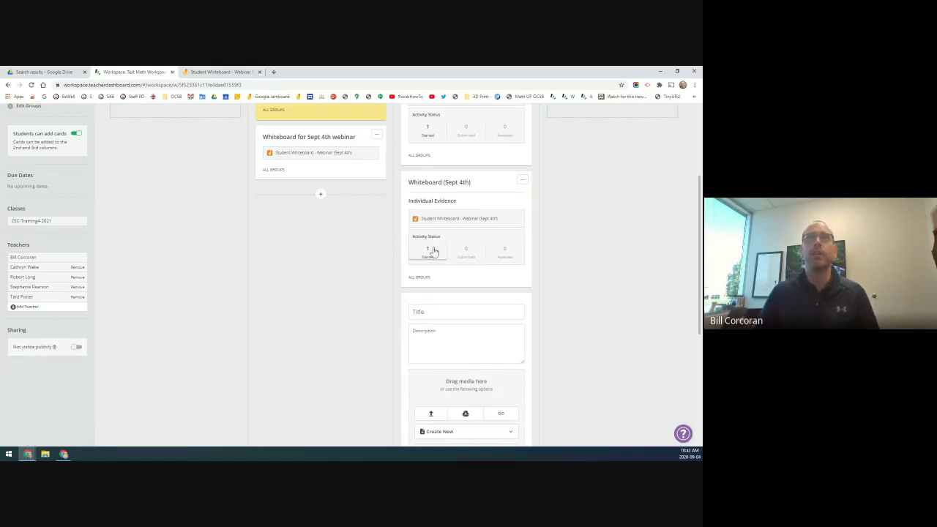
pyautogui.moveTo(494, 218)
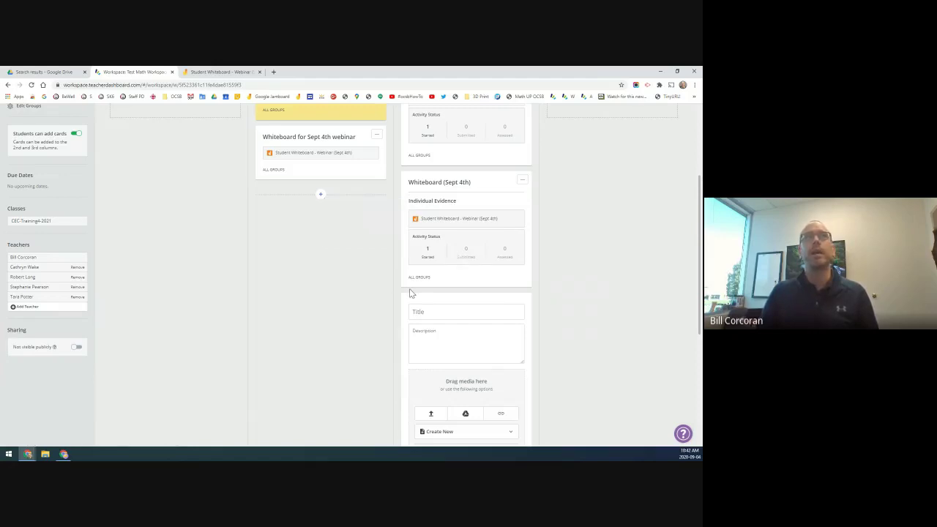
pyautogui.scroll(1, 373, 241)
pyautogui.moveTo(328, 192)
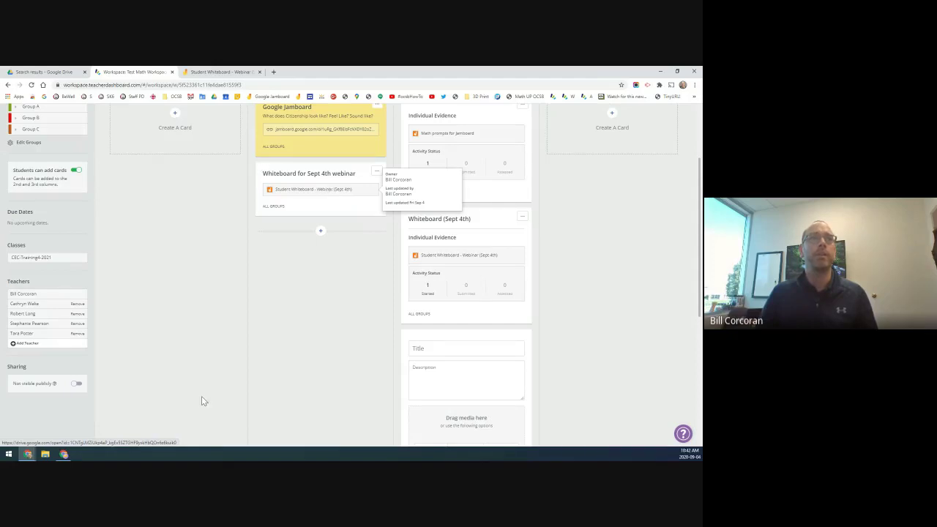
pyautogui.click(64, 454)
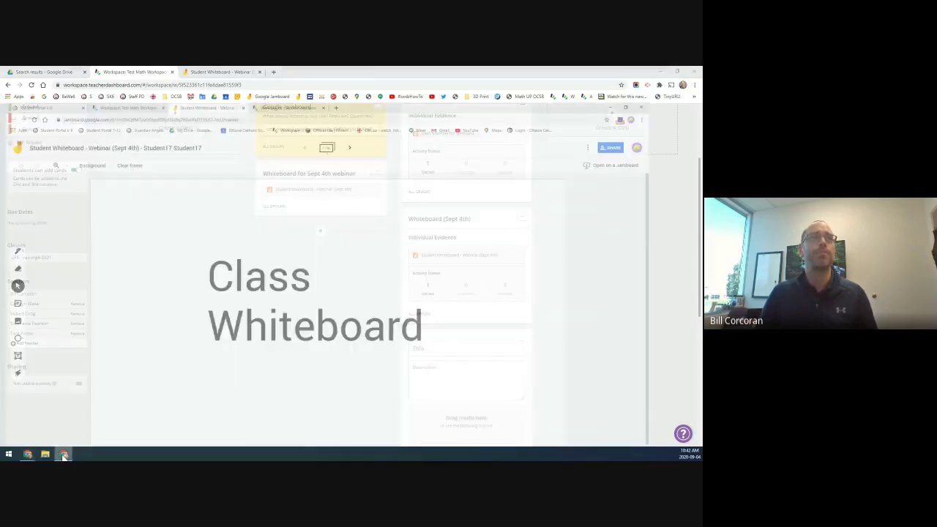
pyautogui.click(134, 73)
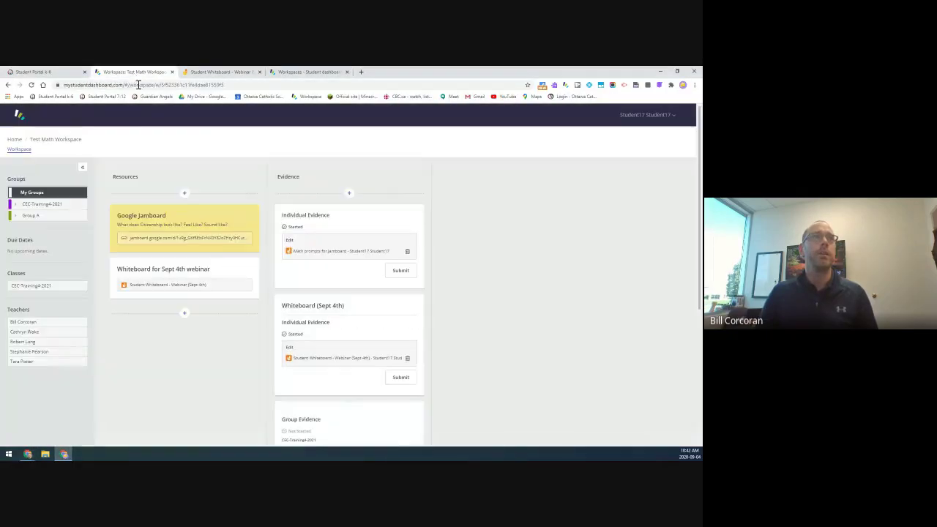
pyautogui.click(180, 286)
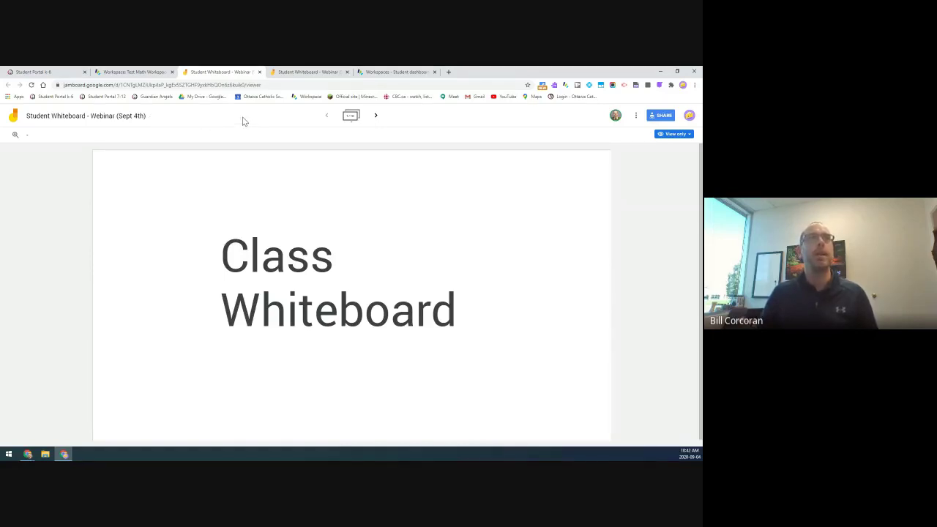
# Page forward three frames from the title frame of the student's view of the class whiteboard
pyautogui.click(376, 116)
pyautogui.click(376, 115)
pyautogui.click(376, 116)
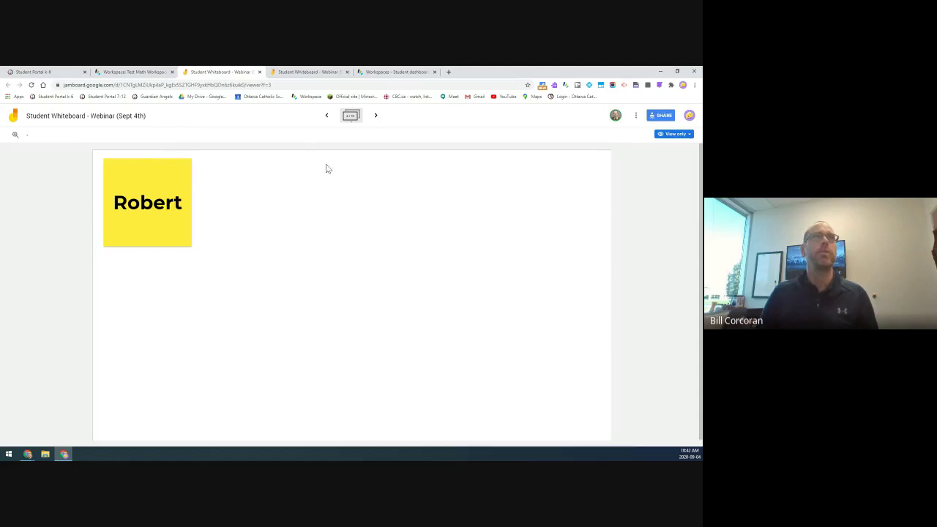
# Close the student's whiteboard, review the cards in the student's Test Math Workspace, and return to the teacher's view of the Workspace
pyautogui.click(259, 72)
pyautogui.scroll(-2, 402, 319)
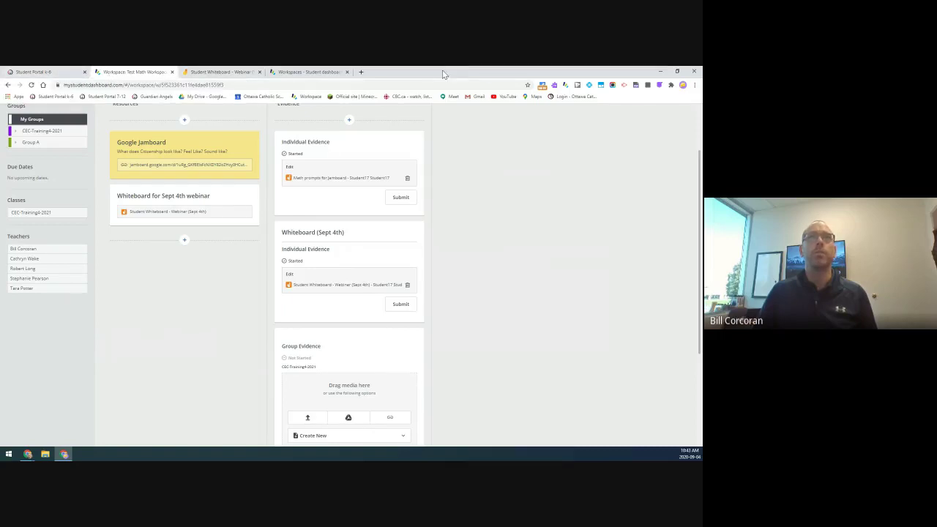
pyautogui.hotkey('alt', 'Tab')
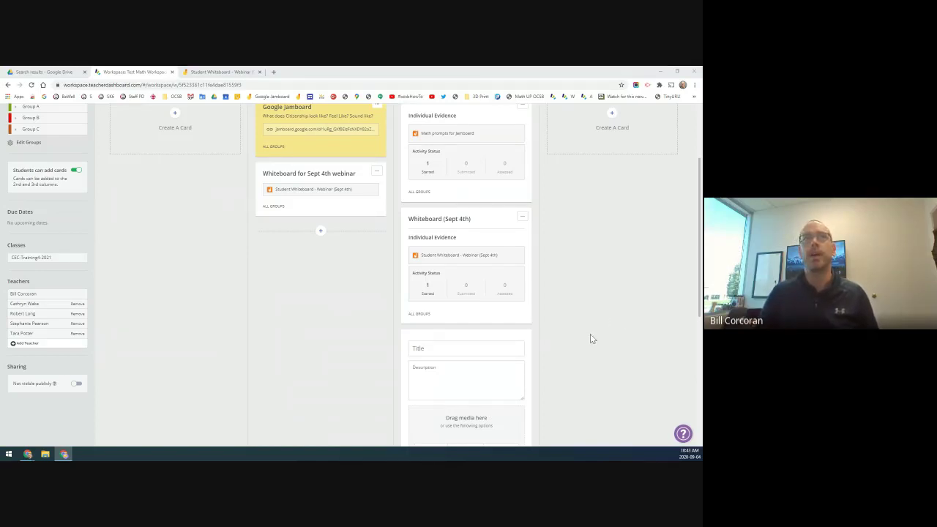
pyautogui.scroll(1, 590, 333)
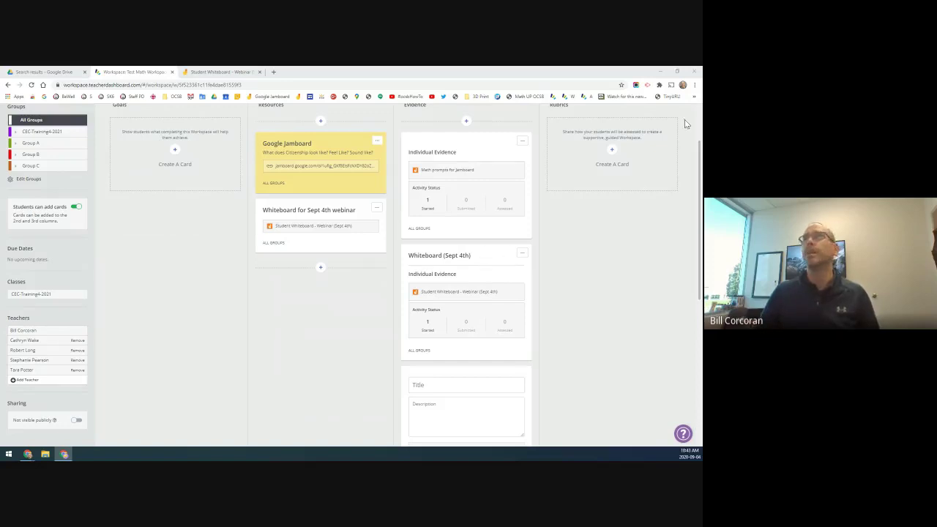
# Go from the whiteboard jam to the Jamboard home page and show only jams owned by me in list view
pyautogui.click(220, 72)
pyautogui.click(345, 364)
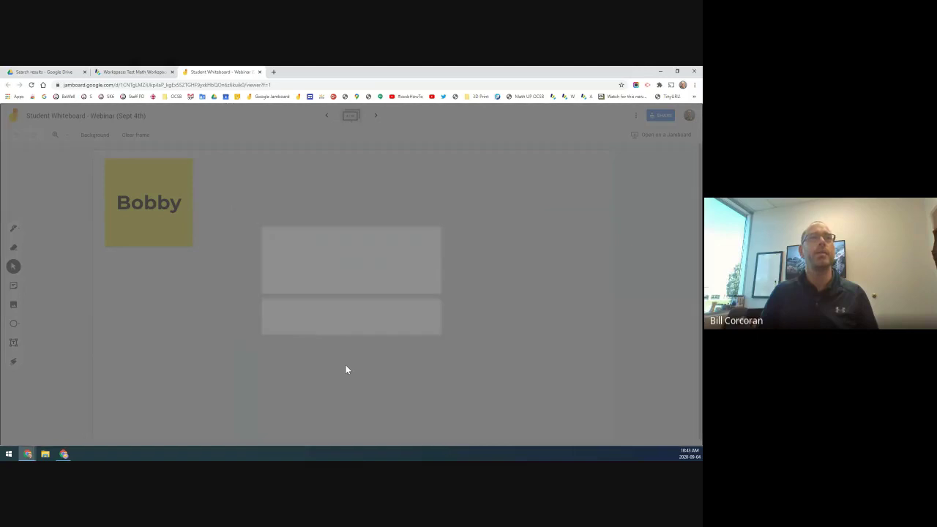
pyautogui.click(14, 117)
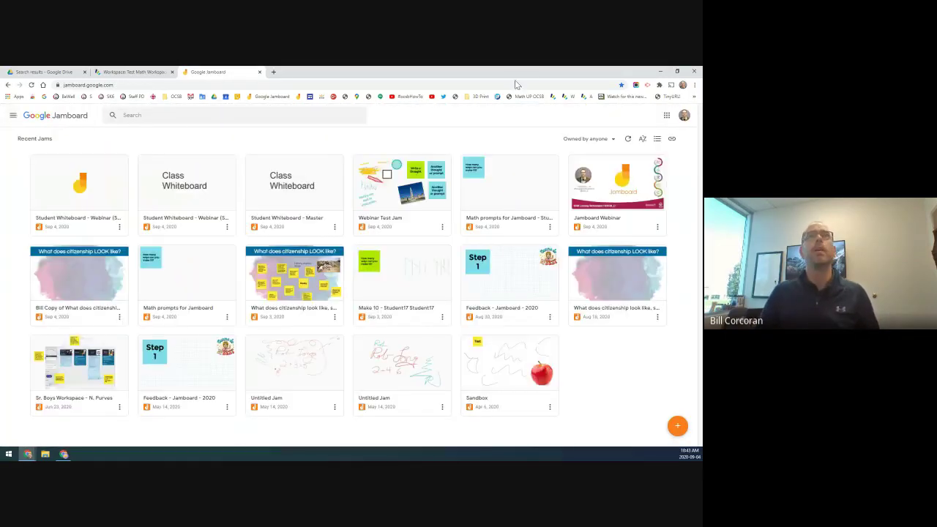
pyautogui.click(601, 139)
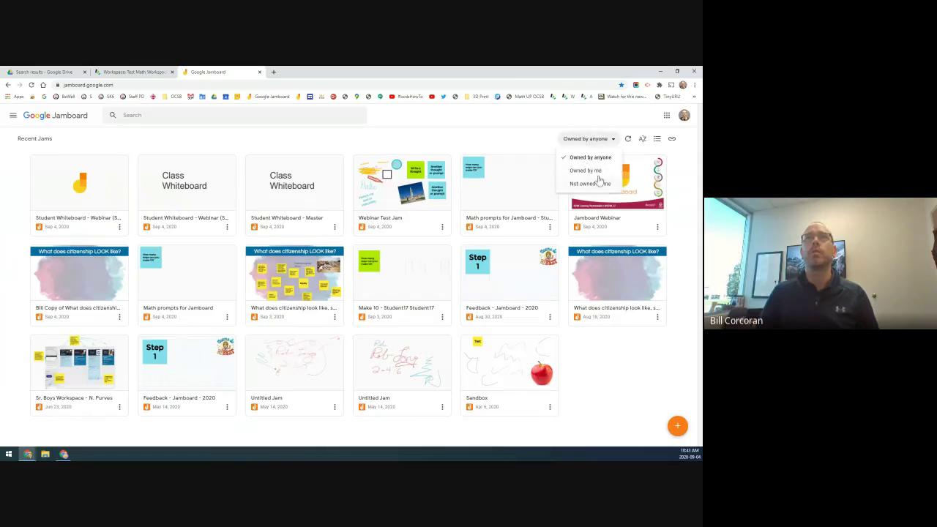
pyautogui.click(597, 174)
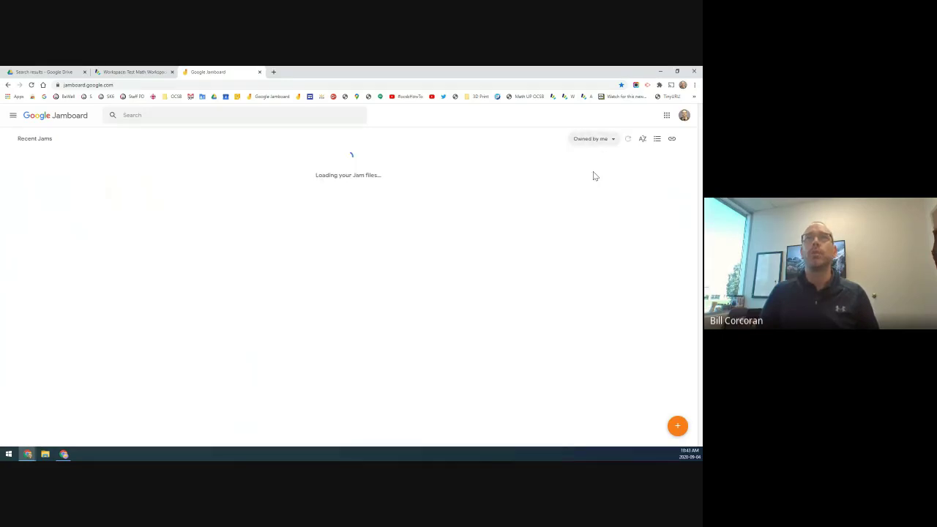
pyautogui.click(657, 138)
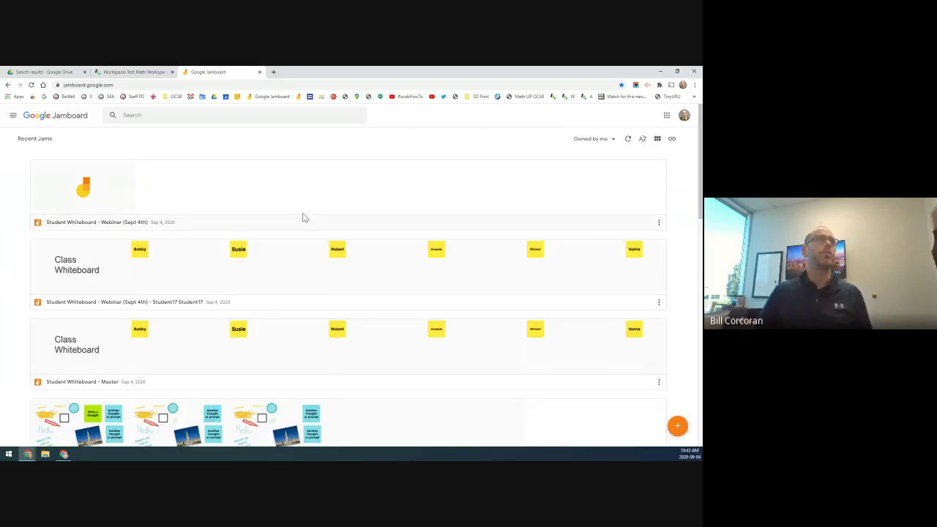
# Open the September 4 copy of "What does citizenship look like, sound like, feel like?" and page forward to its FEEL like frame
pyautogui.scroll(-4, 304, 220)
pyautogui.scroll(-5, 302, 222)
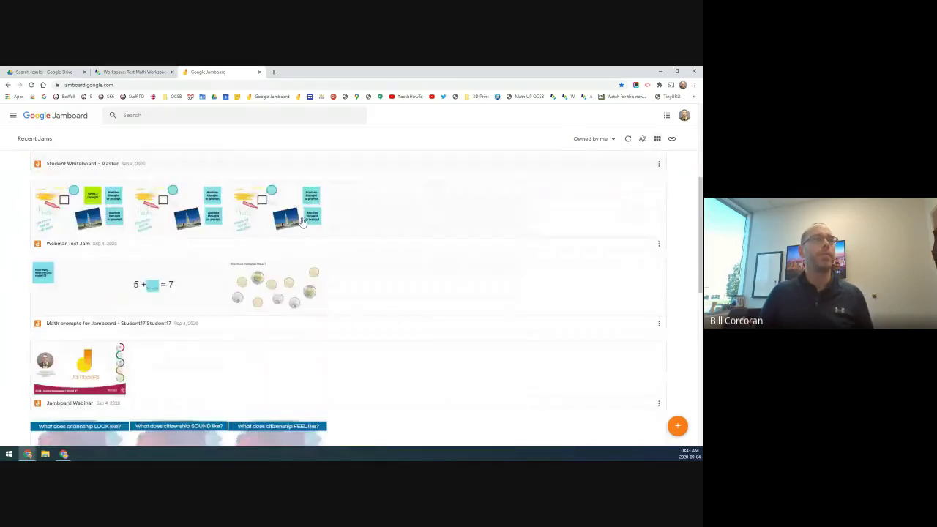
pyautogui.scroll(-1, 302, 222)
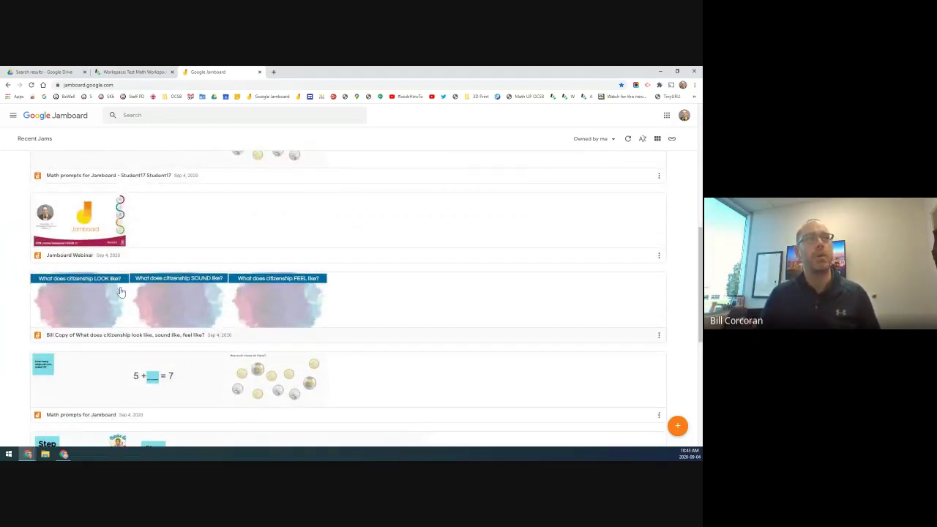
pyautogui.click(85, 319)
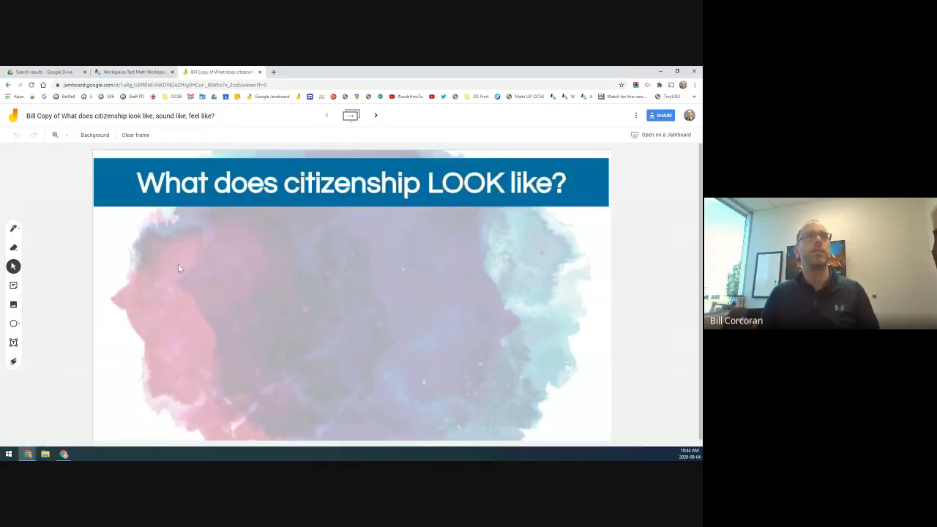
pyautogui.click(375, 115)
pyautogui.click(375, 115)
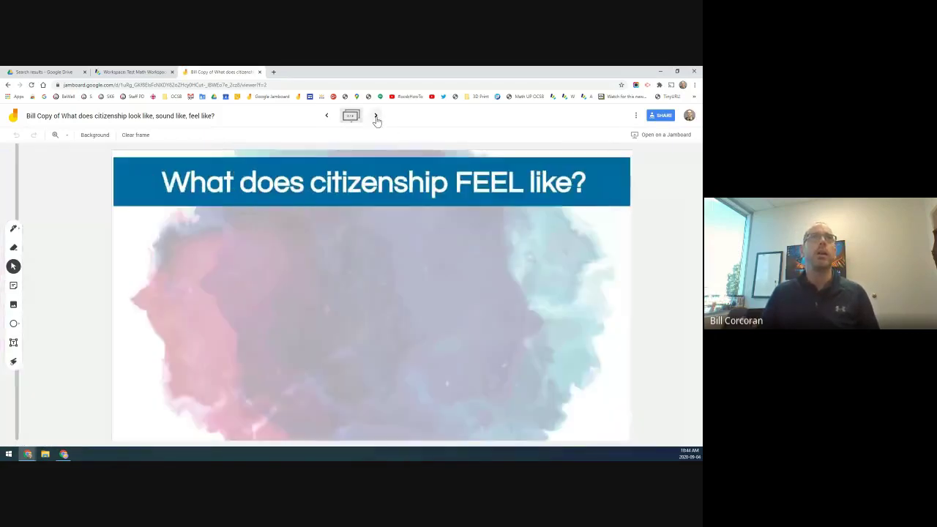
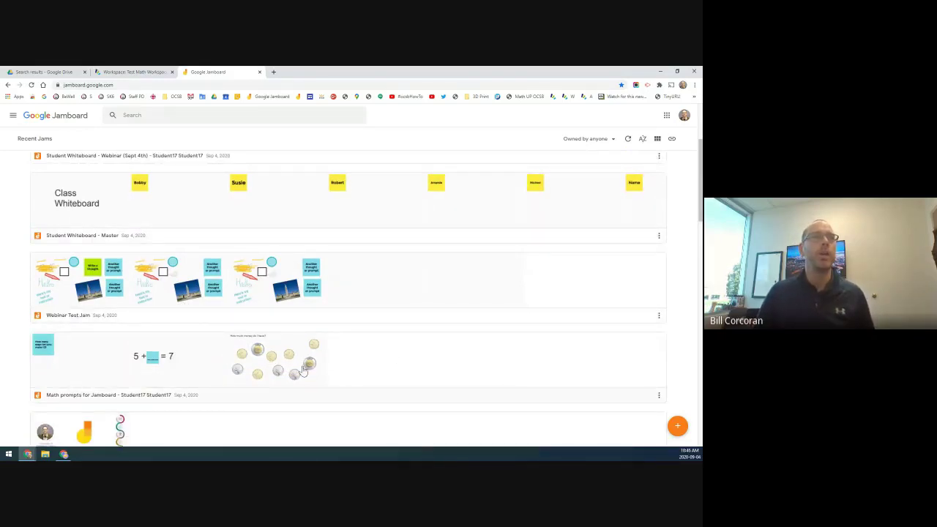
# Open the student's copy of "Math prompts for Jamboard", check the Workspace briefly, and return to the list of recent jams
pyautogui.click(129, 350)
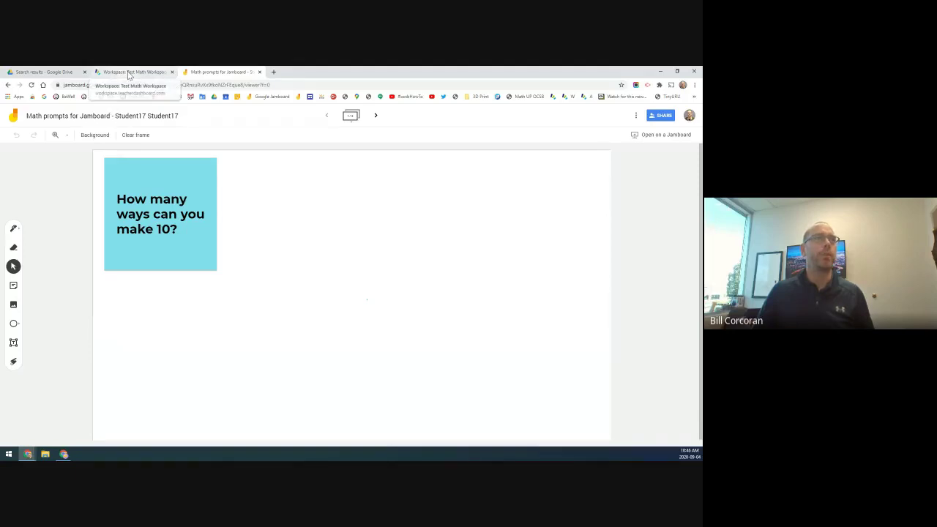
pyautogui.click(128, 74)
pyautogui.click(208, 71)
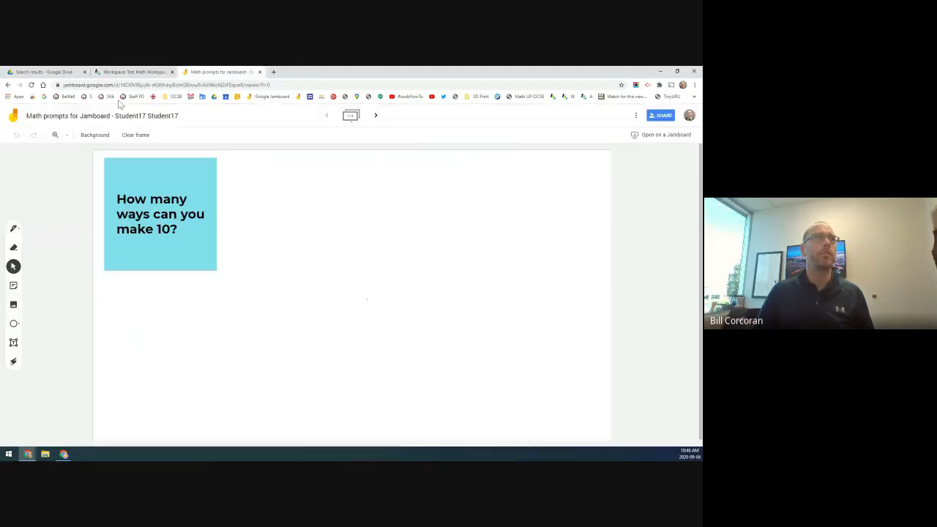
pyautogui.click(14, 117)
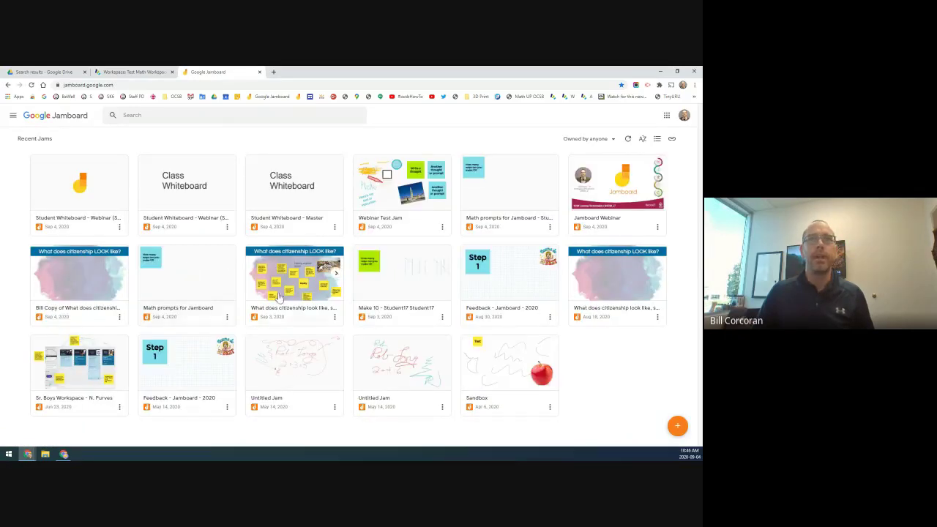
# Show the recent jams in list view and open the original "Math prompts for Jamboard" jam
pyautogui.click(657, 138)
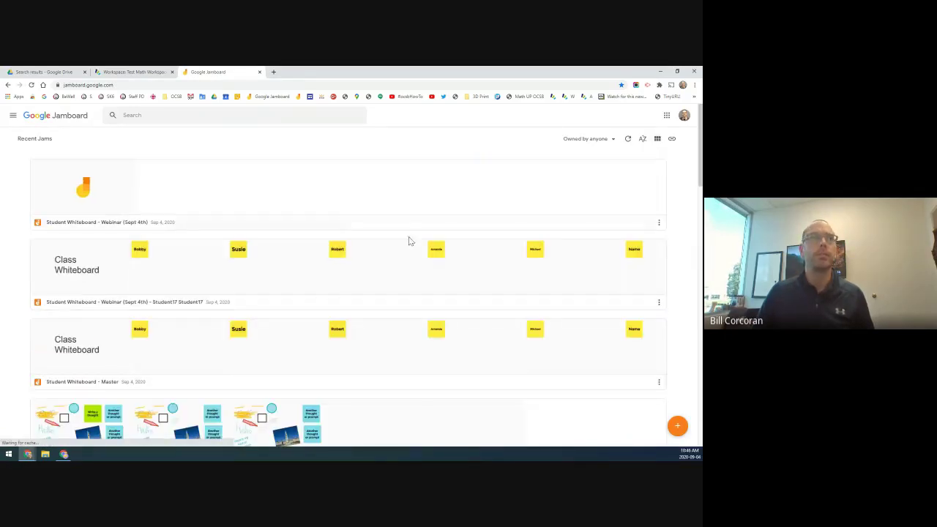
pyautogui.scroll(-6, 314, 284)
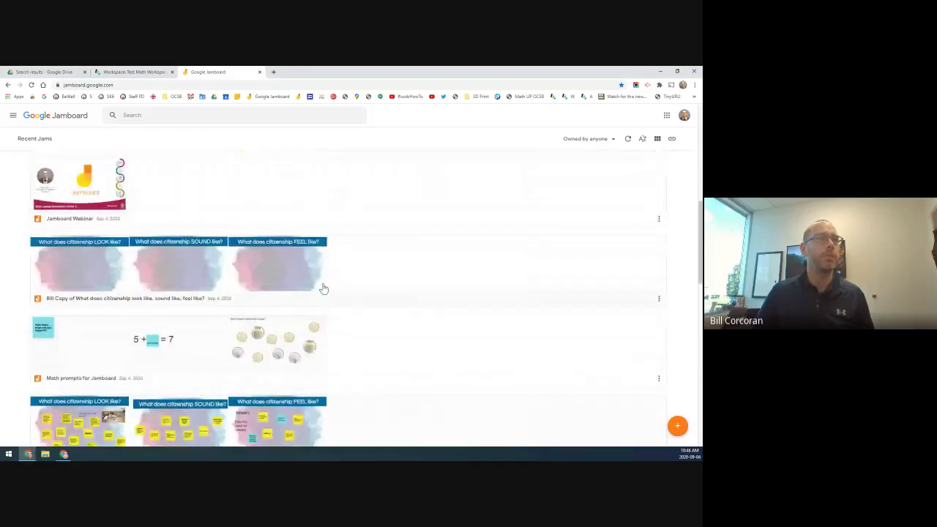
pyautogui.click(89, 354)
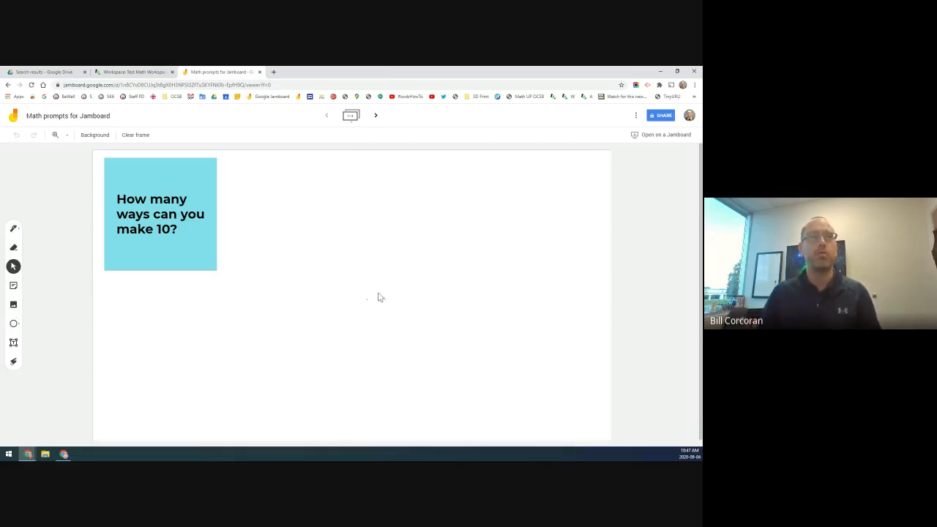
# Go to the second frame and replace the blank on the equation's blue sticky note with 2
pyautogui.click(375, 117)
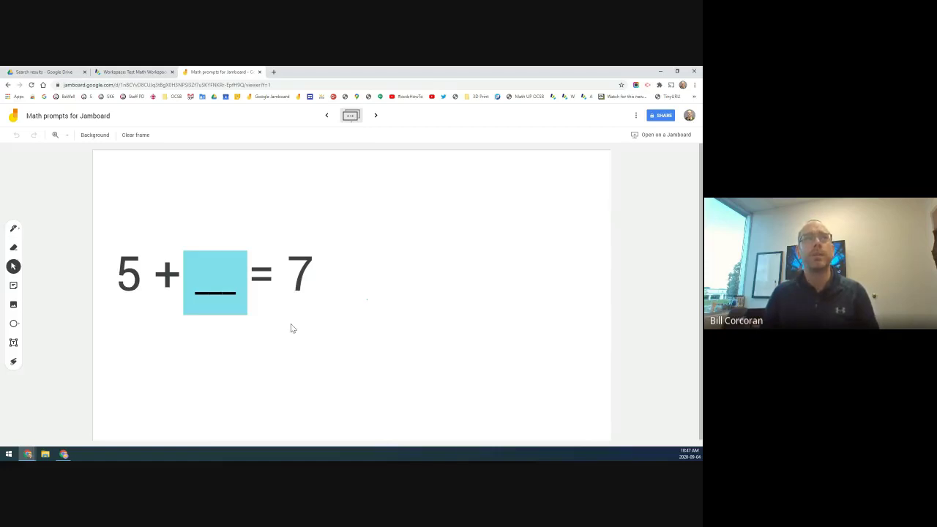
pyautogui.doubleClick(221, 286)
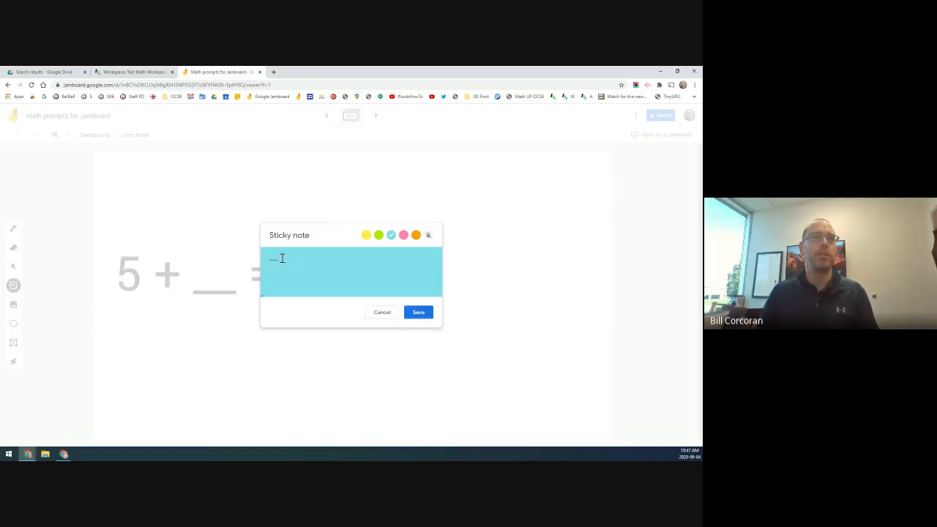
pyautogui.moveTo(281, 258); pyautogui.dragTo(264, 262)
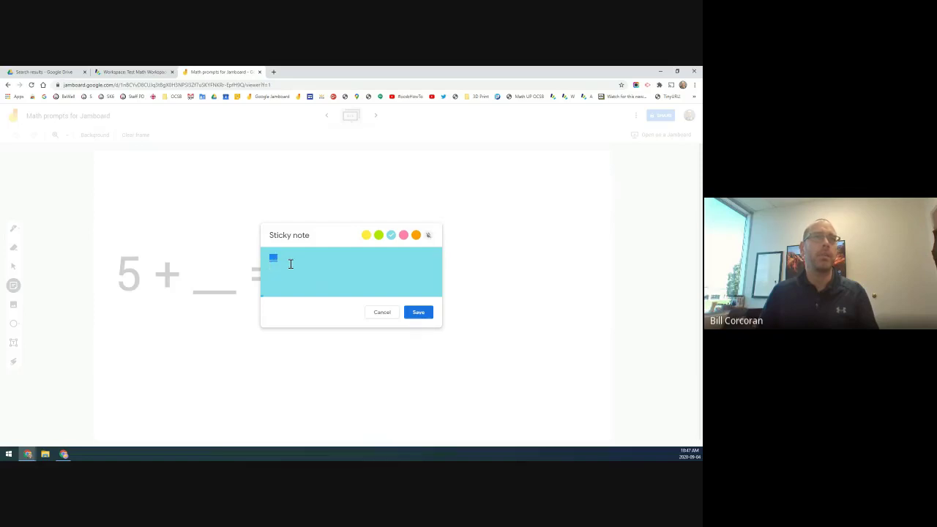
pyautogui.write('2')
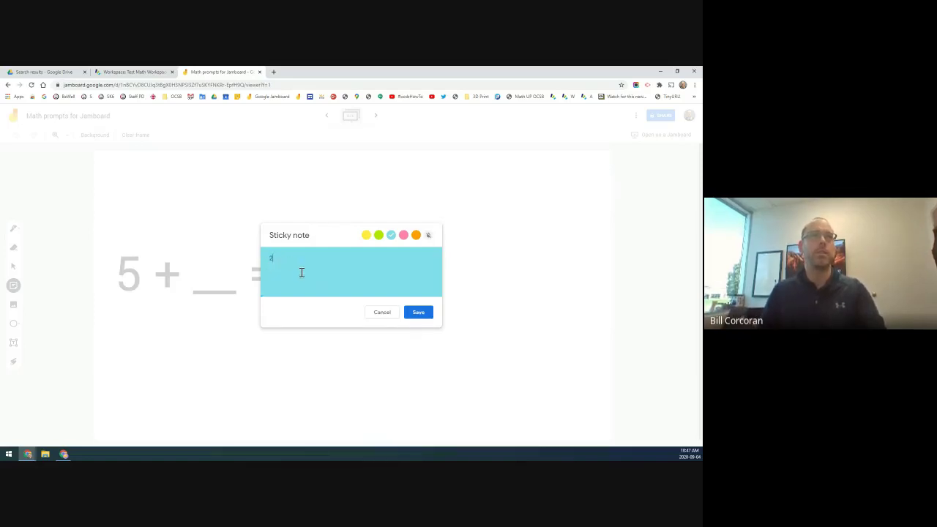
pyautogui.click(416, 314)
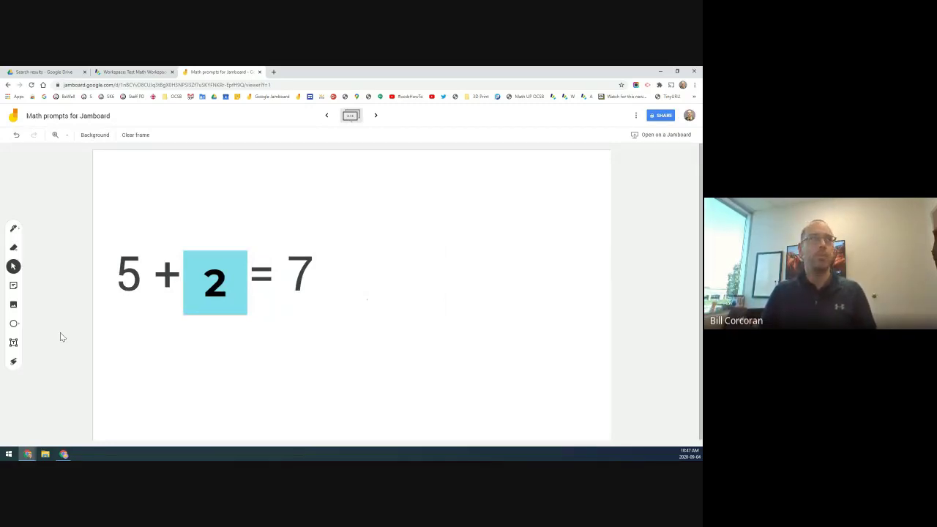
# Add a blue sticky note containing a "__" blank and place it below the 5 in the equation
pyautogui.click(14, 286)
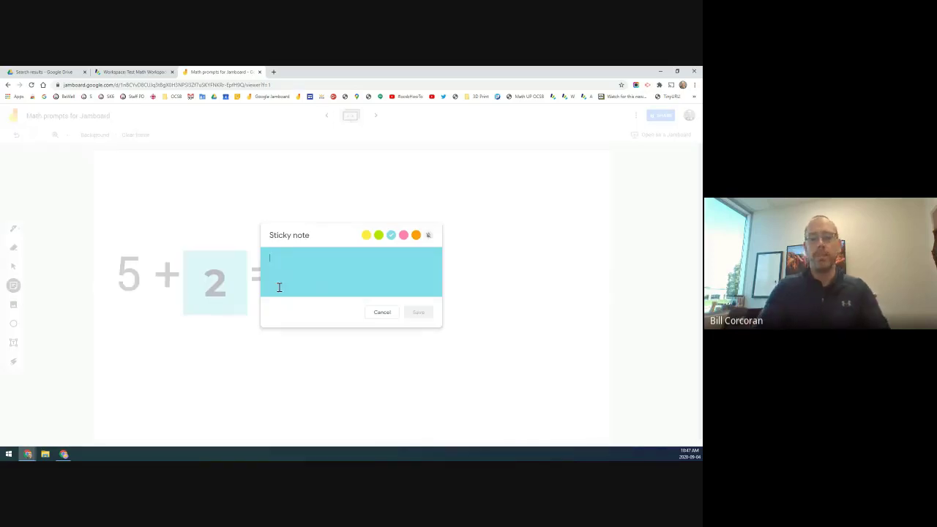
pyautogui.write('__')
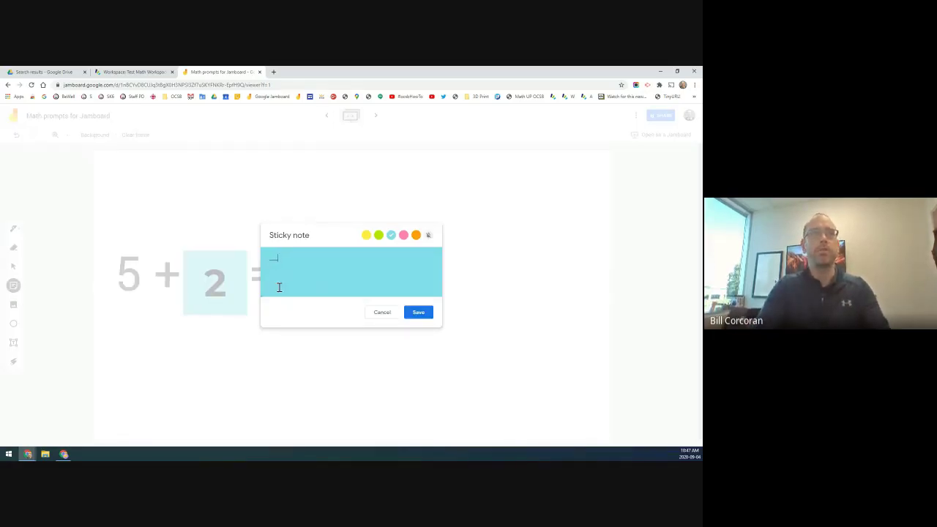
pyautogui.click(418, 311)
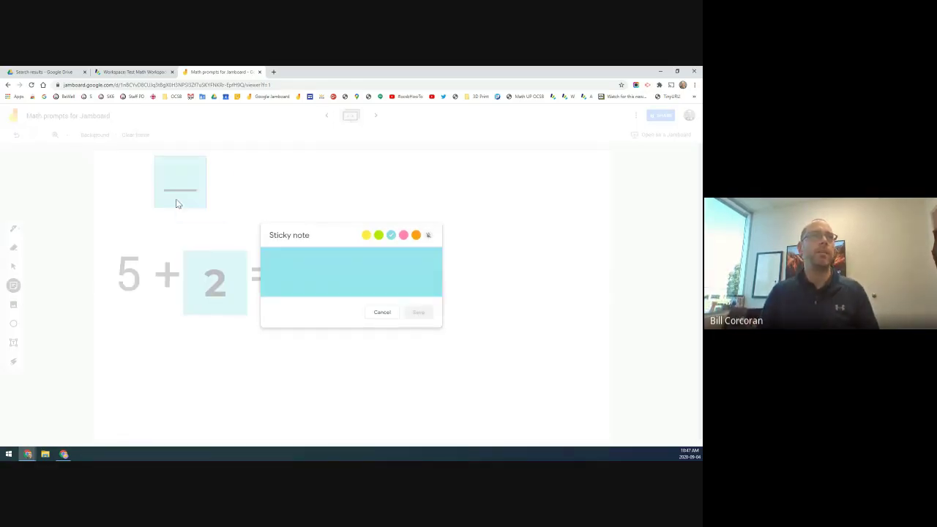
pyautogui.moveTo(184, 175); pyautogui.dragTo(144, 381)
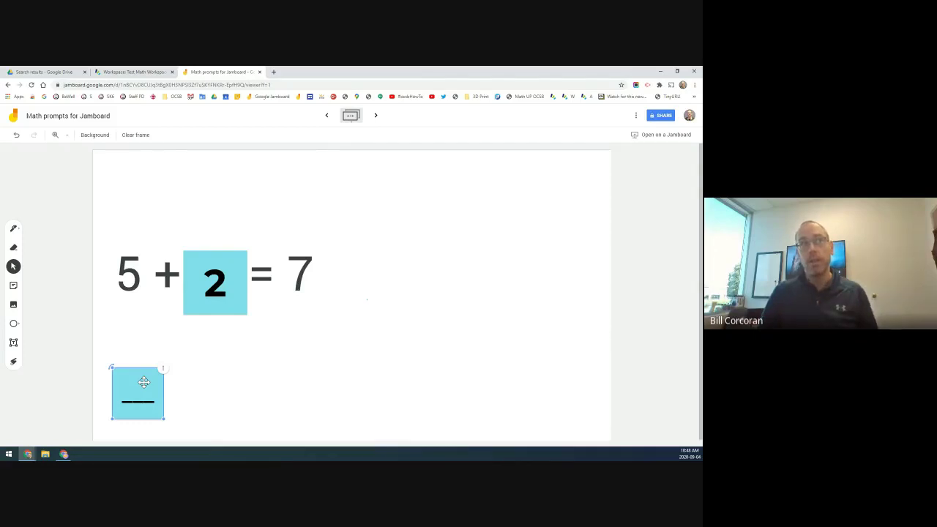
pyautogui.click(202, 358)
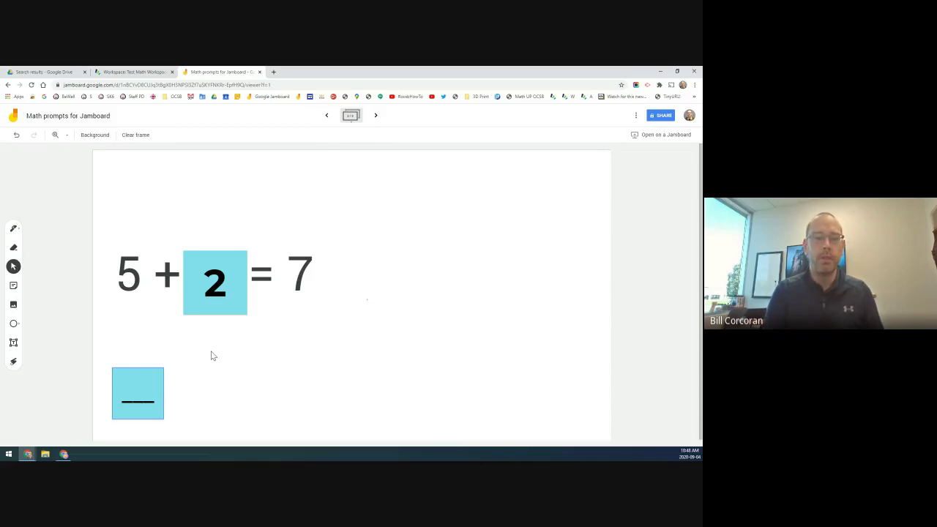
# Duplicate the "5 + __ = 7" text box and place the copy above the original equation
pyautogui.click(261, 282)
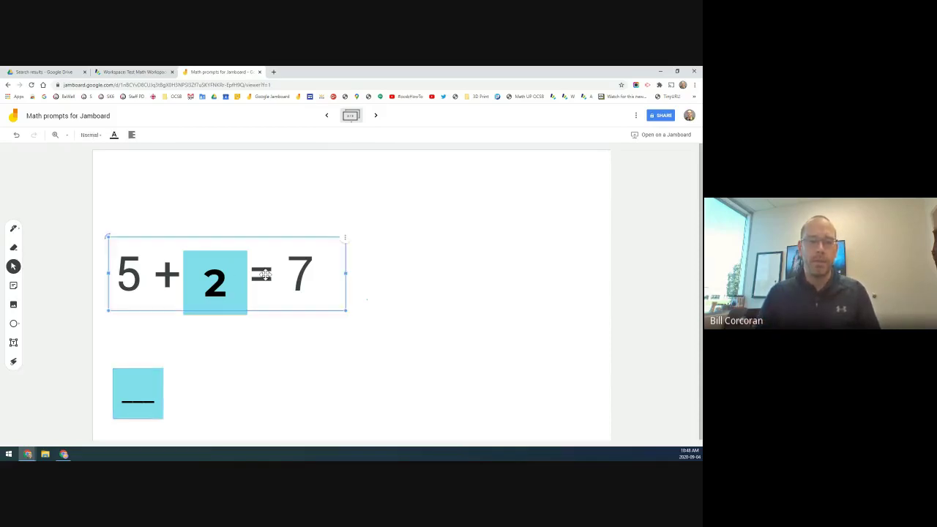
pyautogui.click(344, 238)
pyautogui.click(355, 251)
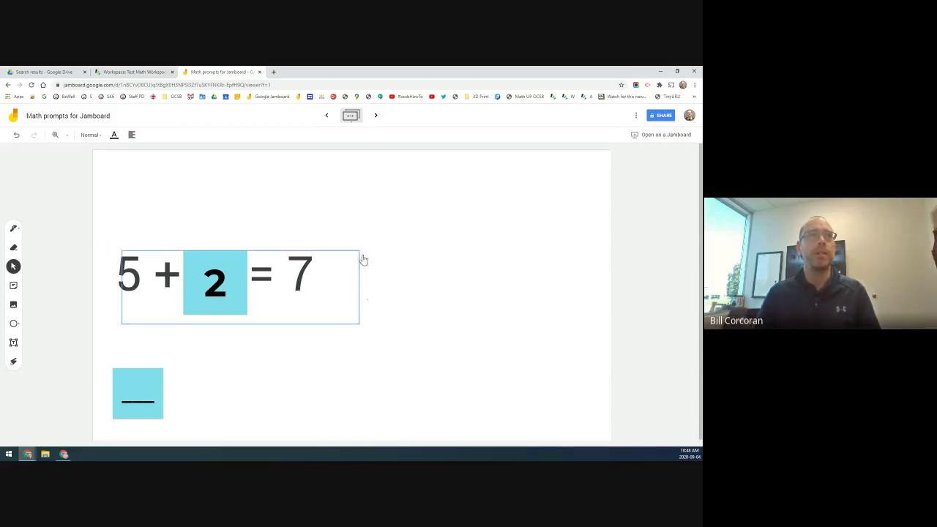
pyautogui.moveTo(293, 247); pyautogui.dragTo(291, 157)
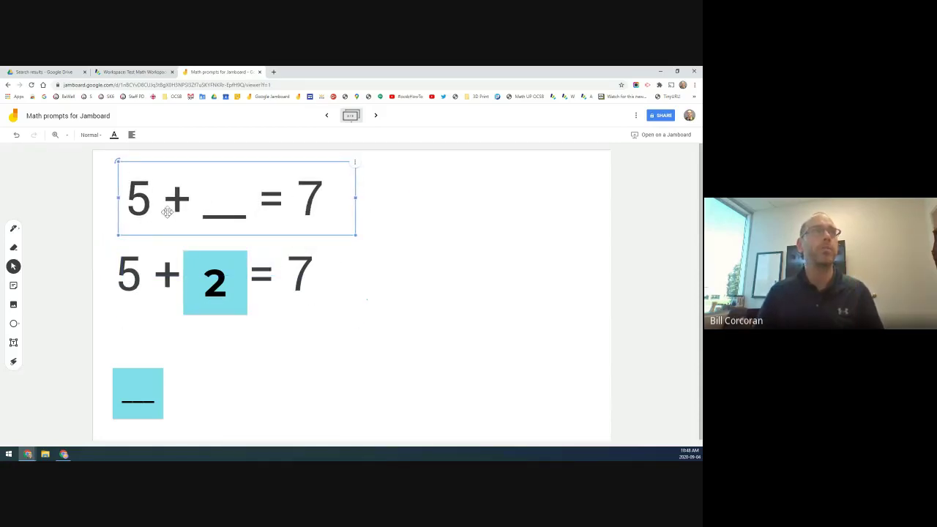
# Add a transparent sticky note containing a "__" blank and place it to the right of the upper equation
pyautogui.click(14, 286)
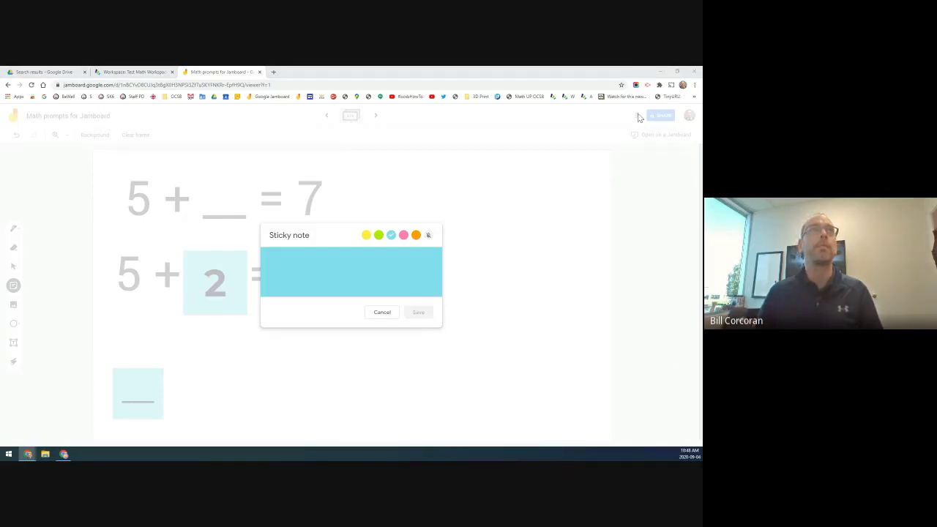
pyautogui.click(429, 236)
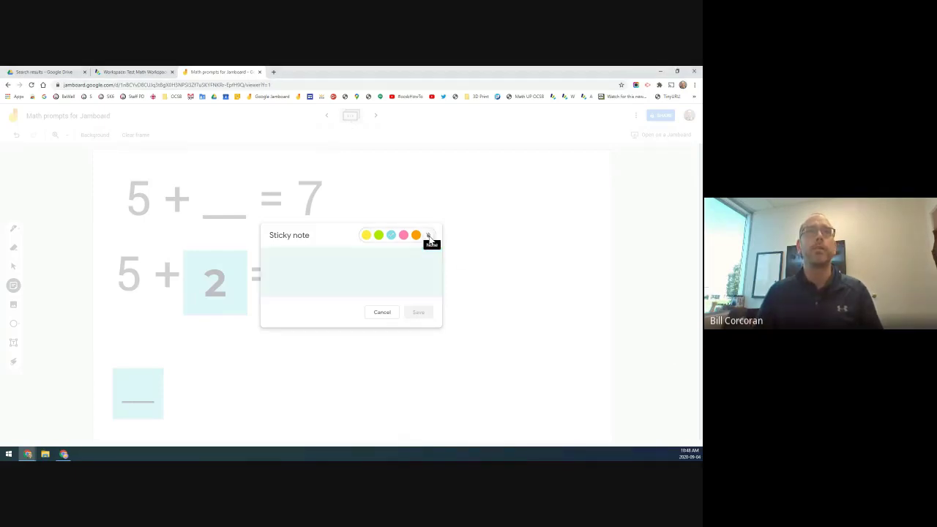
pyautogui.click(367, 269)
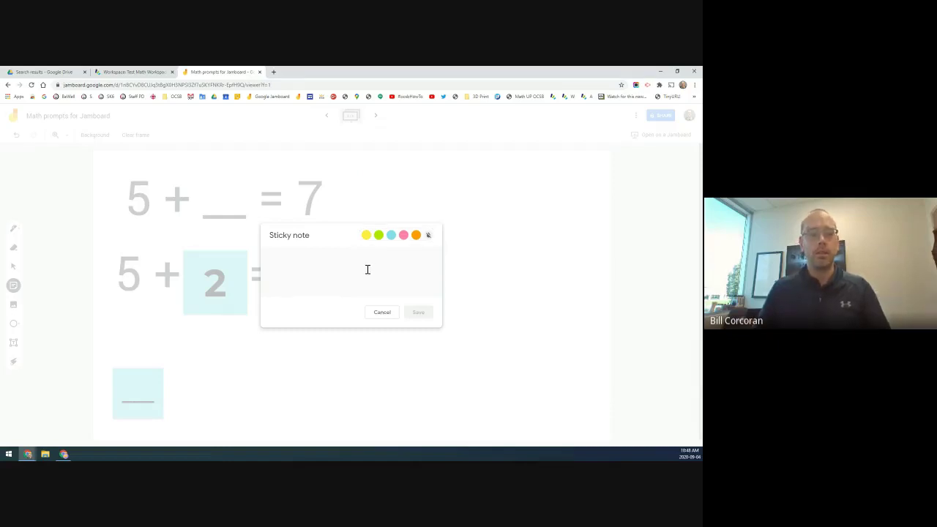
pyautogui.write('__')
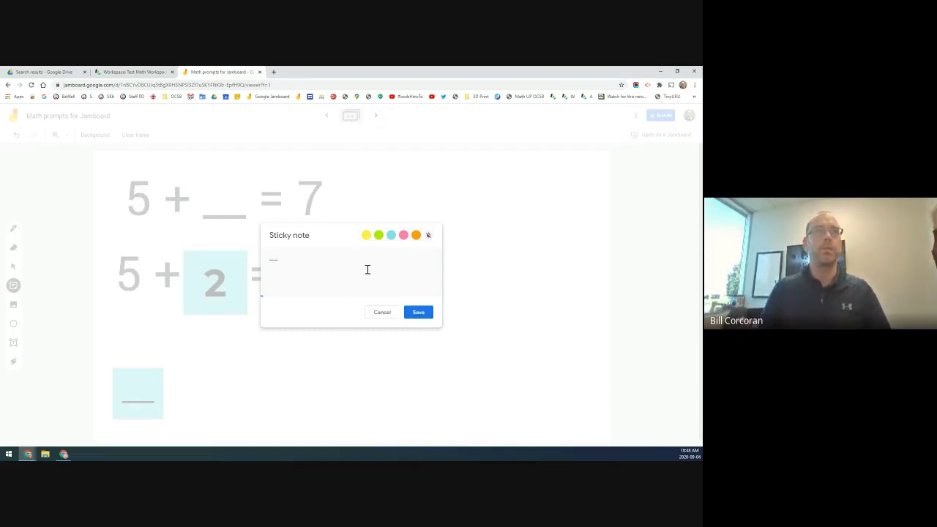
pyautogui.click(414, 312)
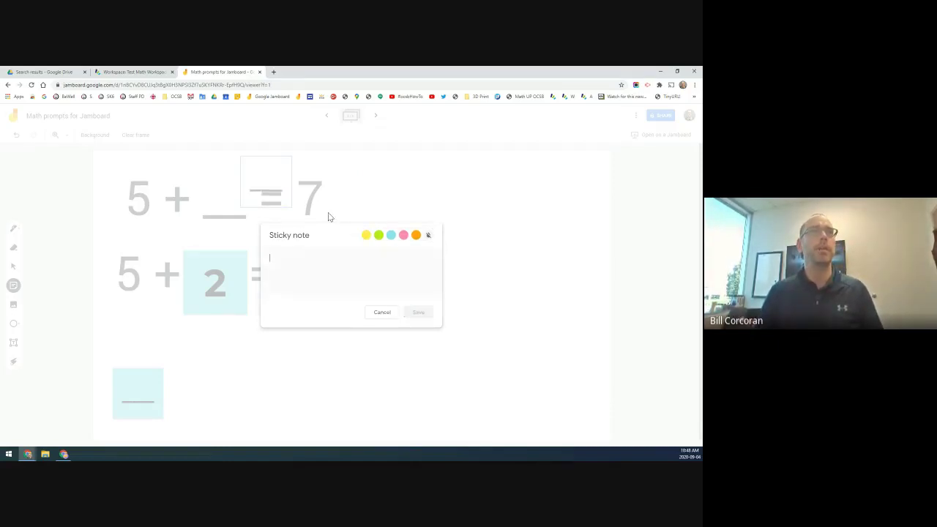
pyautogui.moveTo(254, 191); pyautogui.dragTo(481, 232)
# Replace the underscore blank in the upper equation's text with spaces and move the transparent blank note into the gap
pyautogui.click(303, 199)
pyautogui.click(302, 200)
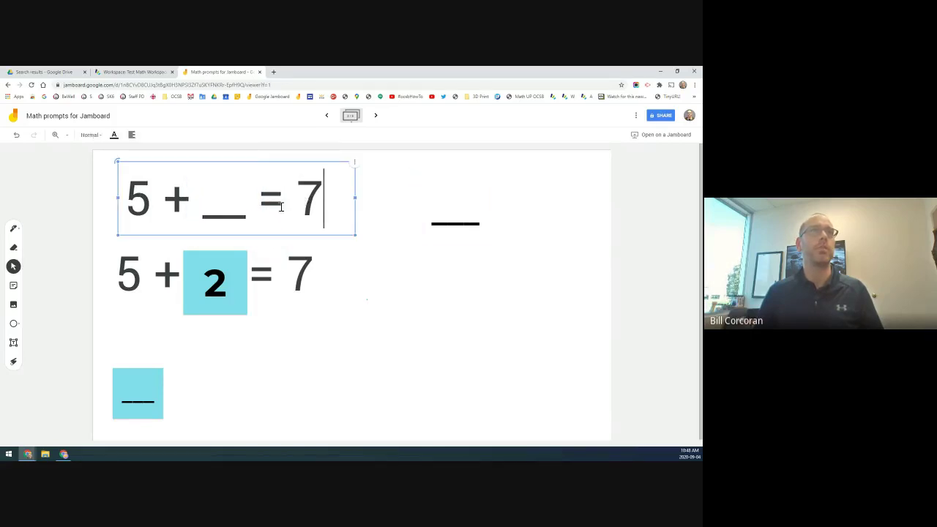
pyautogui.click(263, 202)
pyautogui.moveTo(251, 212); pyautogui.dragTo(202, 218)
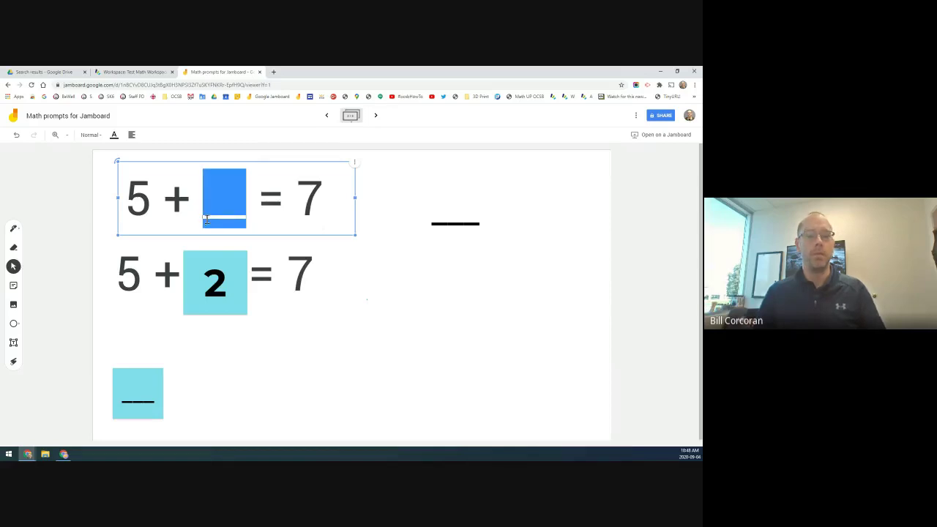
pyautogui.click(431, 284)
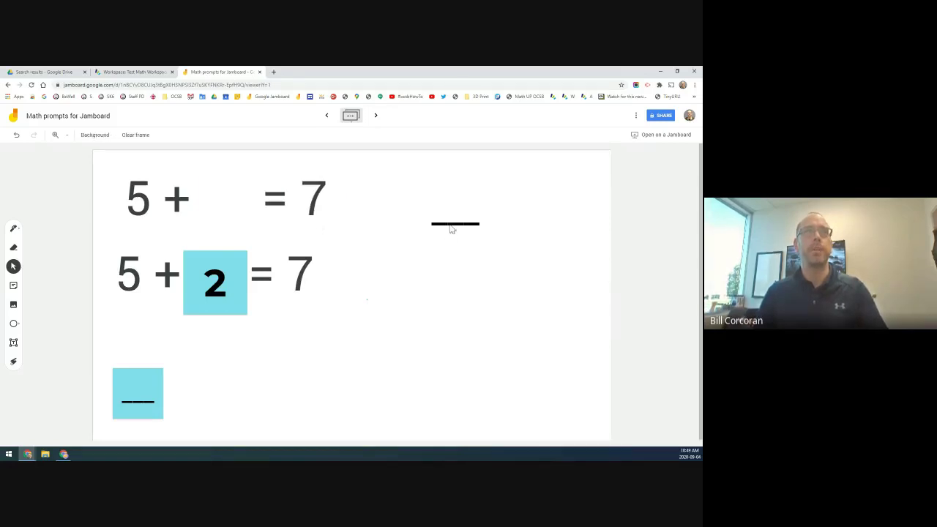
pyautogui.moveTo(454, 218); pyautogui.dragTo(229, 212)
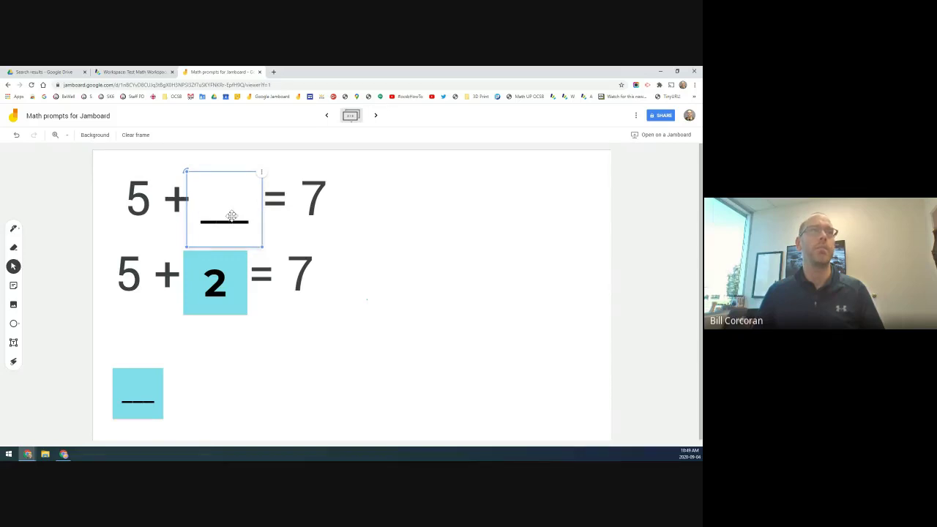
pyautogui.click(472, 303)
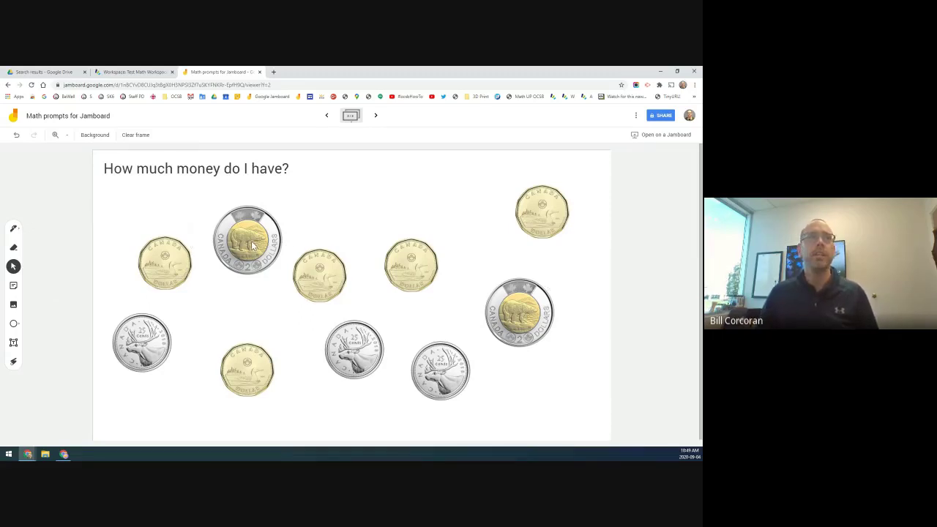
# On the "How much money do I have?" frame, sort the coins into separate groups of one-dollar coins, quarters and two-dollar coins
pyautogui.moveTo(258, 235); pyautogui.dragTo(472, 216)
pyautogui.moveTo(519, 311); pyautogui.dragTo(497, 289)
pyautogui.moveTo(407, 271); pyautogui.dragTo(222, 250)
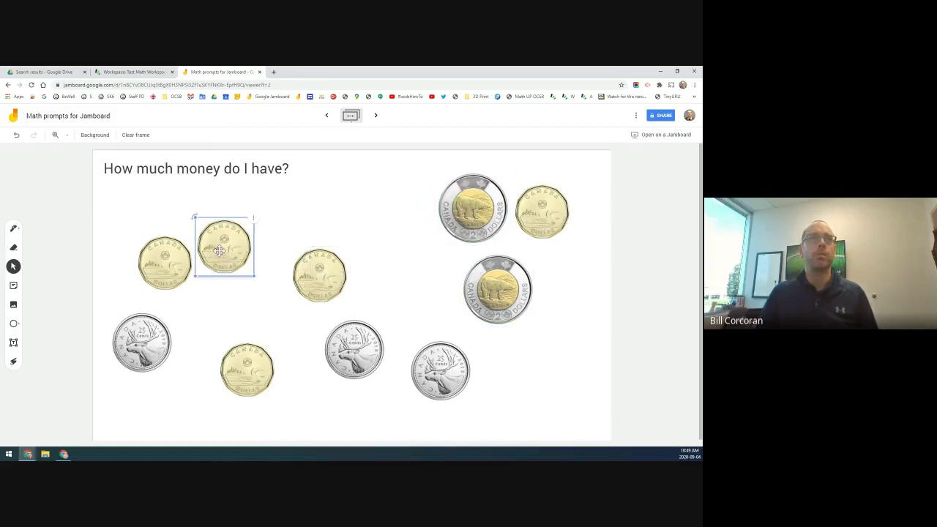
pyautogui.moveTo(322, 294); pyautogui.dragTo(252, 314)
pyautogui.moveTo(249, 369); pyautogui.dragTo(221, 359)
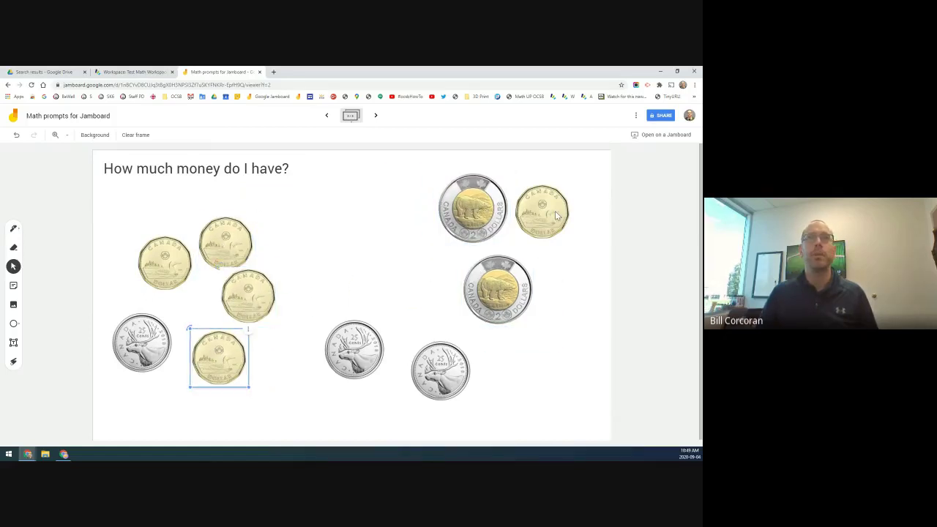
pyautogui.moveTo(555, 212); pyautogui.dragTo(286, 261)
pyautogui.click(142, 343)
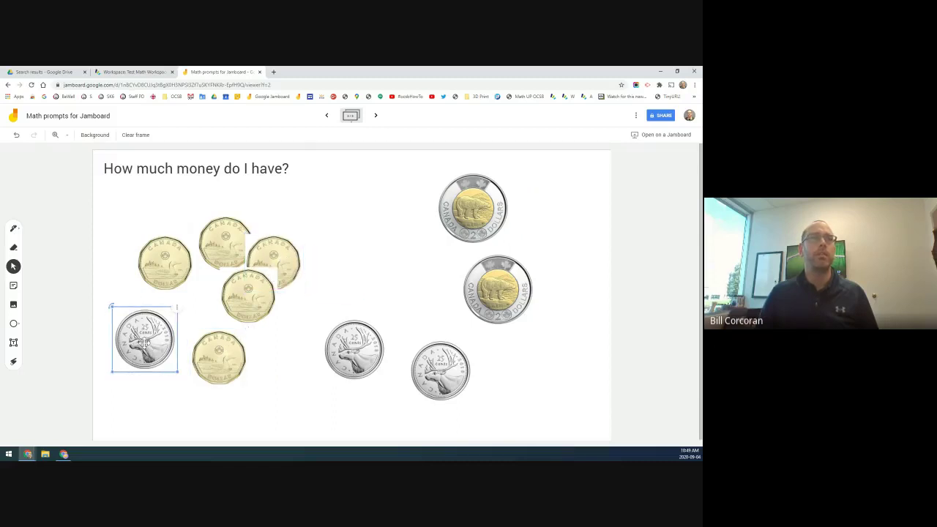
pyautogui.moveTo(142, 344); pyautogui.dragTo(371, 281)
pyautogui.moveTo(438, 366); pyautogui.dragTo(419, 348)
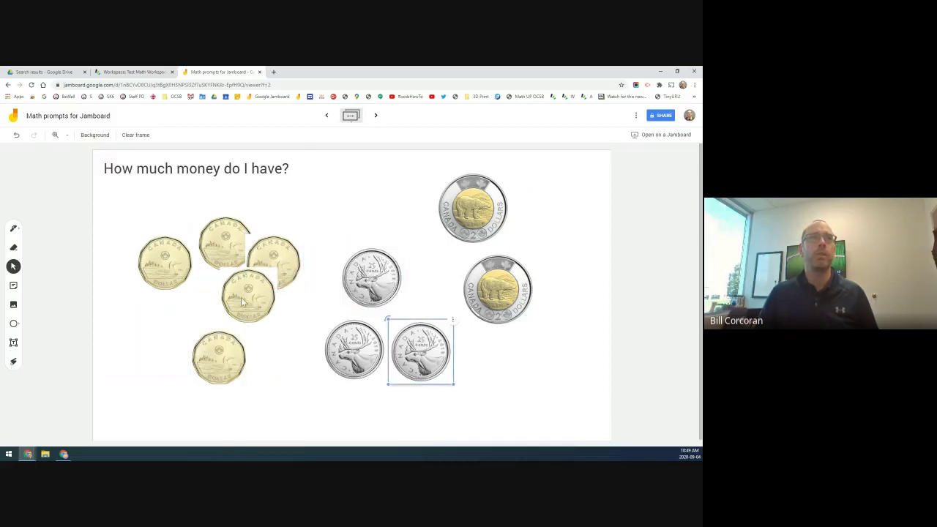
# Spread out the one-dollar coins so that none of them overlap within their group
pyautogui.moveTo(241, 302); pyautogui.dragTo(138, 339)
pyautogui.moveTo(165, 264); pyautogui.dragTo(144, 257)
pyautogui.moveTo(223, 251); pyautogui.dragTo(196, 288)
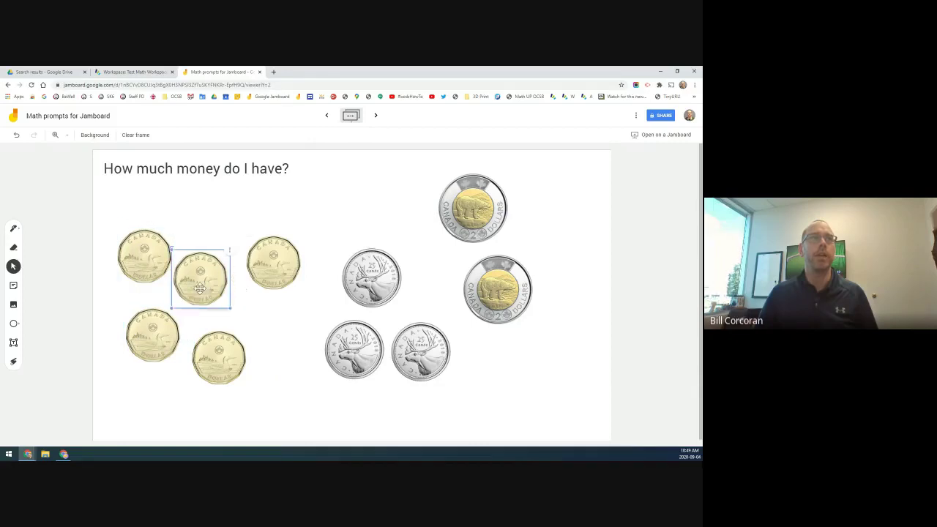
pyautogui.moveTo(253, 270); pyautogui.dragTo(247, 311)
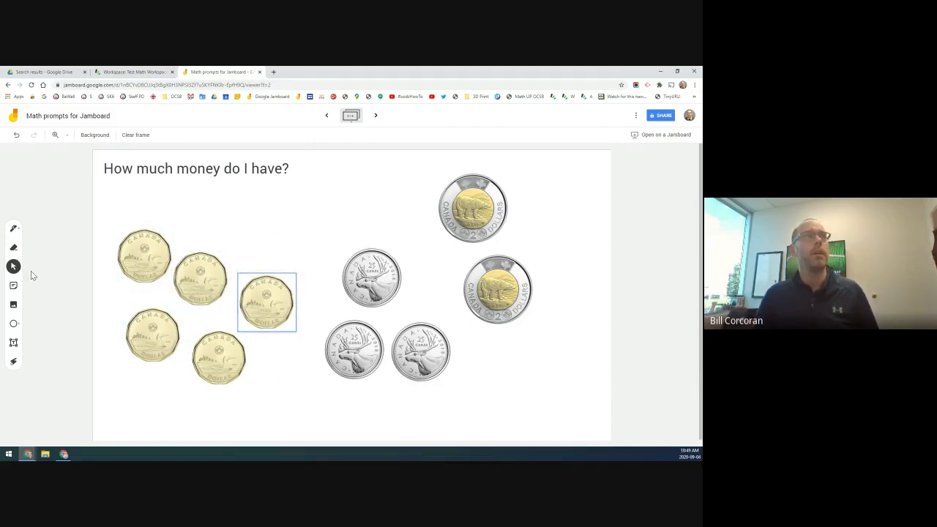
# Replace the black pen stroke with a blue marker outline around the one-dollar coins and handwrite 5 above it
pyautogui.click(14, 229)
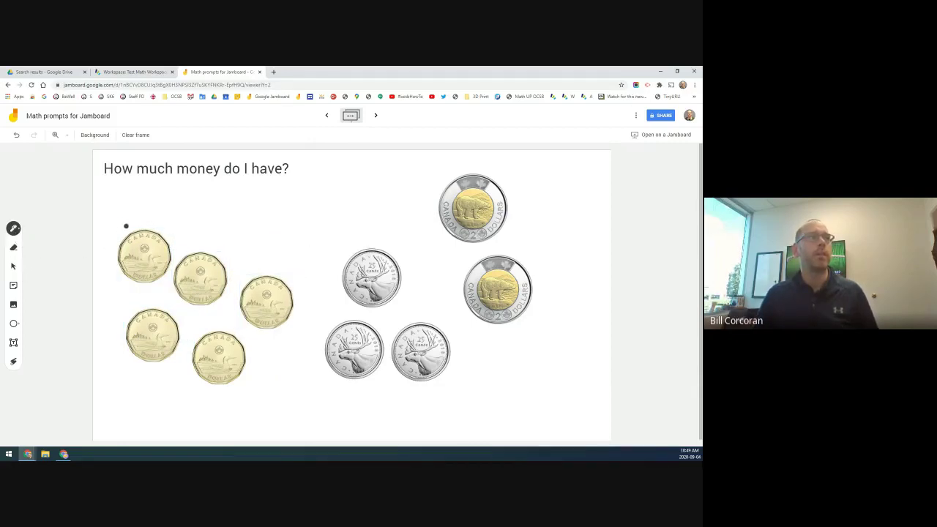
pyautogui.moveTo(128, 229)
pyautogui.mouseDown()
pyautogui.moveTo(98, 301)
pyautogui.moveTo(136, 376)
pyautogui.mouseUp()
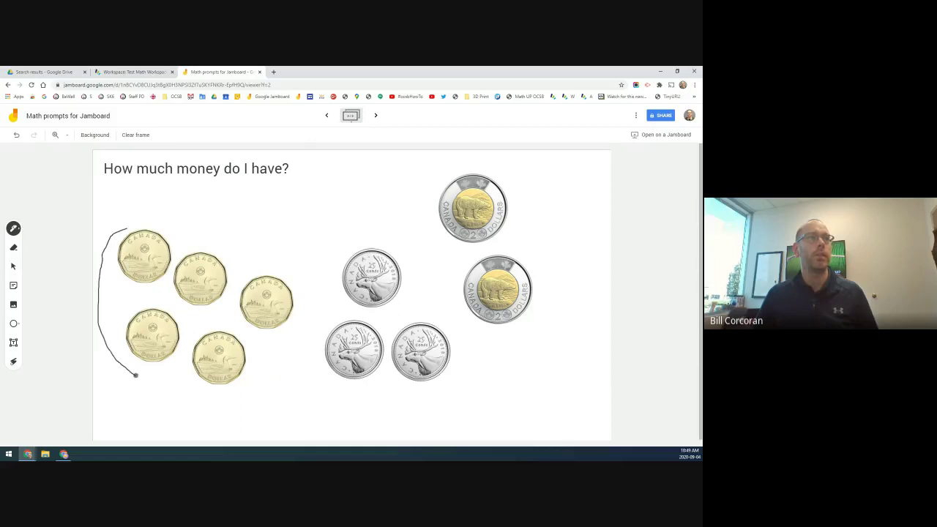
pyautogui.click(14, 229)
pyautogui.click(52, 230)
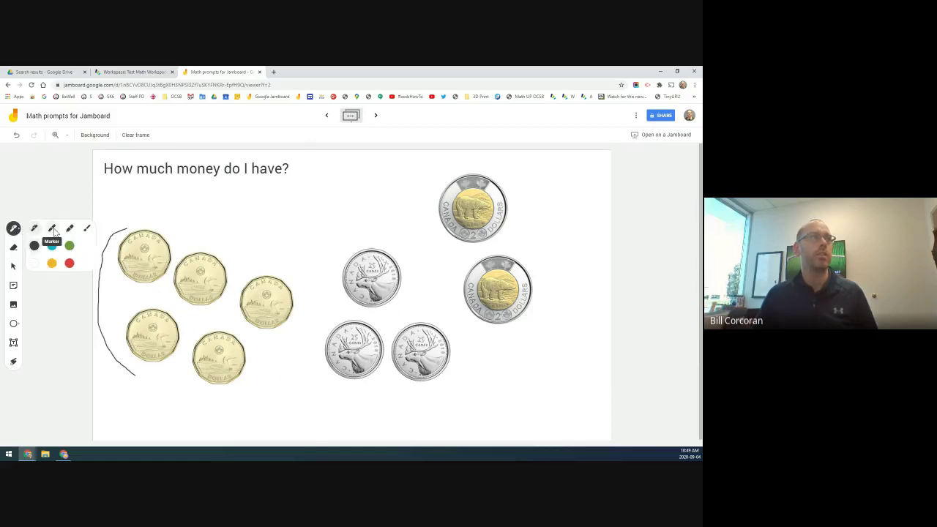
pyautogui.click(52, 247)
pyautogui.click(16, 134)
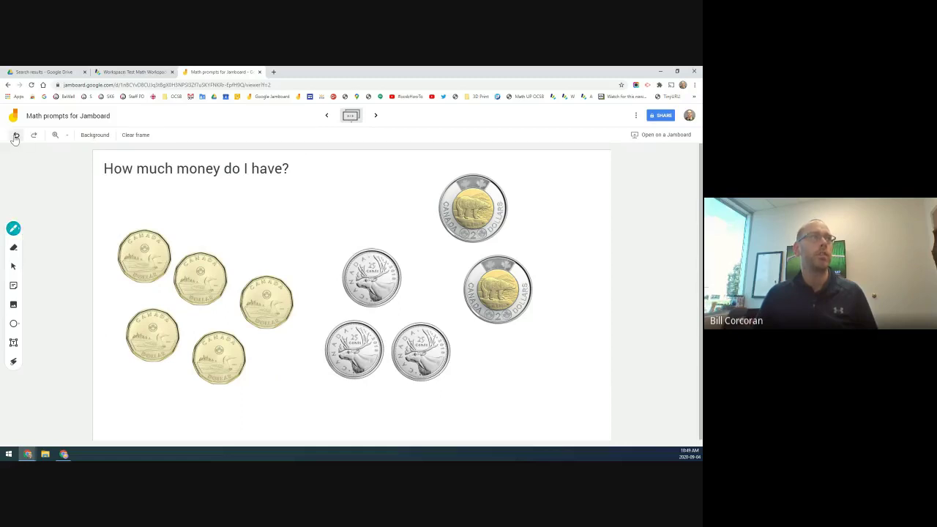
pyautogui.moveTo(142, 216)
pyautogui.mouseDown()
pyautogui.moveTo(100, 259)
pyautogui.moveTo(177, 391)
pyautogui.moveTo(315, 353)
pyautogui.moveTo(226, 245)
pyautogui.moveTo(143, 217)
pyautogui.mouseUp()
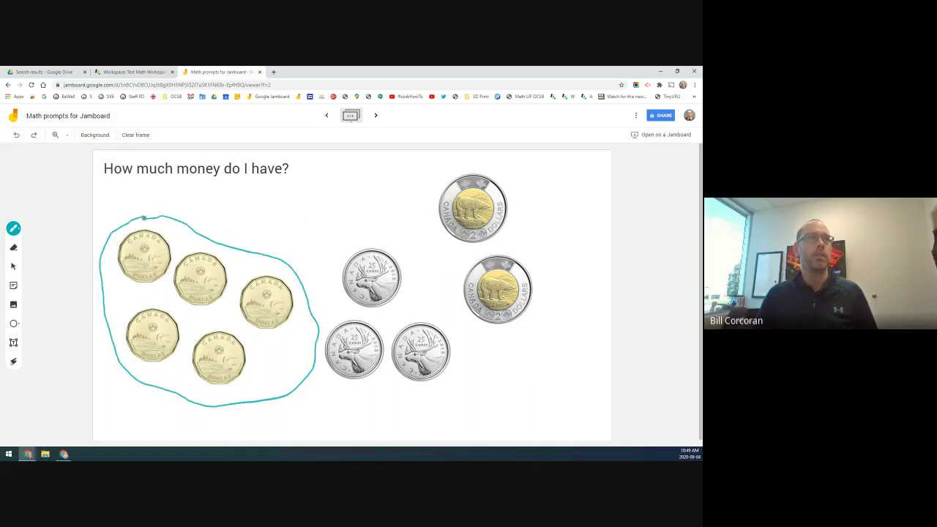
pyautogui.moveTo(211, 193)
pyautogui.mouseDown()
pyautogui.moveTo(194, 193)
pyautogui.moveTo(193, 218)
pyautogui.mouseUp()
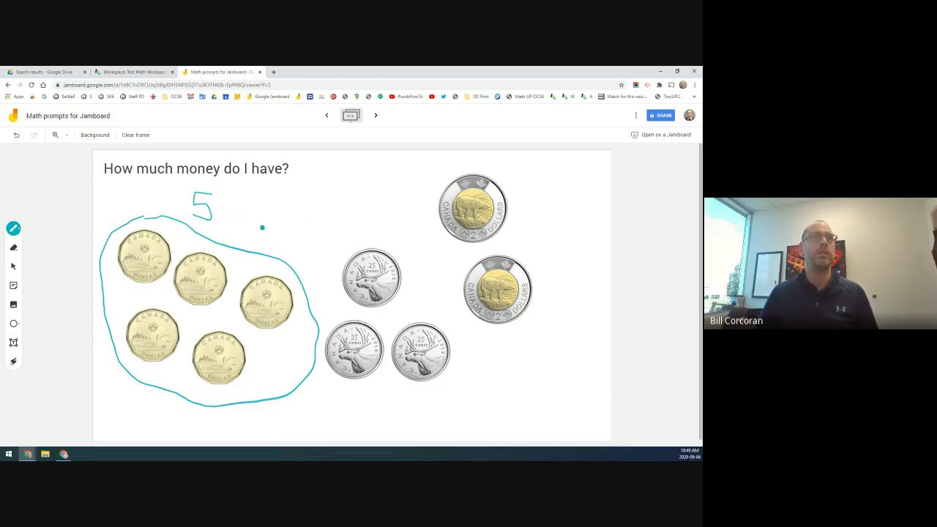
# Circle the three quarters with a green marker outline and handwrite 3 above it
pyautogui.click(13, 228)
pyautogui.click(69, 246)
pyautogui.moveTo(359, 237); pyautogui.dragTo(322, 364)
pyautogui.moveTo(382, 387)
pyautogui.mouseDown()
pyautogui.moveTo(408, 256)
pyautogui.moveTo(359, 235)
pyautogui.moveTo(358, 210)
pyautogui.moveTo(365, 216)
pyautogui.moveTo(354, 224)
pyautogui.mouseUp()
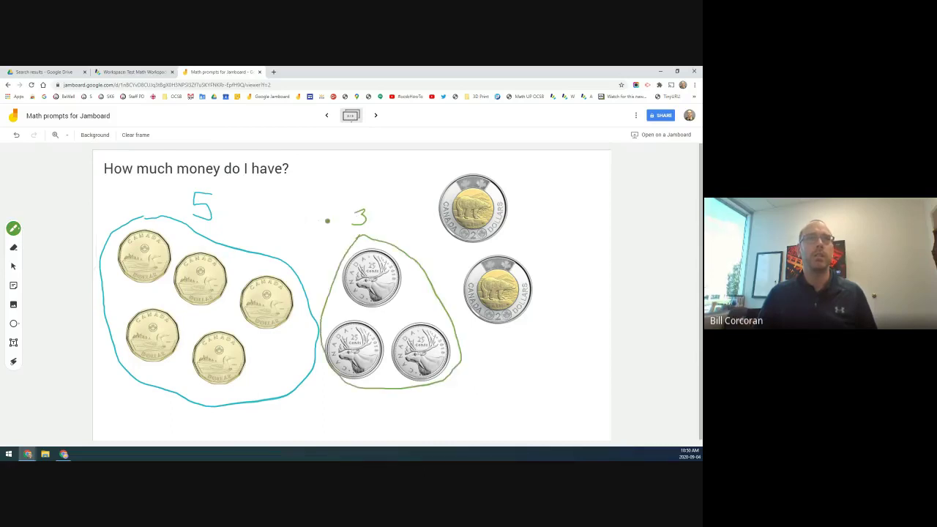
# Circle the two-dollar coins with a yellow marker outline and handwrite 2 beside it
pyautogui.click(14, 229)
pyautogui.click(51, 263)
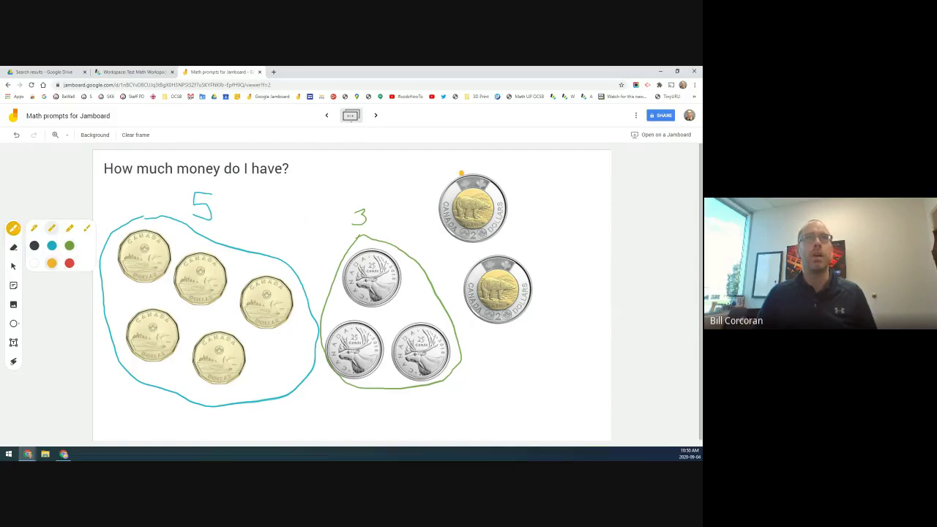
pyautogui.moveTo(461, 165)
pyautogui.mouseDown()
pyautogui.moveTo(434, 180)
pyautogui.moveTo(452, 294)
pyautogui.moveTo(516, 184)
pyautogui.moveTo(456, 162)
pyautogui.mouseUp()
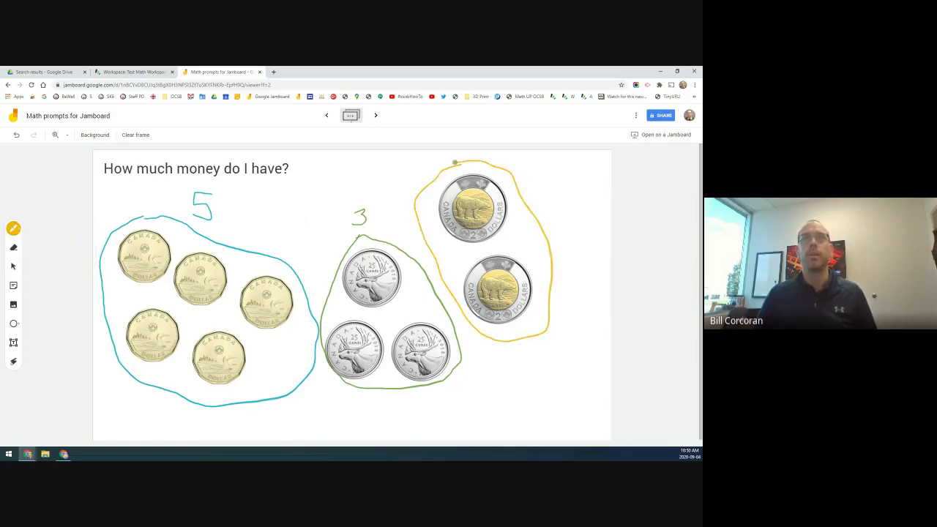
pyautogui.moveTo(539, 173)
pyautogui.mouseDown()
pyautogui.moveTo(532, 184)
pyautogui.moveTo(554, 189)
pyautogui.mouseUp()
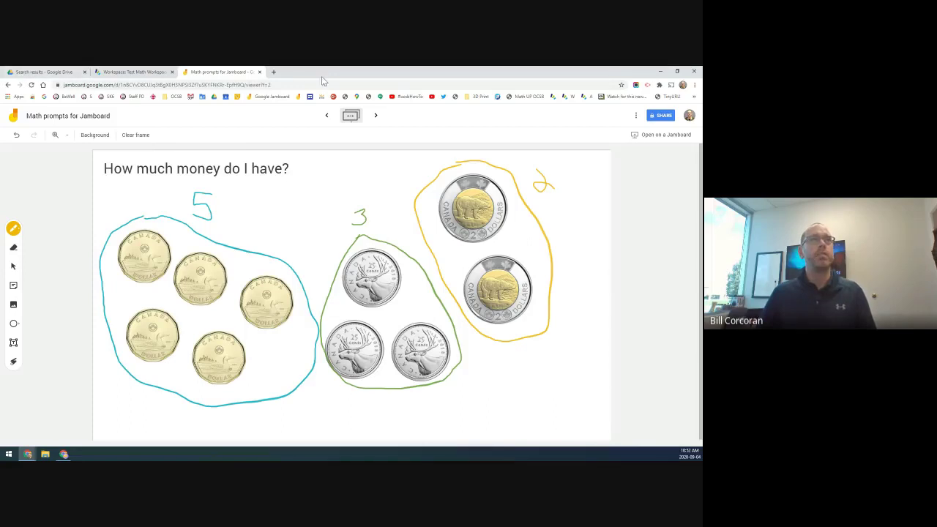
# Open the Staff Portal in a new browser tab and go to the Professional Learning site's Tools & Tech page
pyautogui.click(273, 72)
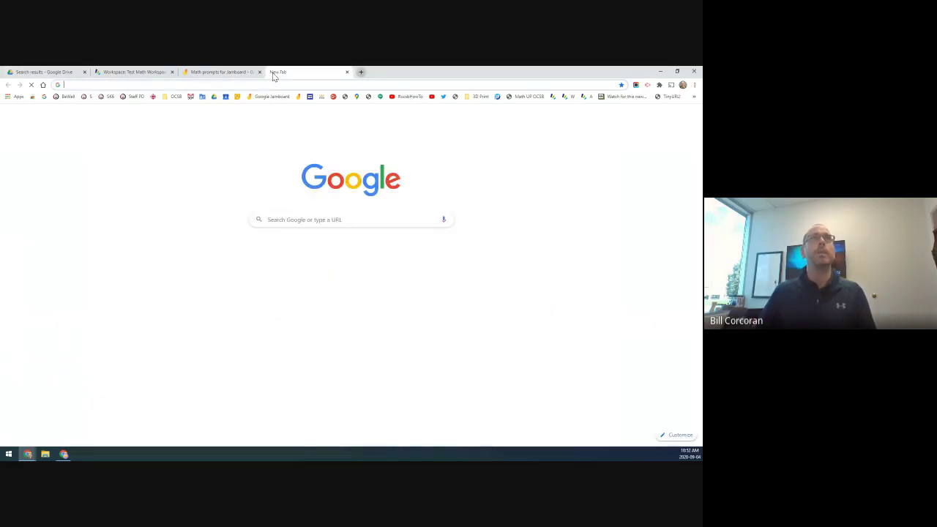
pyautogui.click(91, 97)
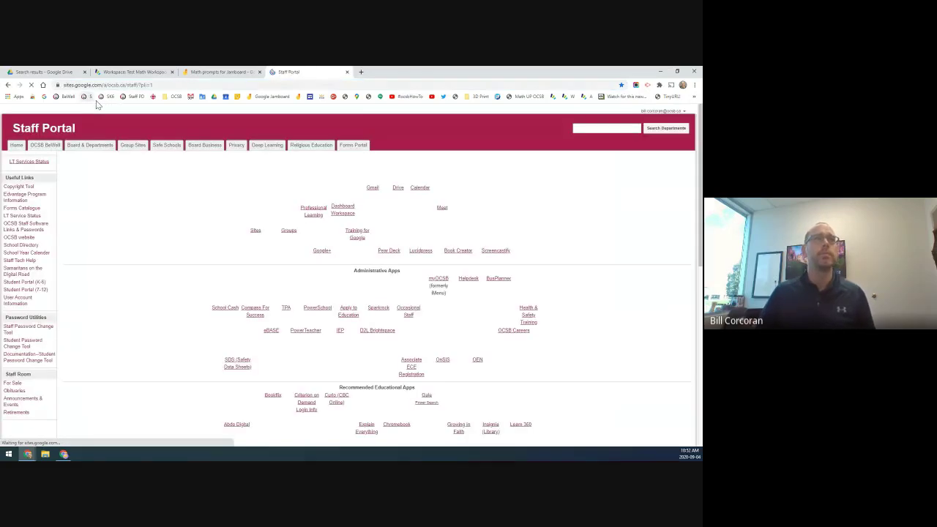
pyautogui.click(313, 219)
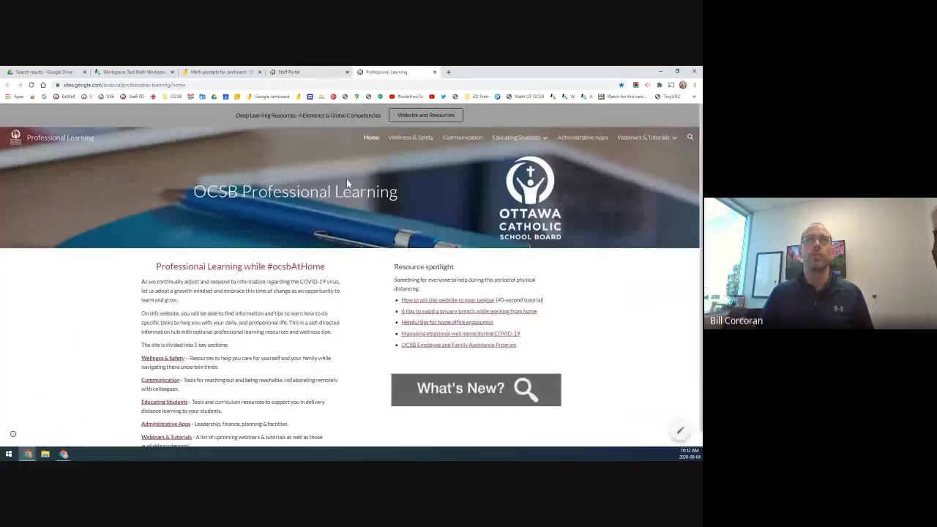
pyautogui.moveTo(504, 139)
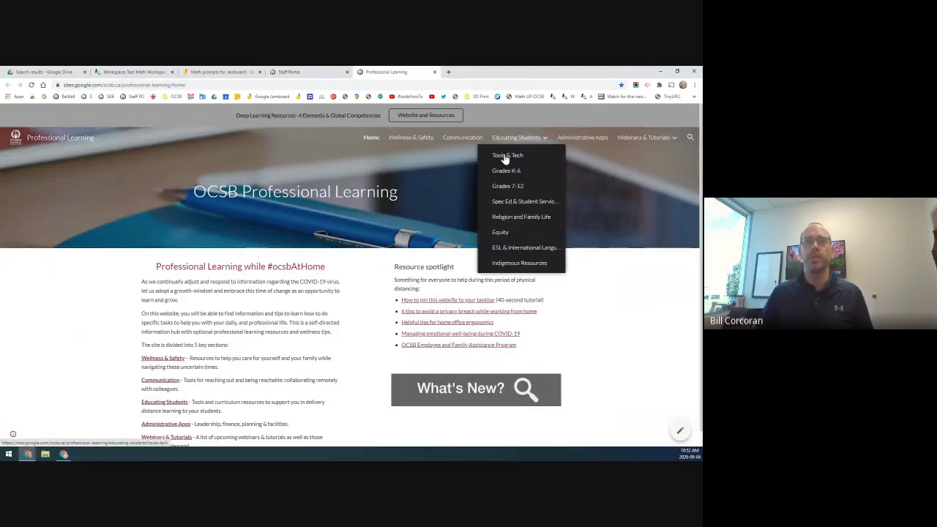
pyautogui.click(504, 158)
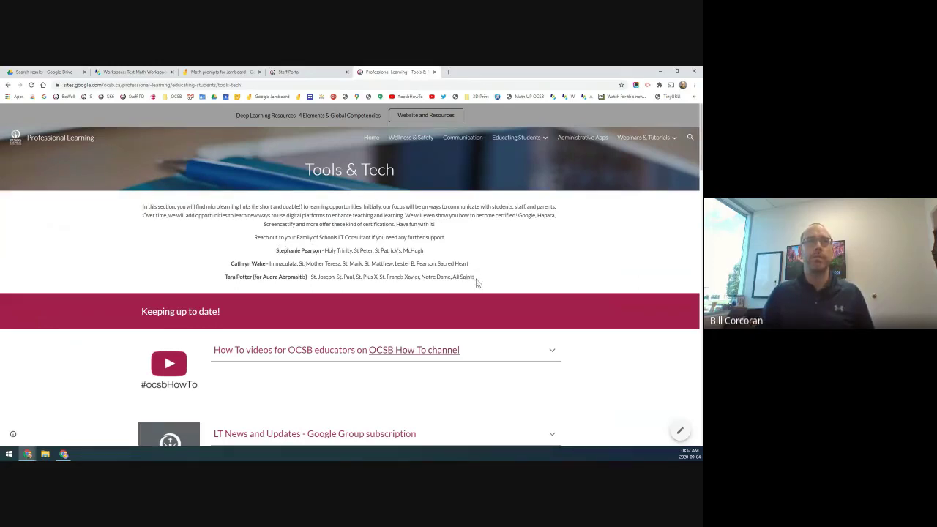
# Highlight the consultants and their schools on the Tools & Tech page, and revisit the Staff Portal before returning to that page
pyautogui.moveTo(474, 279); pyautogui.dragTo(272, 249)
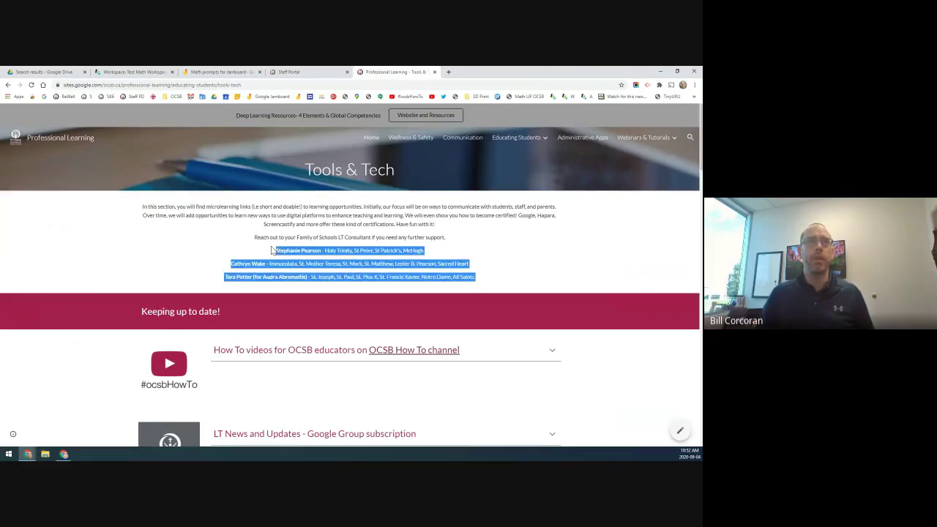
pyautogui.click(461, 240)
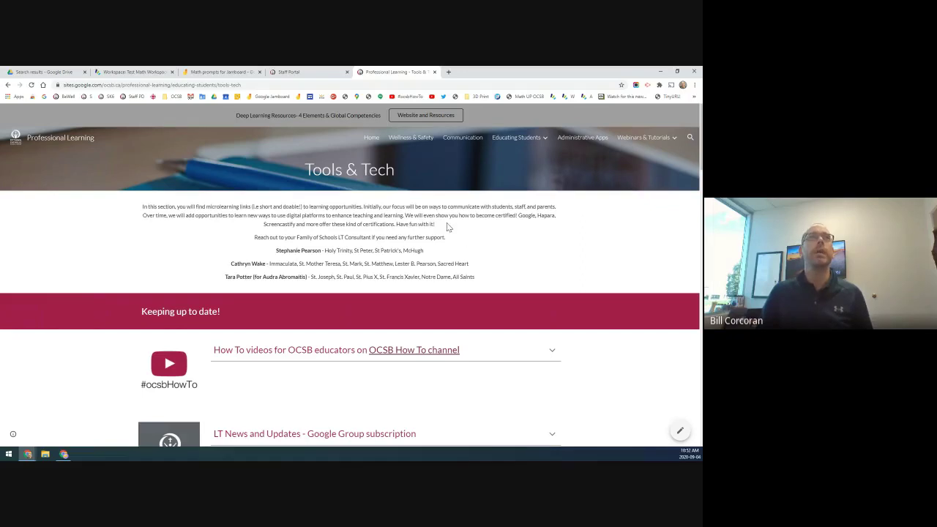
pyautogui.click(302, 75)
pyautogui.moveTo(90, 158)
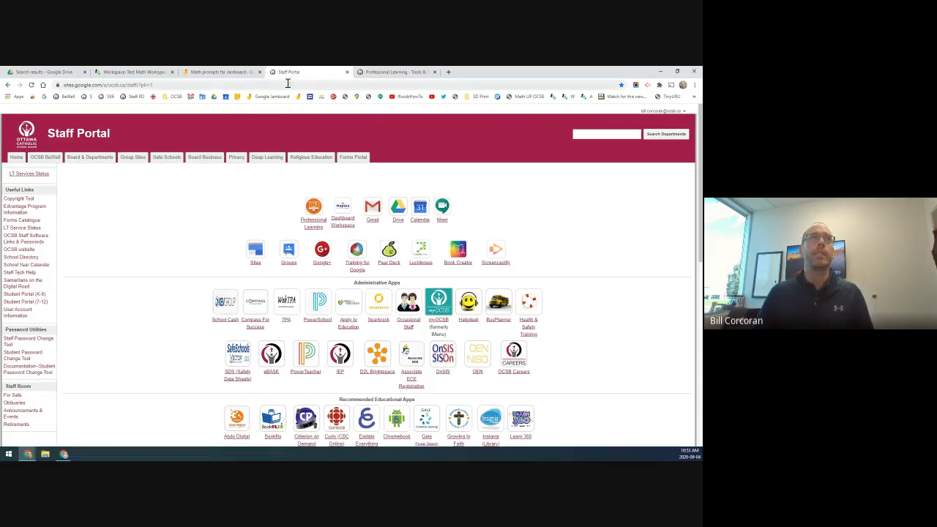
pyautogui.click(388, 72)
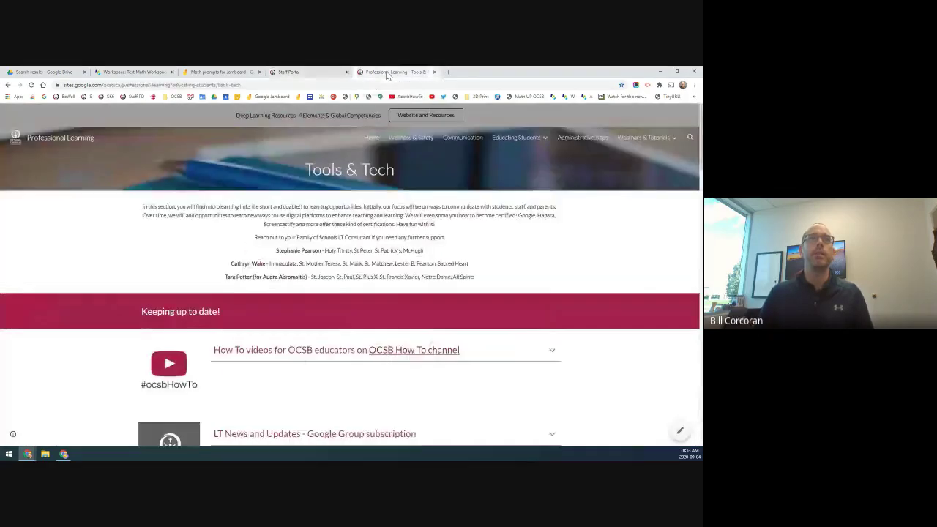
# Expand the Google Jamboard section on the Tools & Tech page to show its description and help links
pyautogui.scroll(-1, 400, 314)
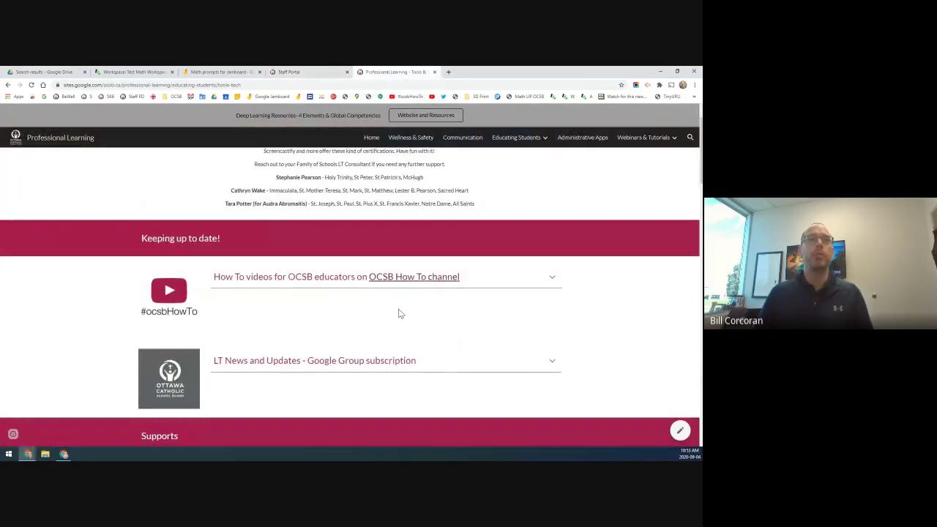
pyautogui.scroll(-5, 400, 314)
pyautogui.scroll(-4, 402, 314)
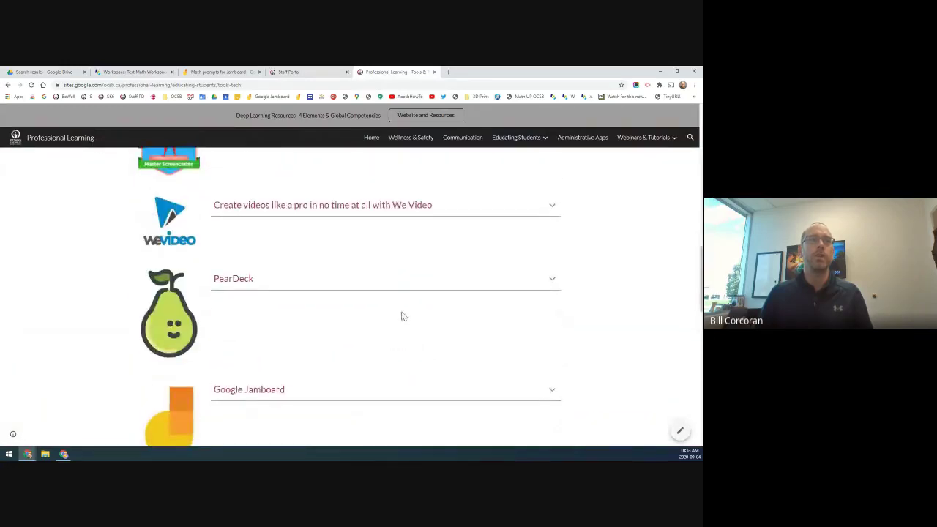
pyautogui.scroll(-1, 410, 316)
pyautogui.click(554, 317)
pyautogui.scroll(-1, 463, 319)
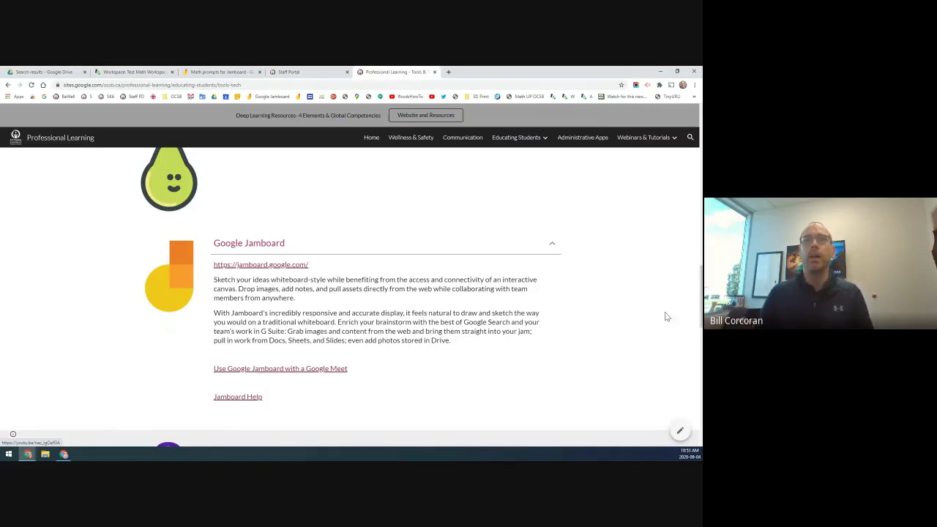
# Open the OCSB How To channel from the Keeping up to date! section of the Tools & Tech page
pyautogui.scroll(10, 664, 312)
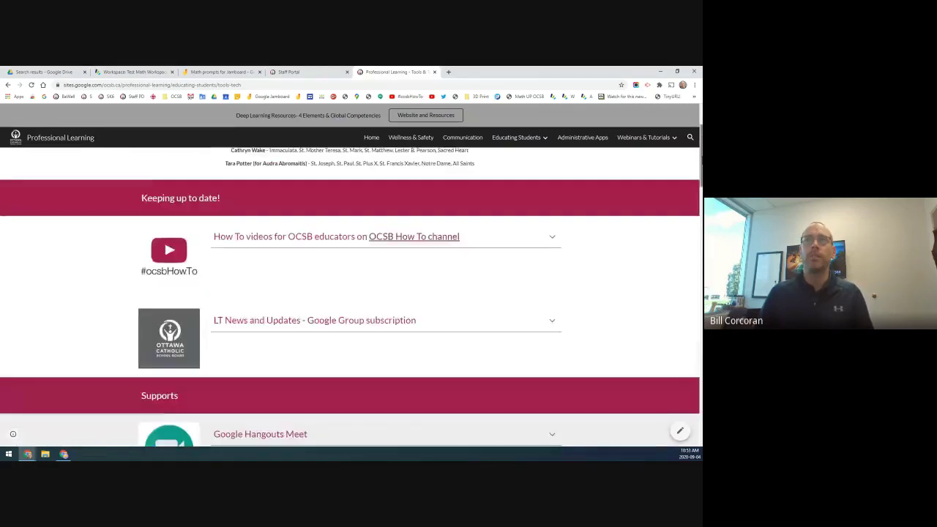
pyautogui.scroll(3, 644, 219)
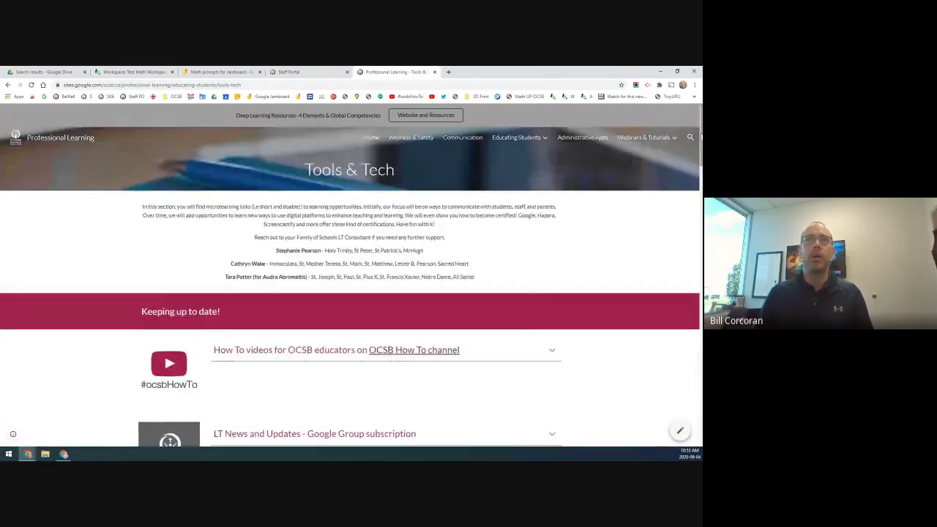
pyautogui.click(410, 350)
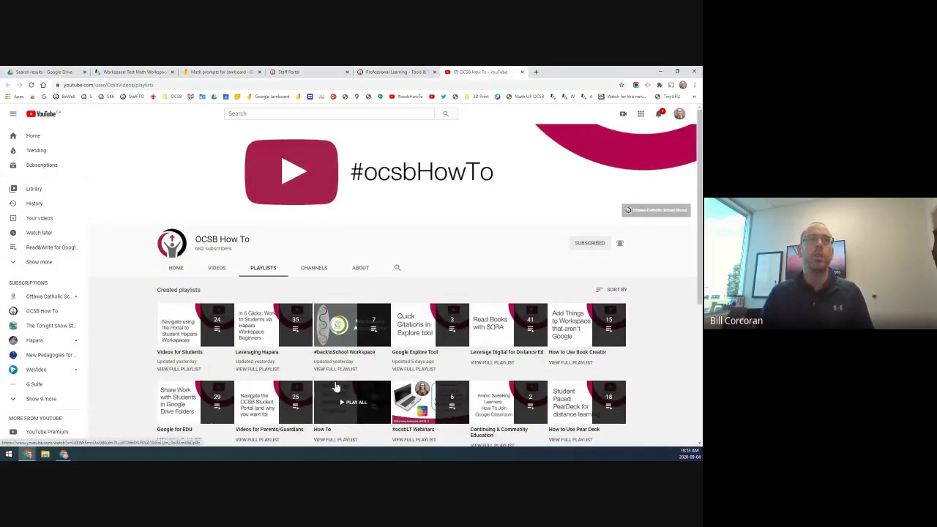
# Look through the OCSB How To channel's created playlists and open the channel's own search field
pyautogui.scroll(-1, 274, 303)
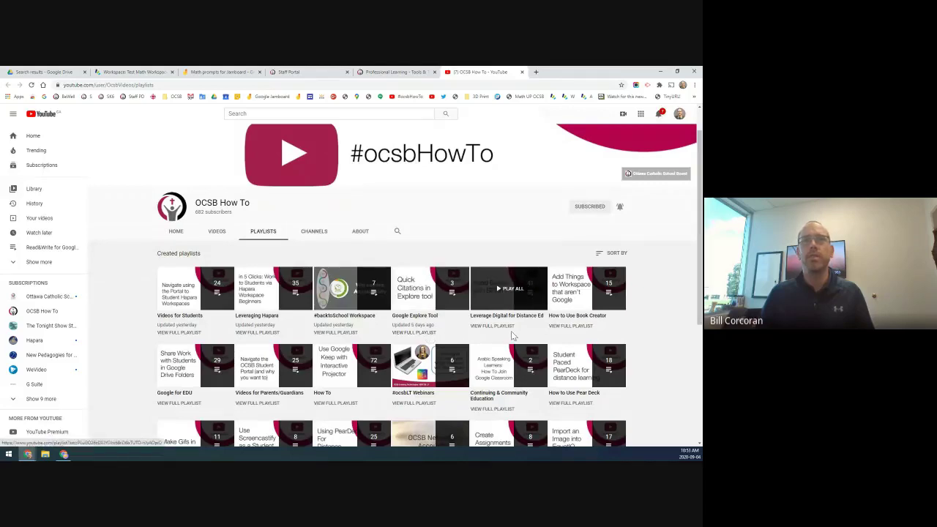
pyautogui.scroll(-1, 641, 327)
pyautogui.scroll(2, 409, 253)
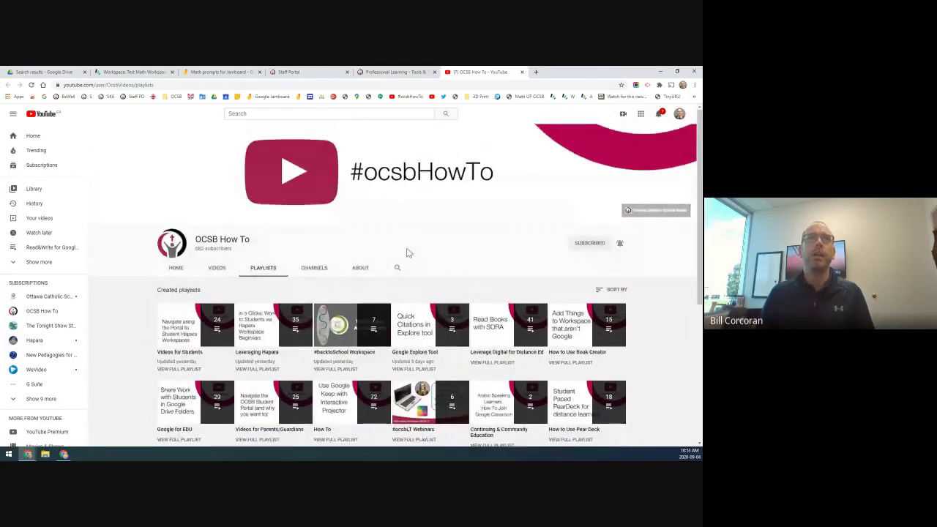
pyautogui.click(397, 271)
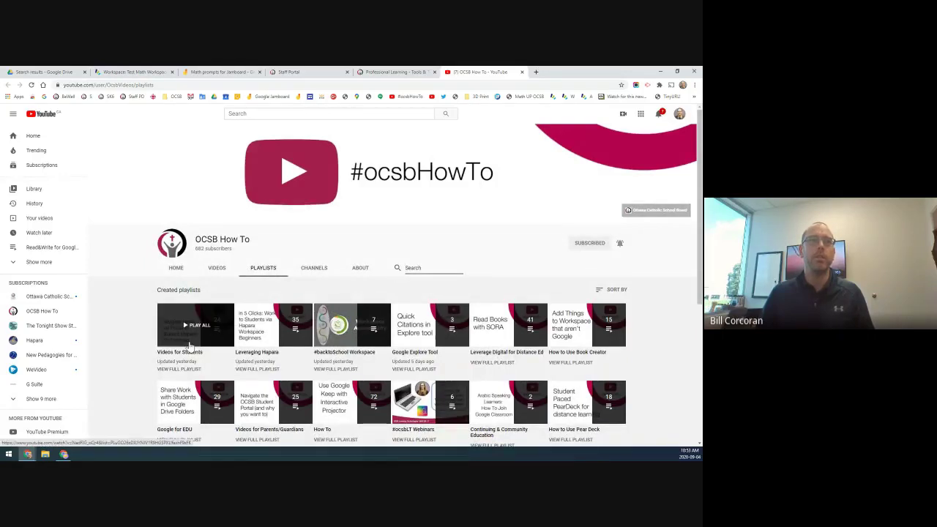
pyautogui.scroll(-2, 145, 357)
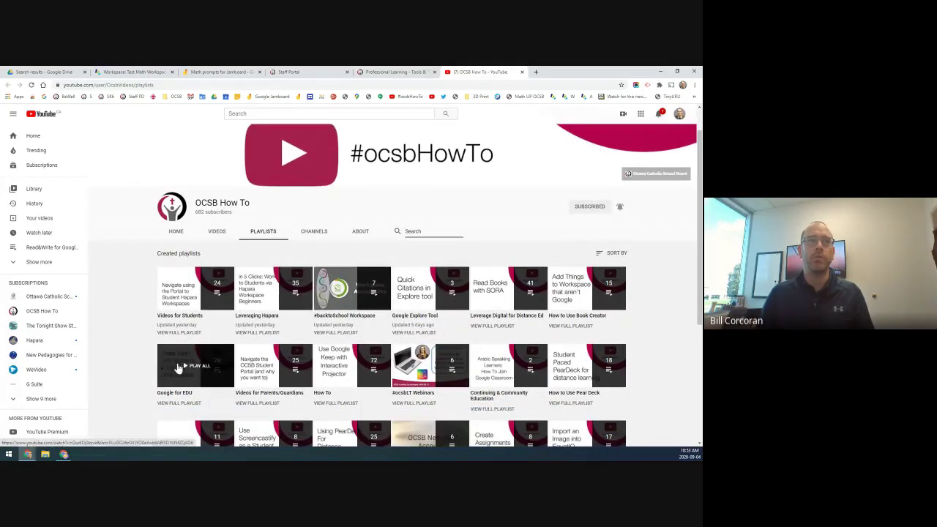
pyautogui.scroll(-1, 179, 369)
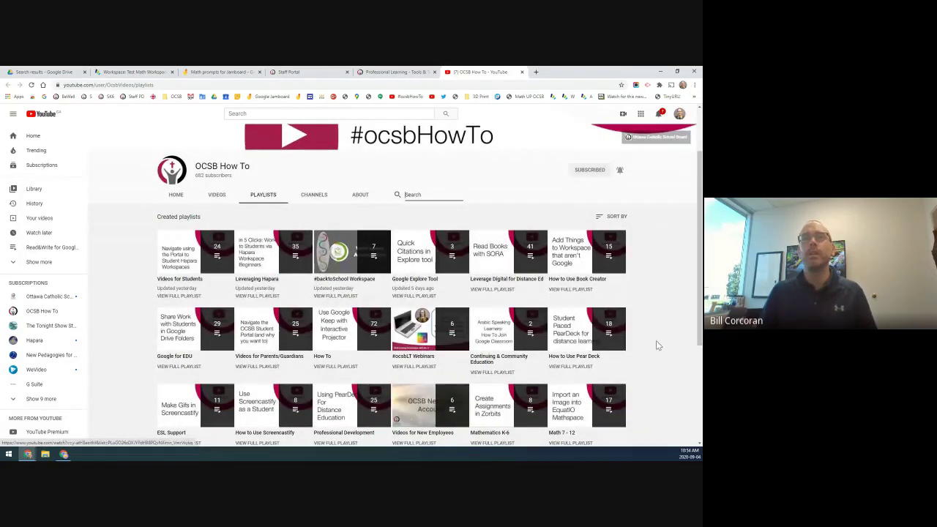
pyautogui.scroll(-1, 657, 345)
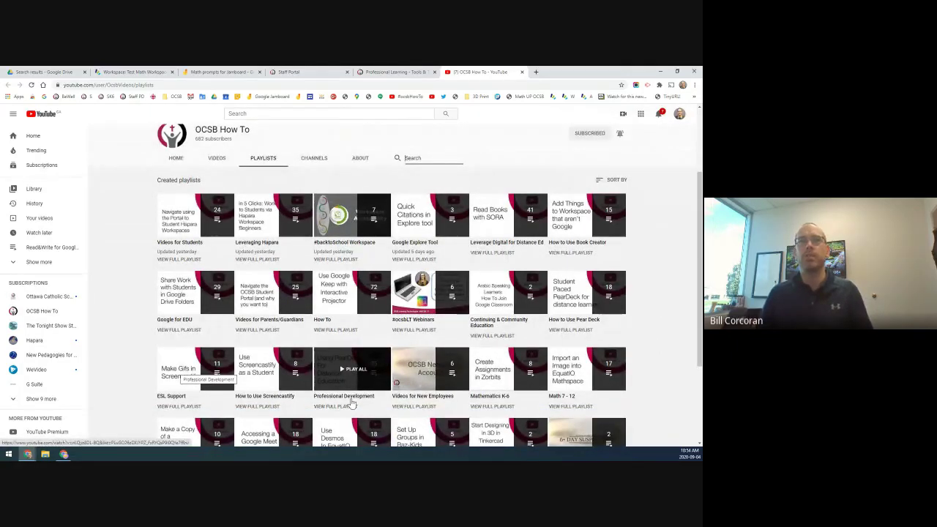
pyautogui.scroll(1, 350, 405)
pyautogui.scroll(1, 351, 403)
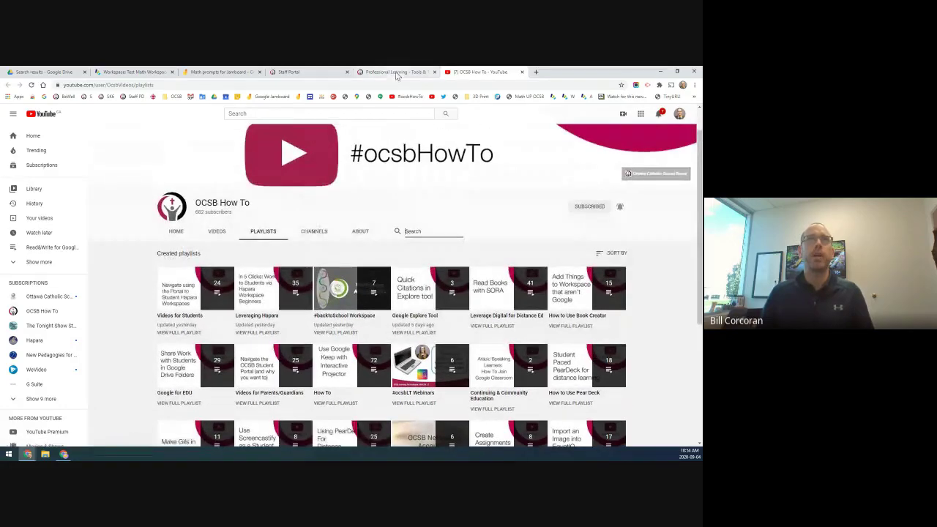
# Return to the Professional Learning site's Tools & Tech page and open the Jamboard Help link in the Google Jamboard section
pyautogui.click(395, 72)
pyautogui.scroll(-5, 362, 333)
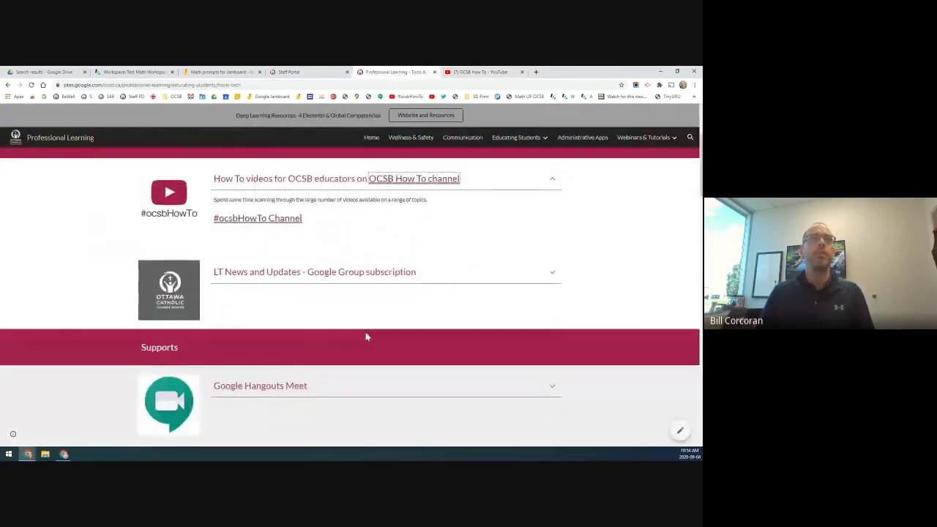
pyautogui.scroll(-8, 366, 341)
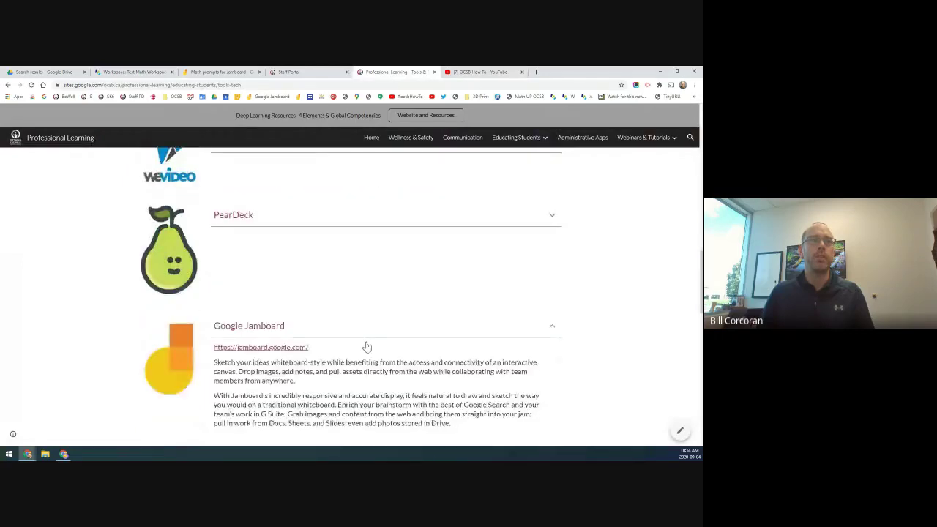
pyautogui.scroll(-1, 295, 350)
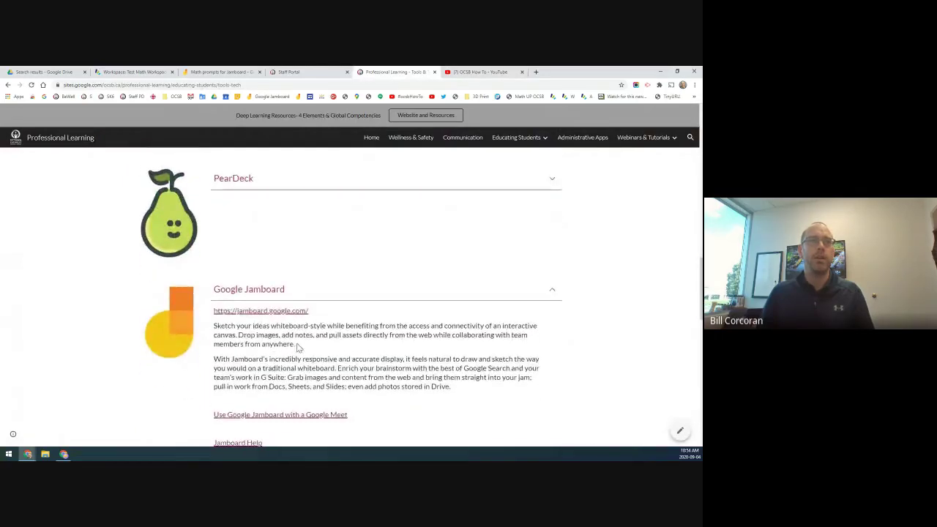
pyautogui.scroll(-2, 298, 348)
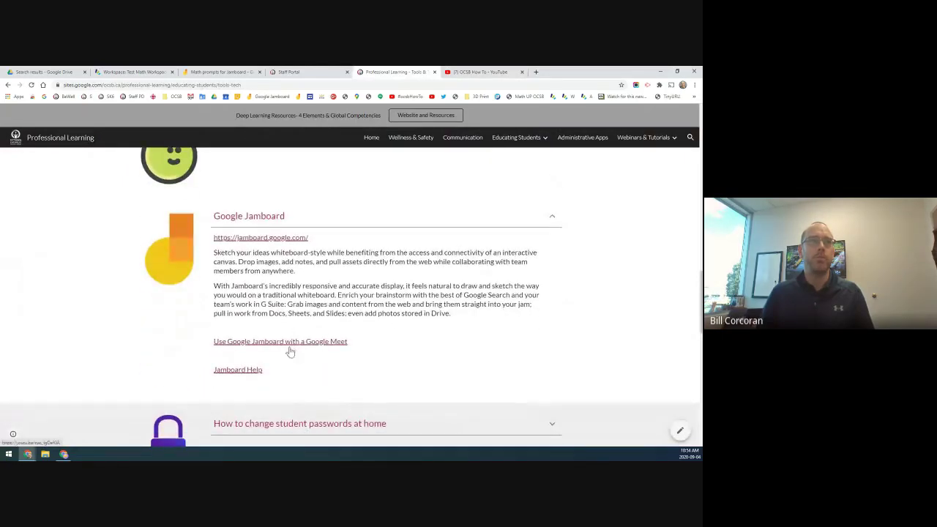
pyautogui.click(249, 371)
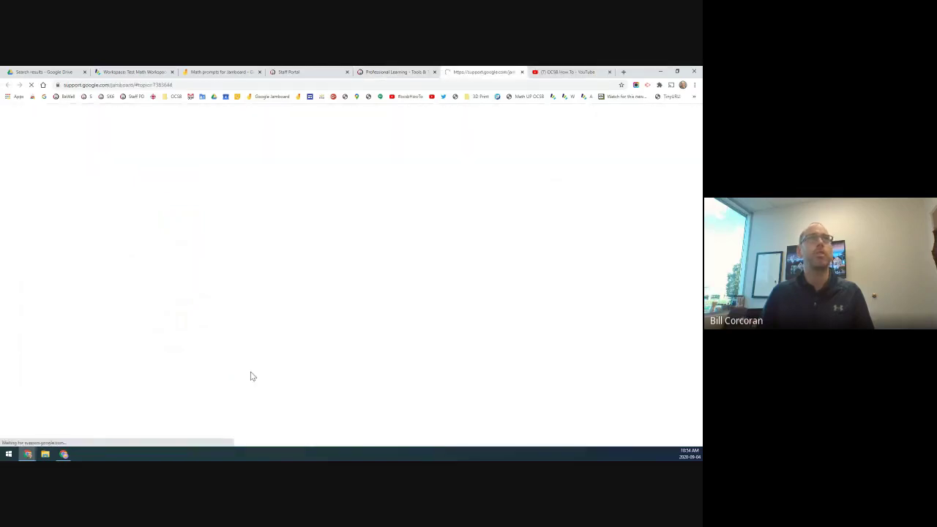